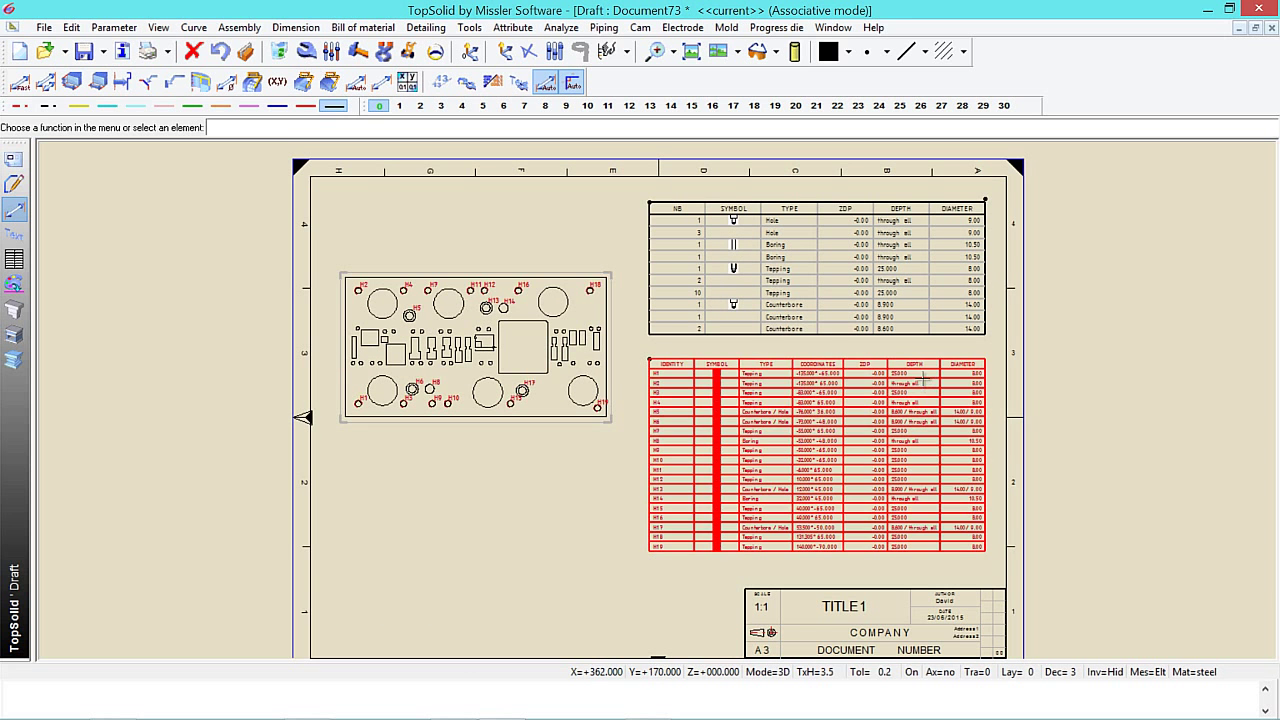
Step: Zoom and pan the sheet to bring the drill summary table into view
scroll(718, 210, "up", 2)
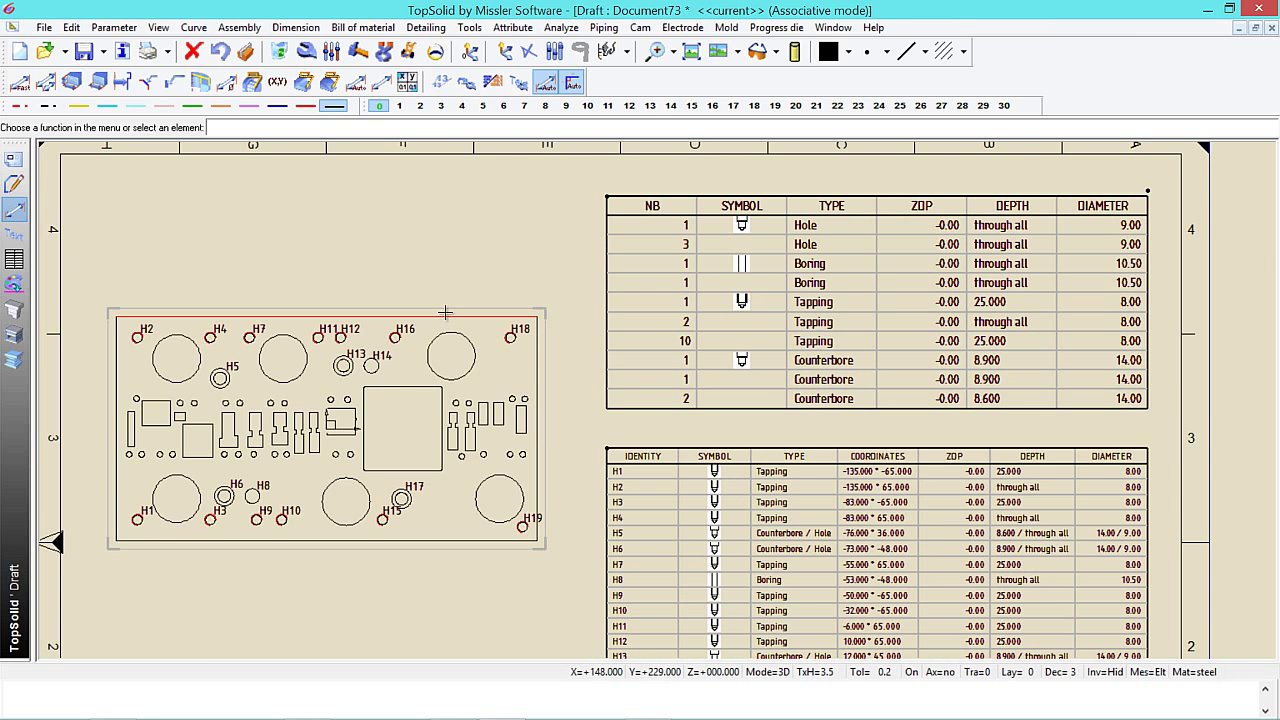
mouse_move(595, 343)
middle_mouse_down()
mouse_move(531, 303)
mouse_move(573, 321)
middle_mouse_up()
middle_click_drag(405, 308, 449, 296)
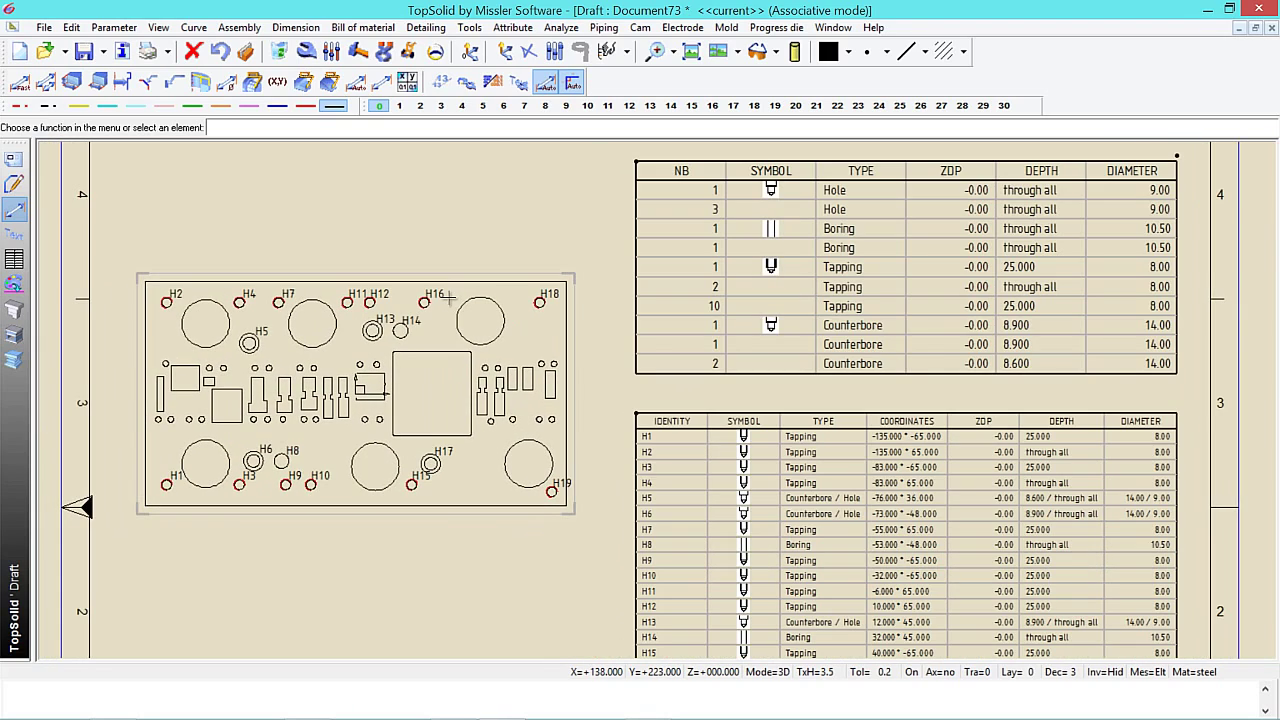
scroll(410, 292, "up", 1)
scroll(405, 295, "up", 1)
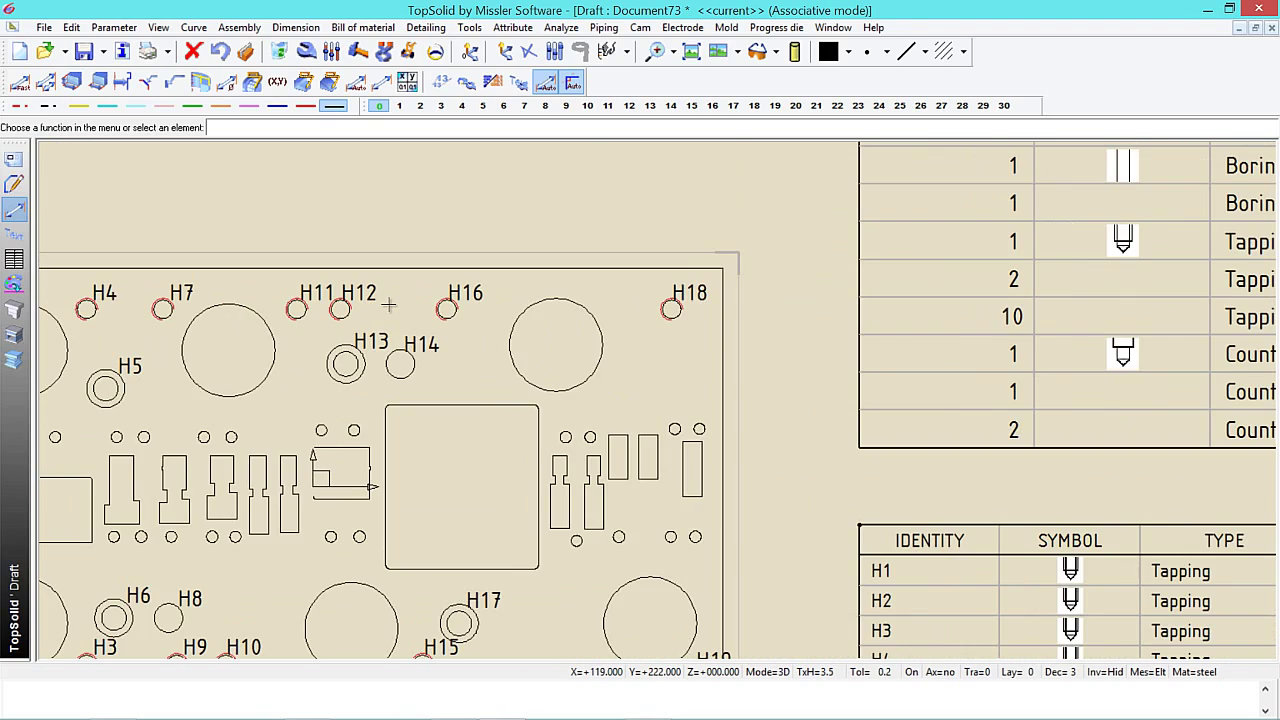
scroll(334, 320, "up", 2)
scroll(347, 305, "down", 1)
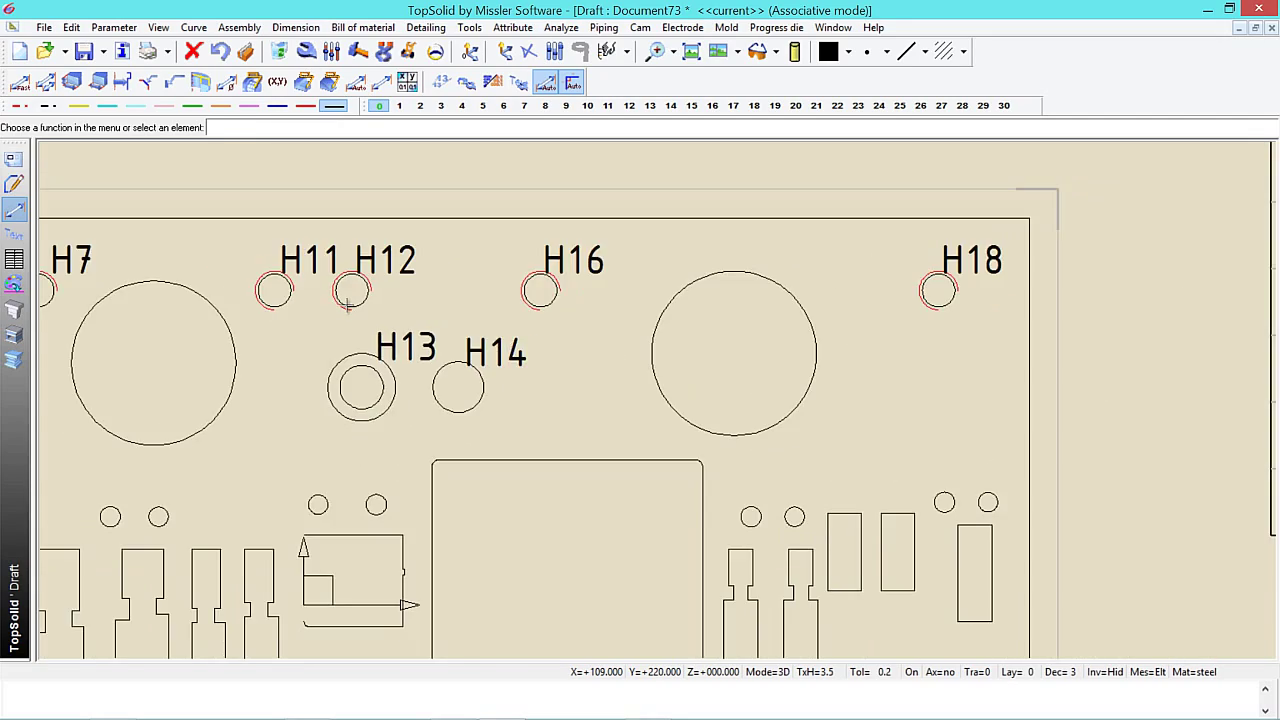
scroll(348, 305, "down", 1)
scroll(348, 305, "down", 1)
scroll(348, 305, "down", 1)
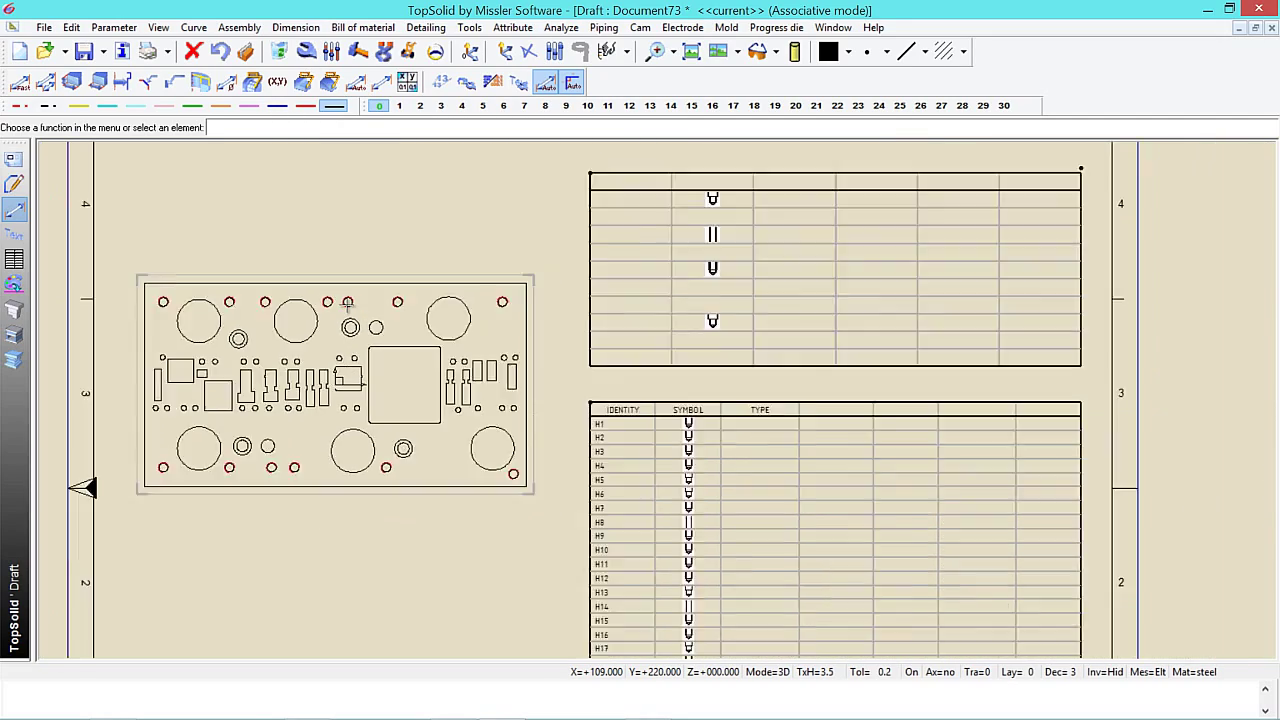
scroll(600, 400, "down", 1)
scroll(864, 474, "up", 1)
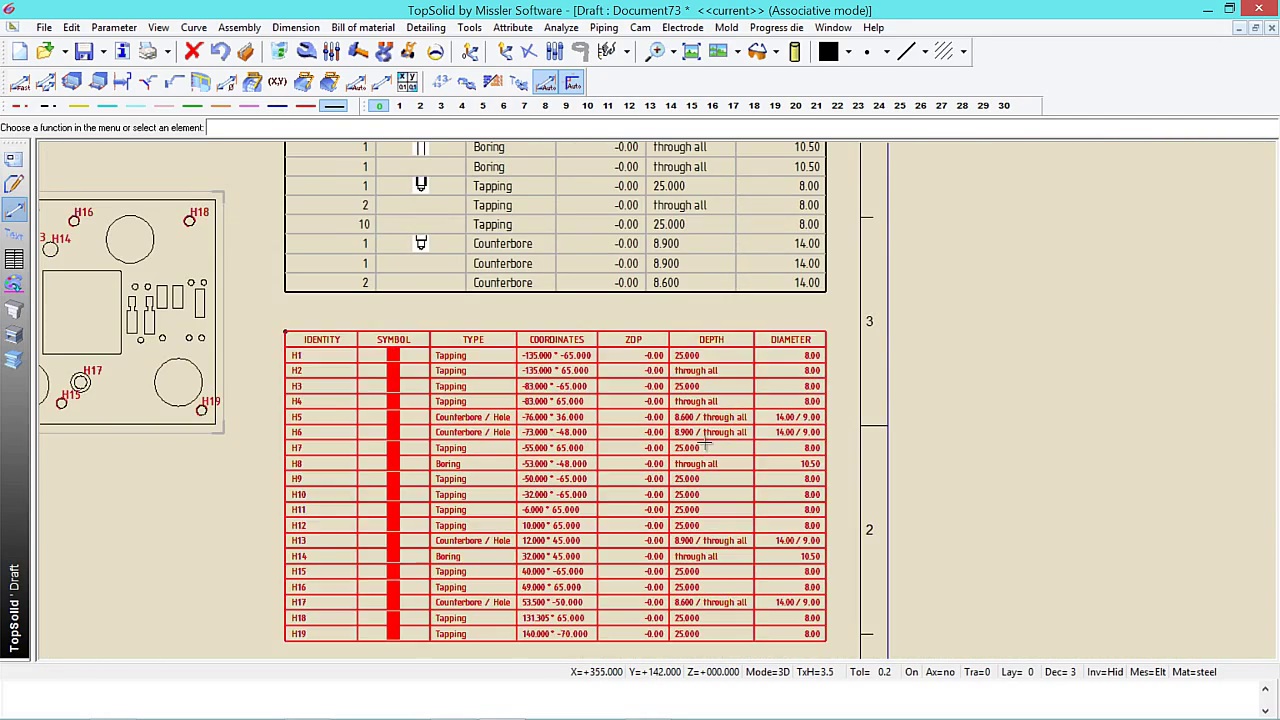
middle_click_drag(536, 294, 571, 449)
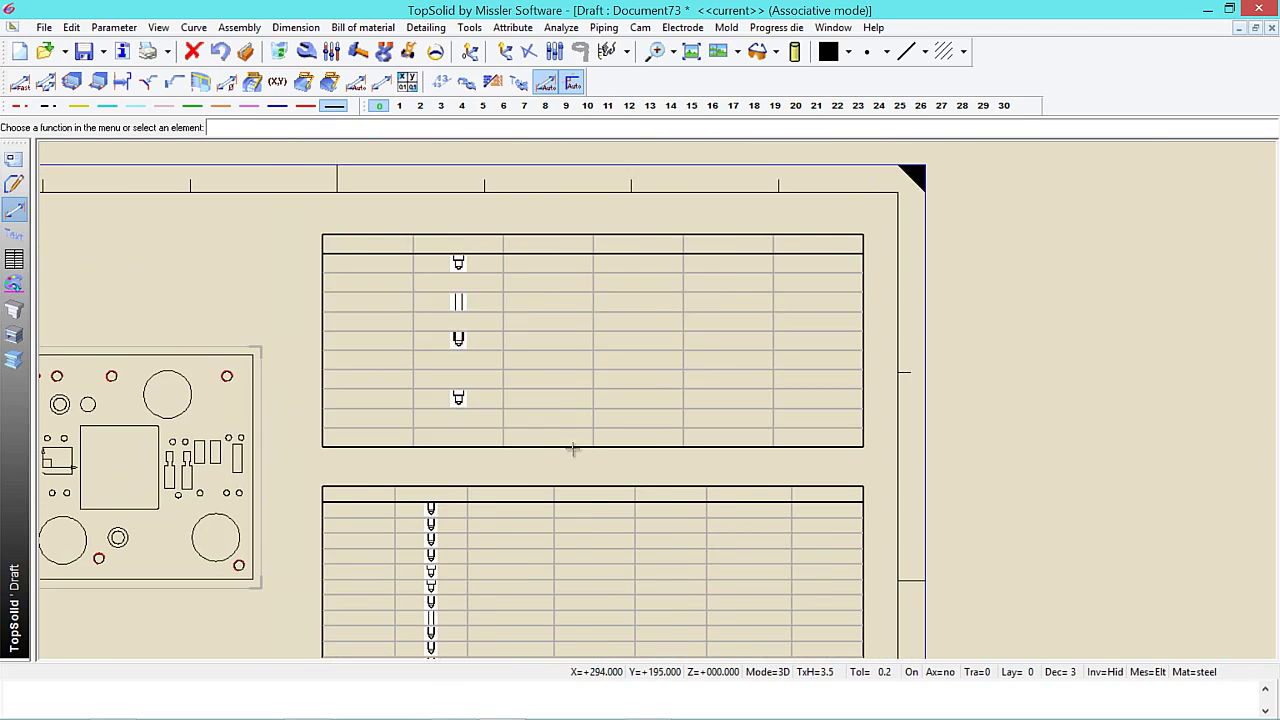
scroll(430, 224, "up", 1)
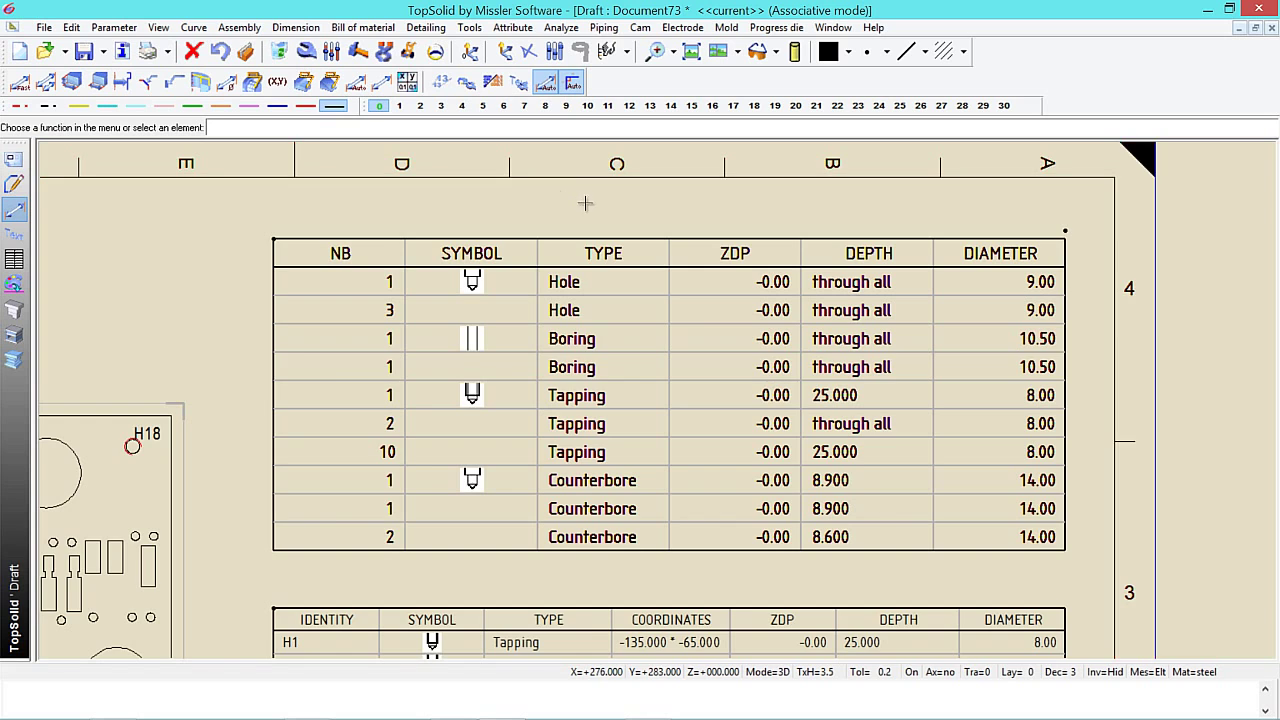
middle_click_drag(586, 200, 529, 194)
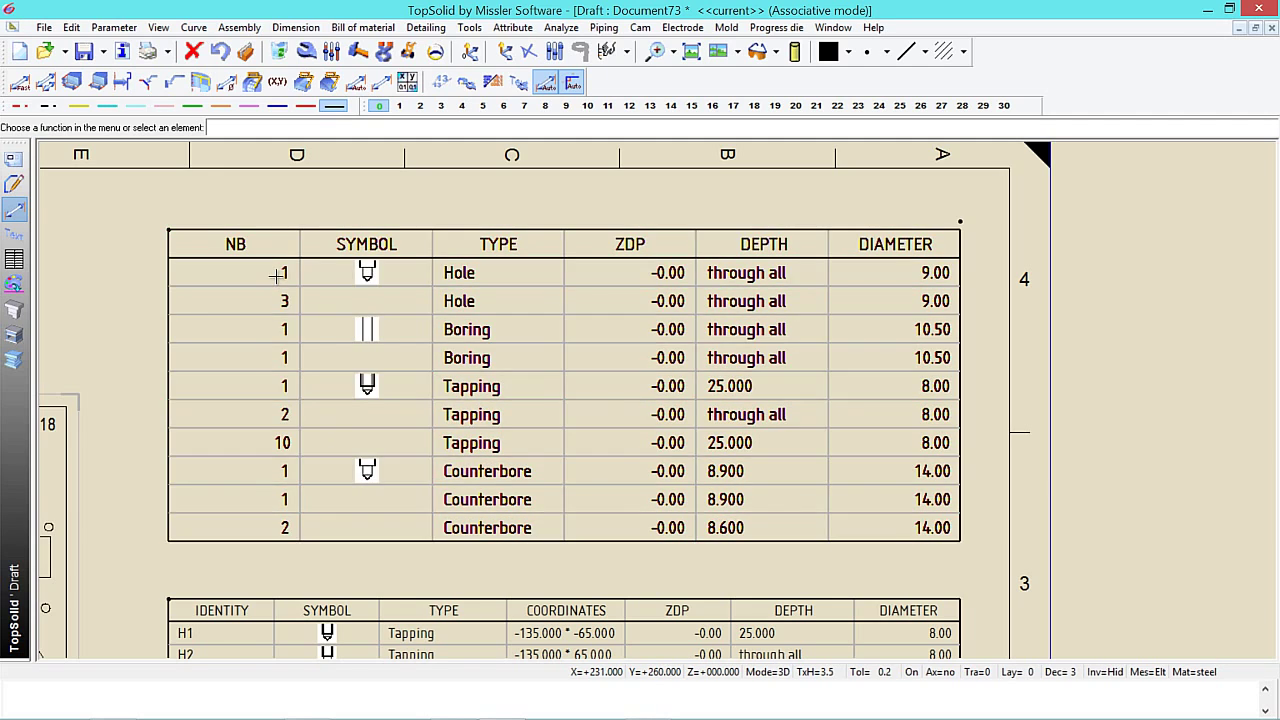
Step: Inspect the rows of the H1–H19 hole coordinate table, then zoom out to the full sheet
scroll(268, 400, "down", 1)
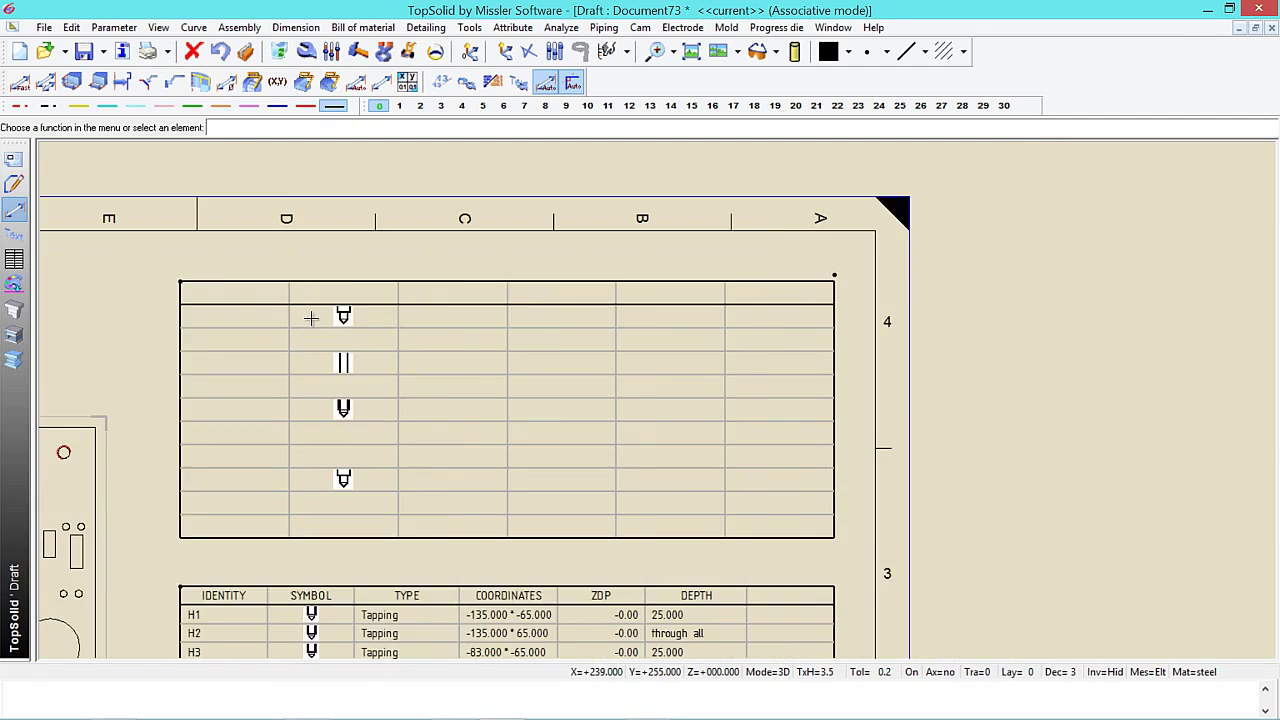
scroll(311, 318, "up", 1)
scroll(400, 309, "down", 1)
scroll(412, 338, "up", 1)
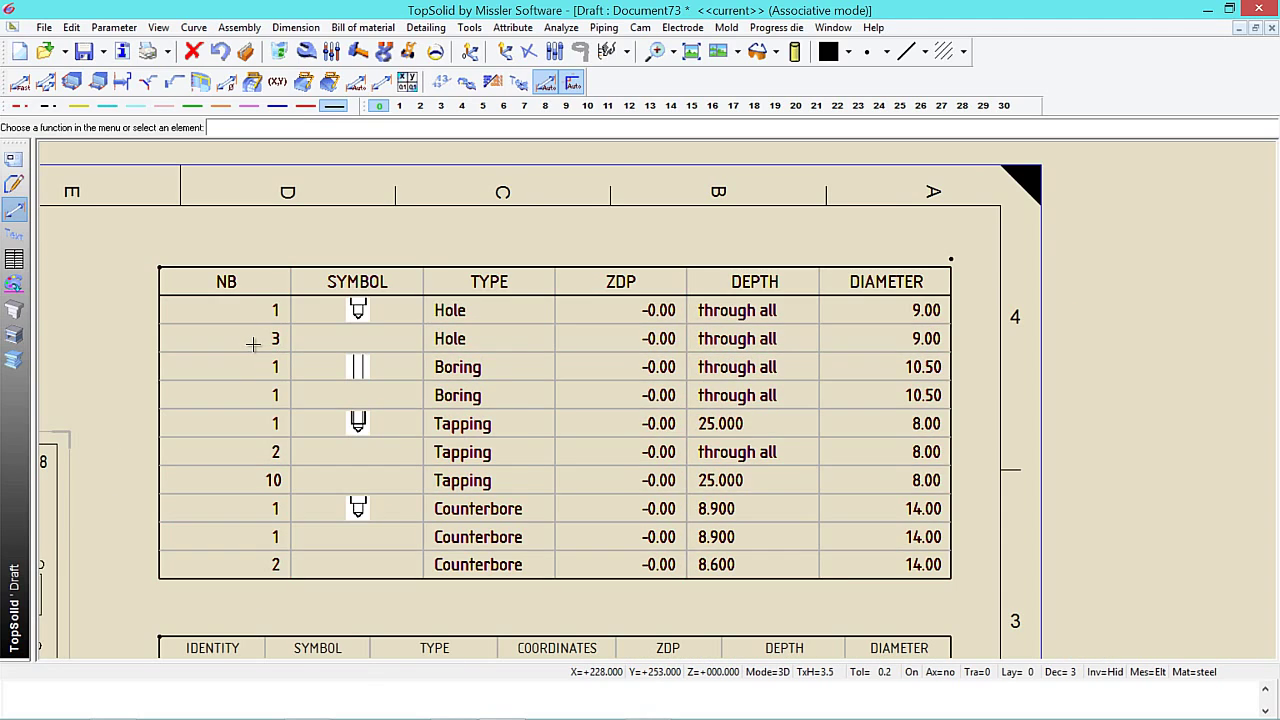
scroll(253, 344, "down", 1)
scroll(343, 432, "up", 1)
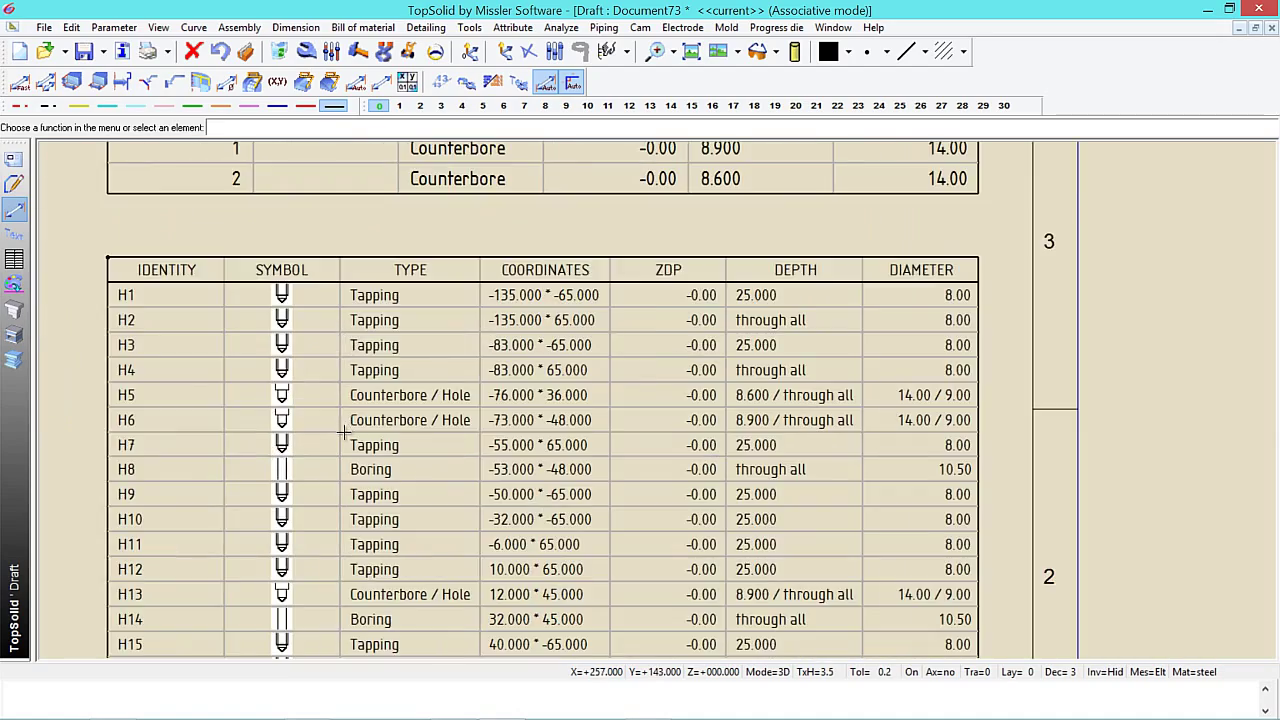
middle_click_drag(343, 432, 335, 368)
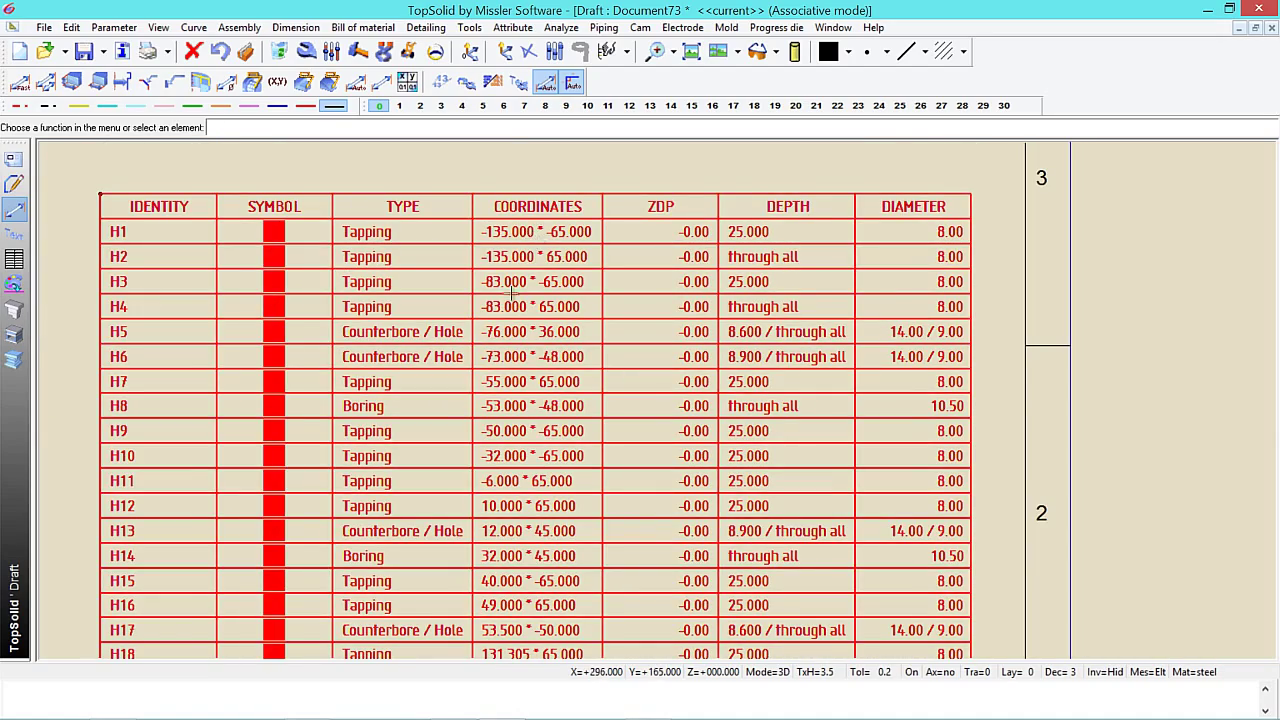
scroll(507, 234, "down", 1)
scroll(491, 421, "down", 1)
scroll(430, 400, "up", 1)
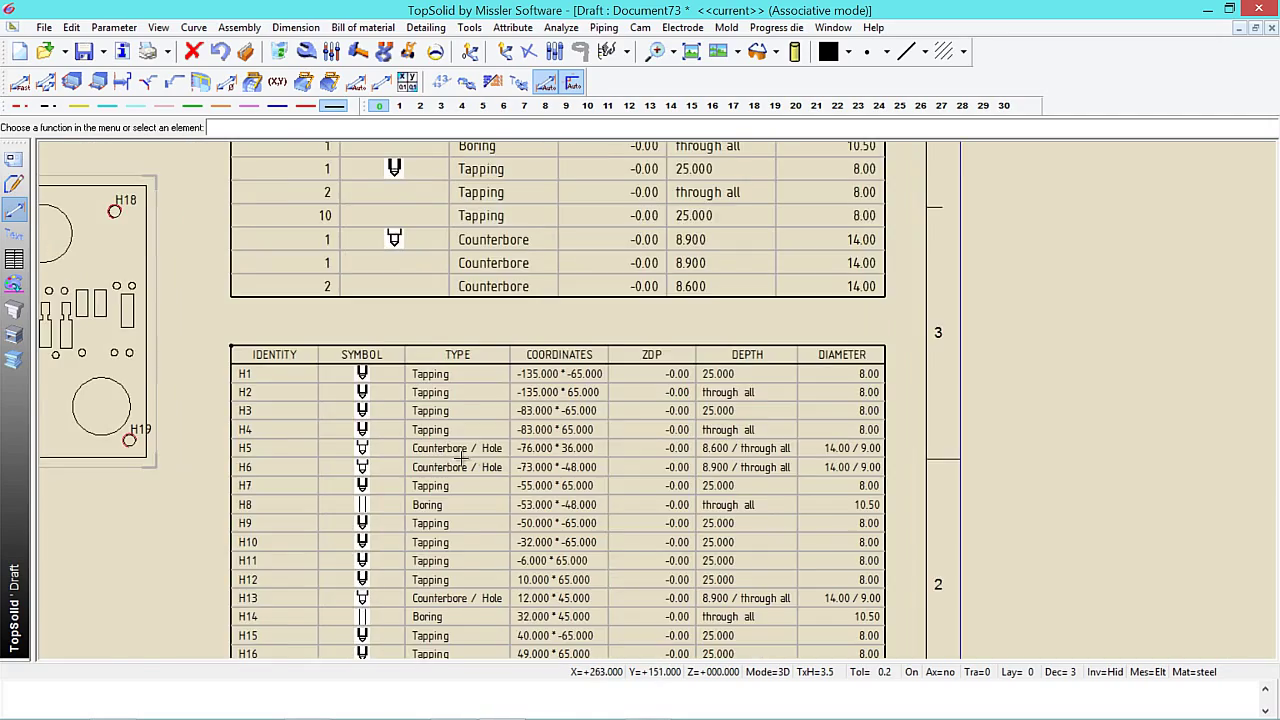
scroll(250, 380, "up", 1)
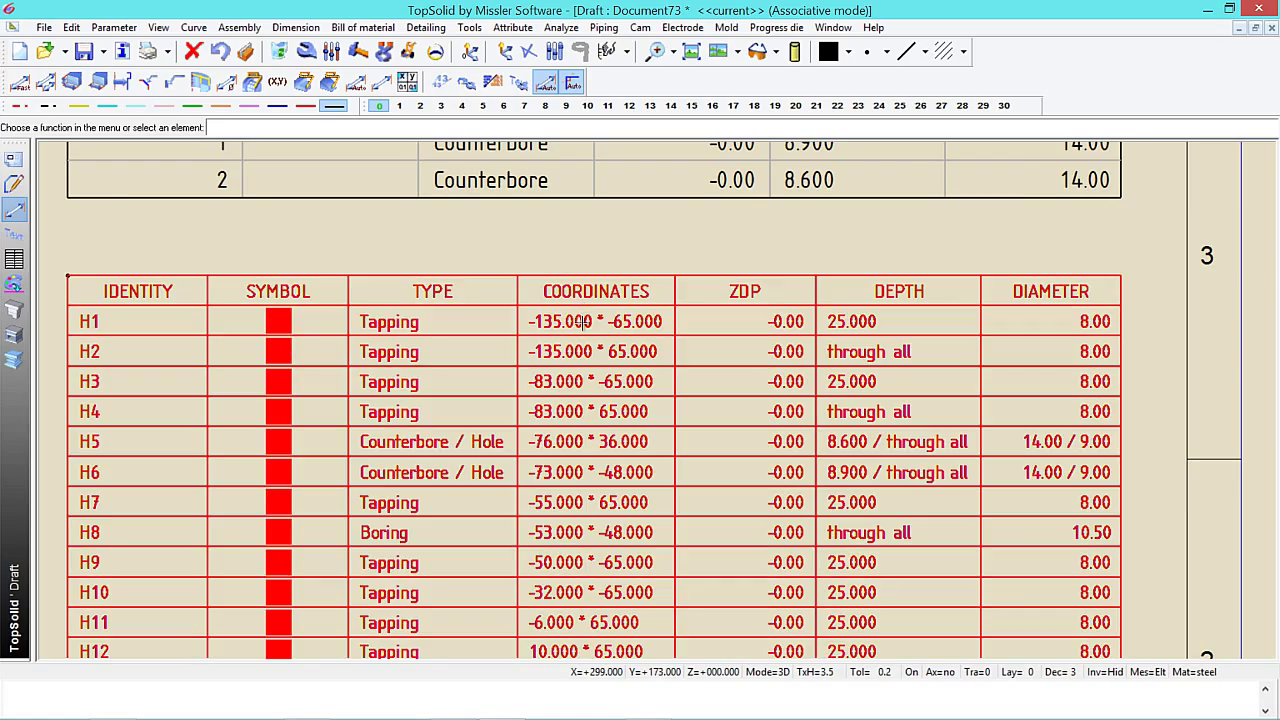
scroll(594, 321, "down", 1)
scroll(594, 321, "down", 1)
scroll(540, 325, "down", 1)
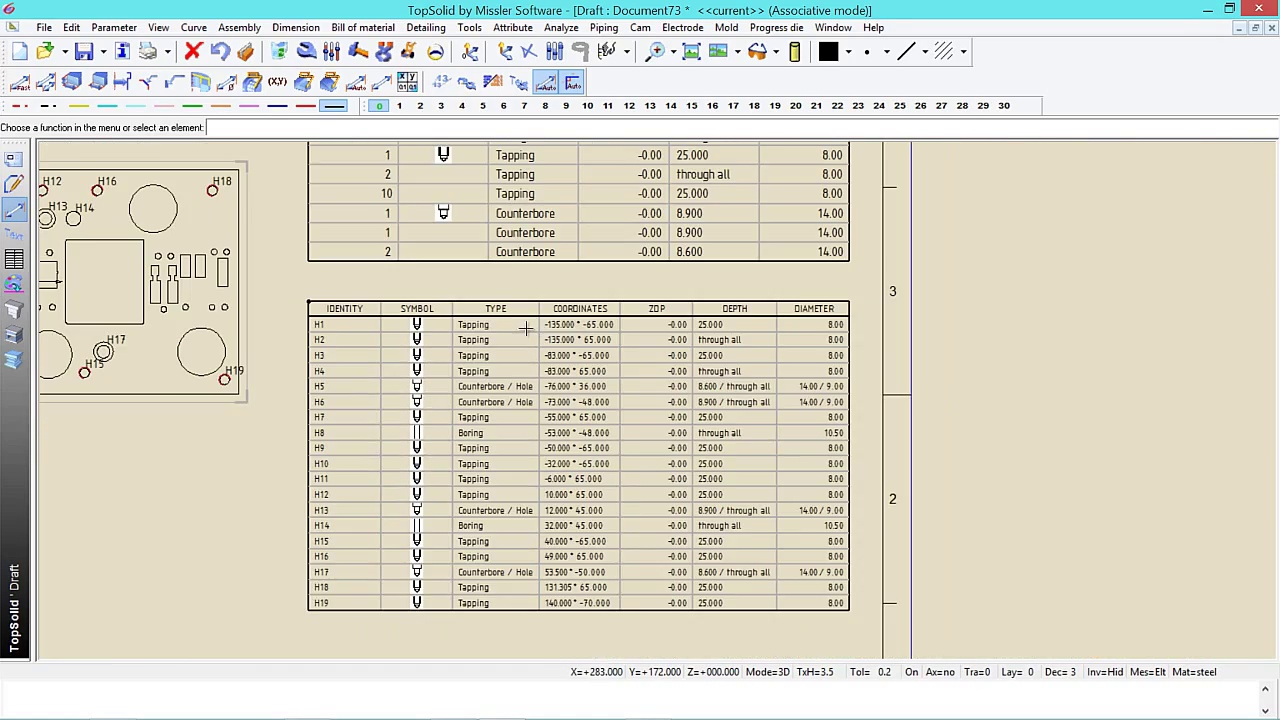
scroll(490, 297, "down", 1)
scroll(490, 297, "down", 1)
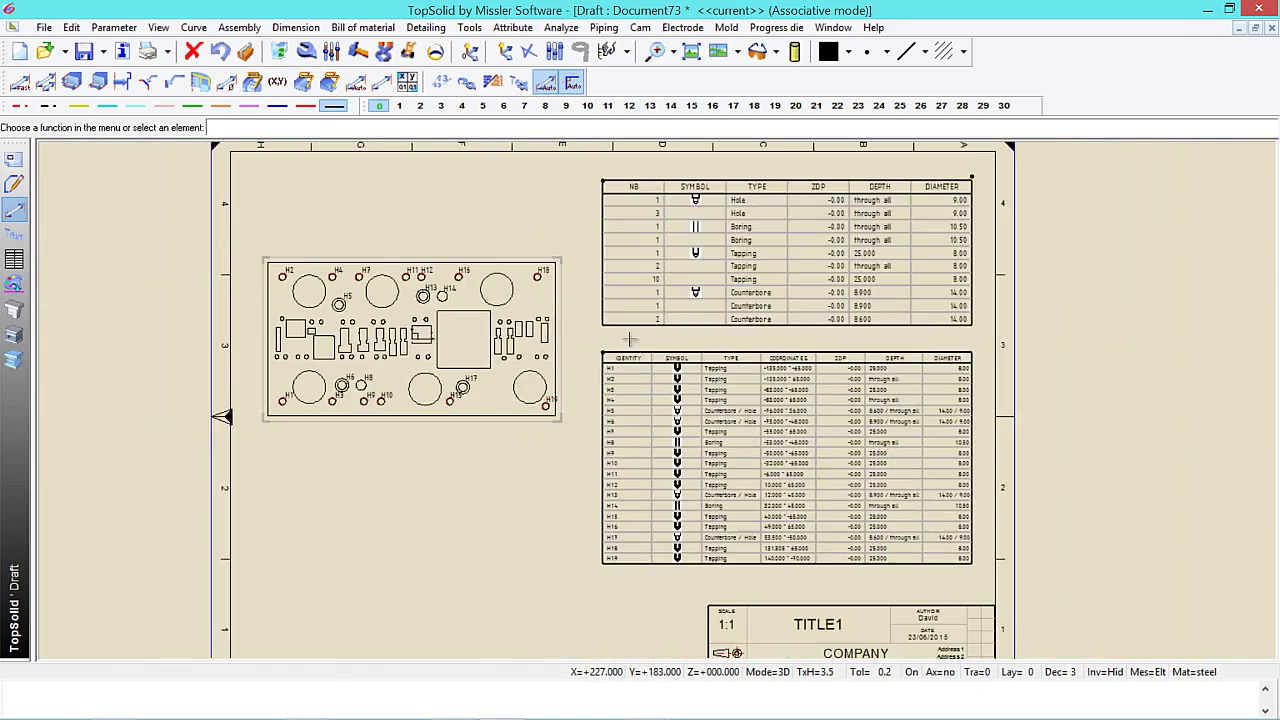
Step: Delete the H1–H19 coordinate table and the drill summary table, then zoom in on the part
left_click(281, 51)
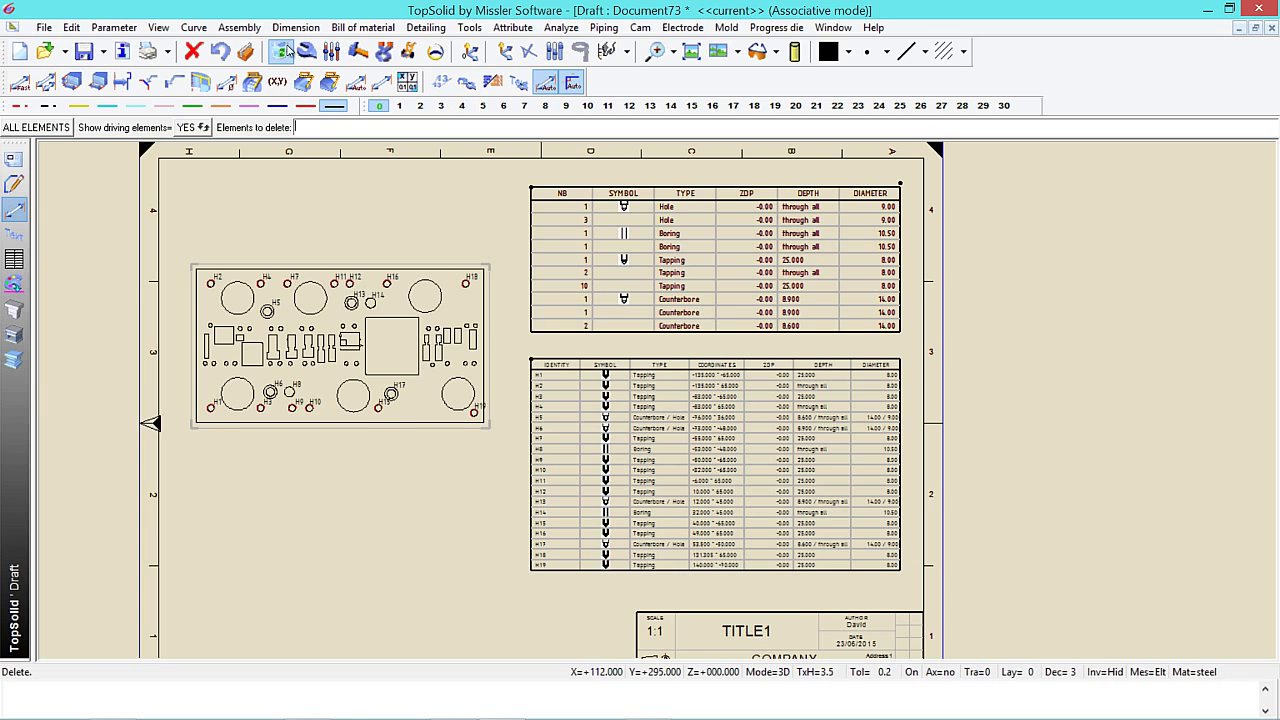
left_click(707, 382)
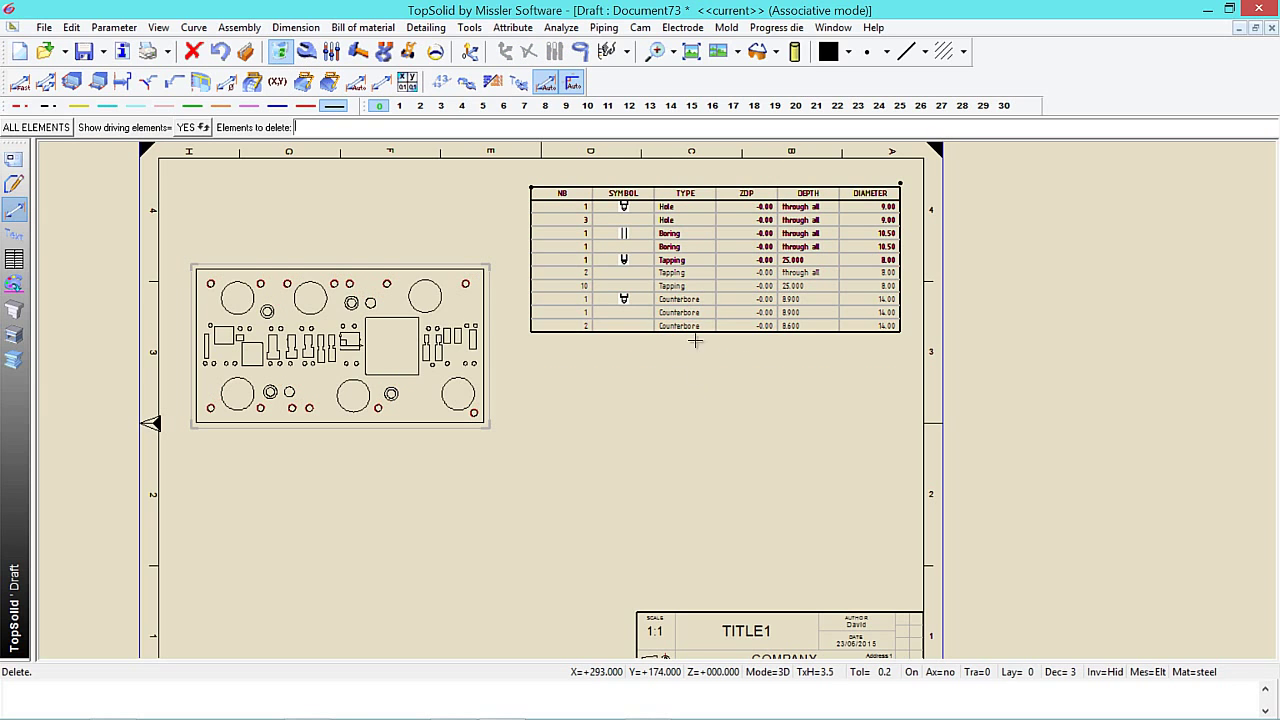
left_click(683, 272)
scroll(317, 271, "up", 1)
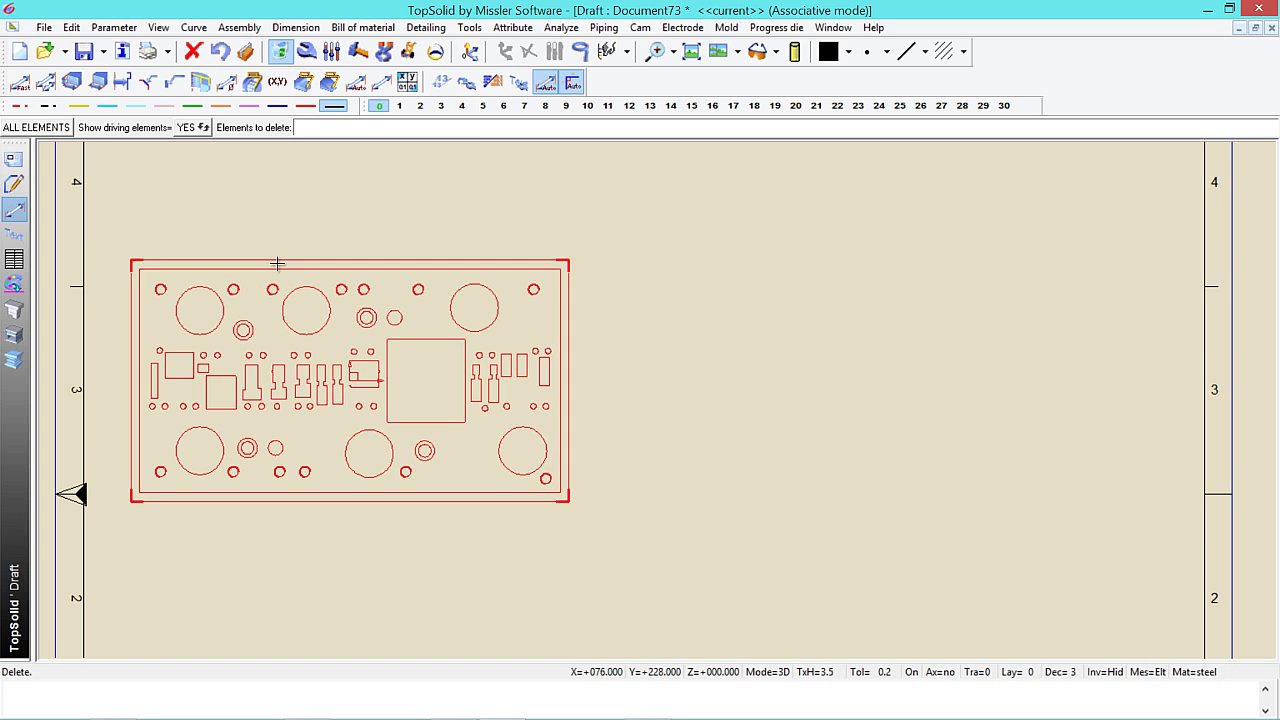
Step: Start a new Dimension > Drills table using the IdNbTypZdpDepDia format
left_click(296, 28)
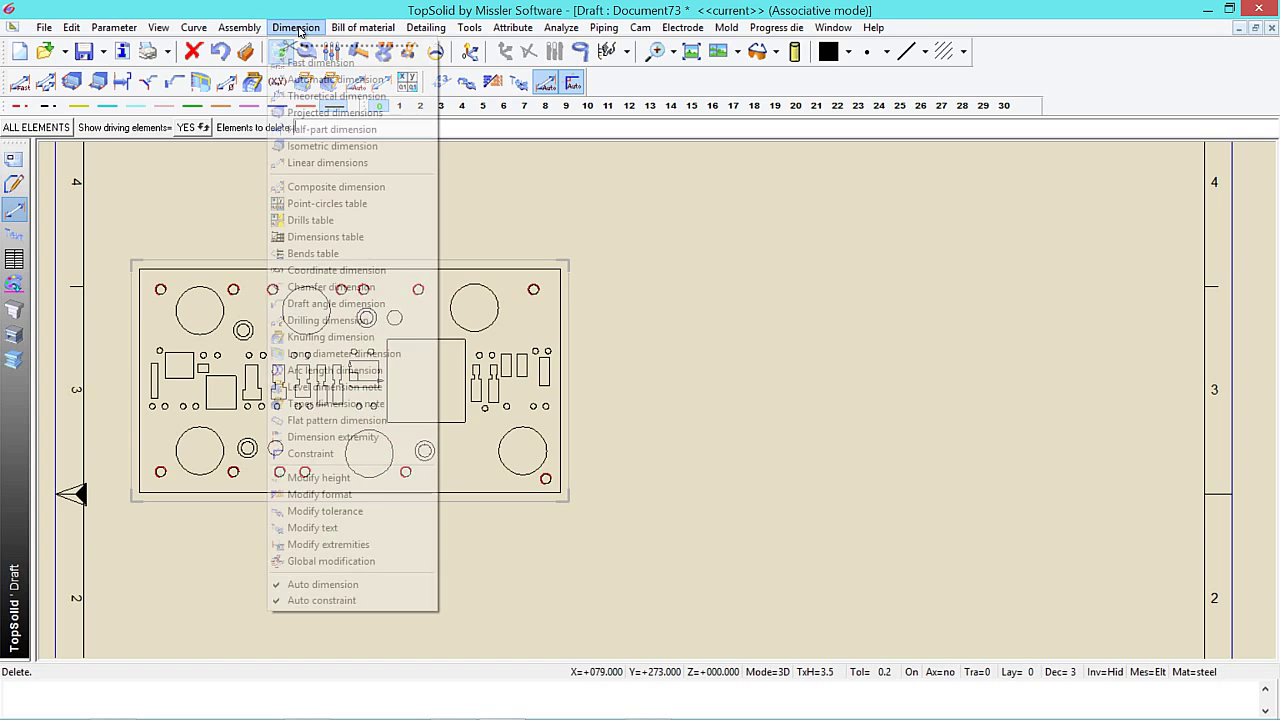
left_click(297, 29)
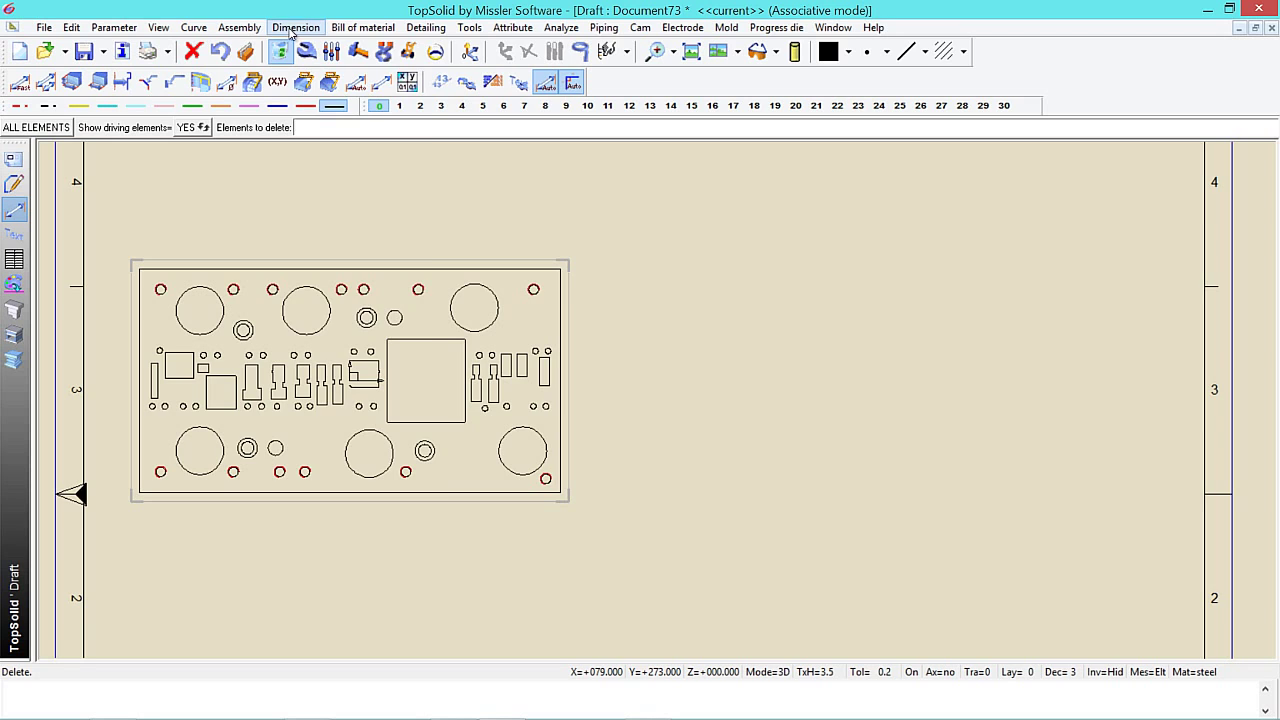
left_click(297, 29)
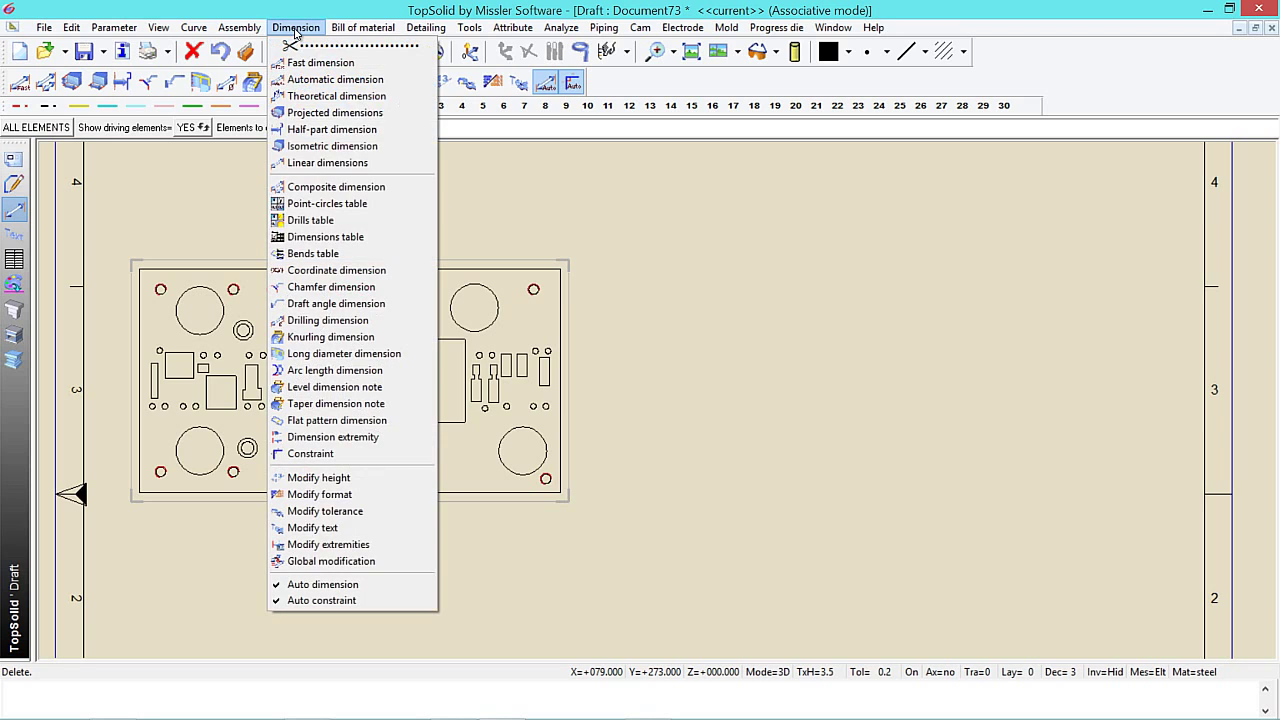
left_click(325, 221)
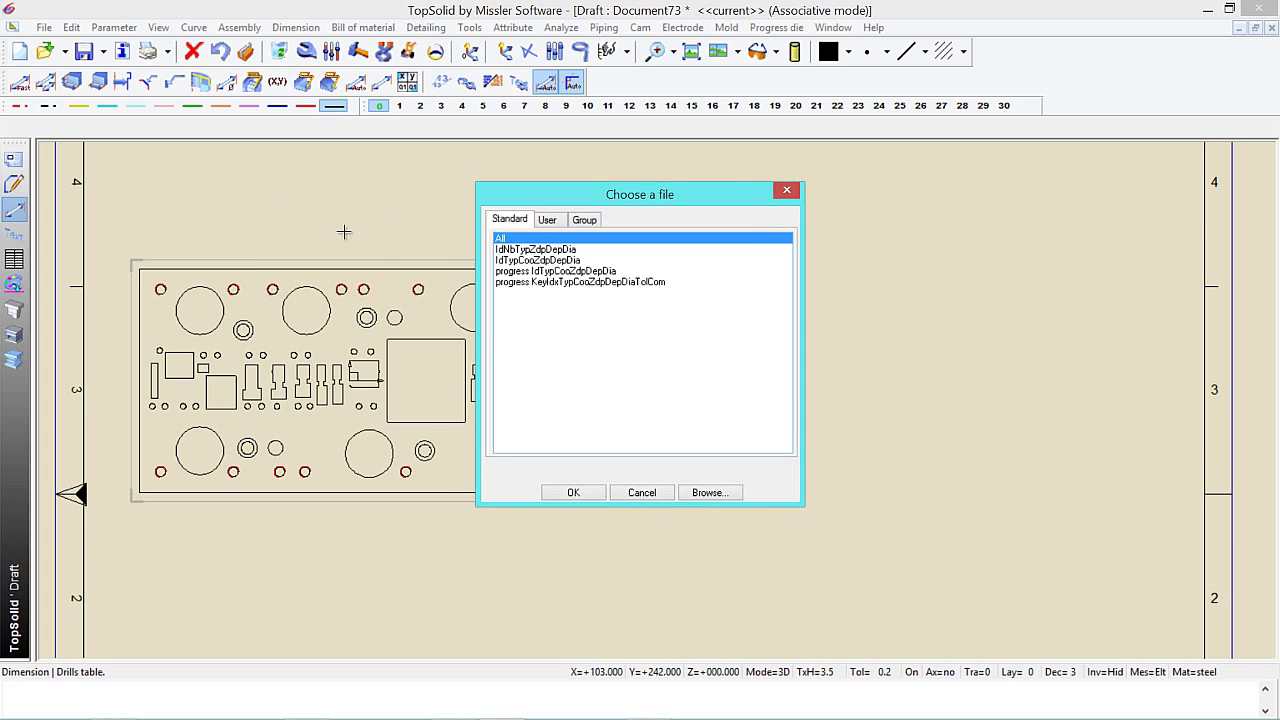
left_click_drag(530, 195, 685, 180)
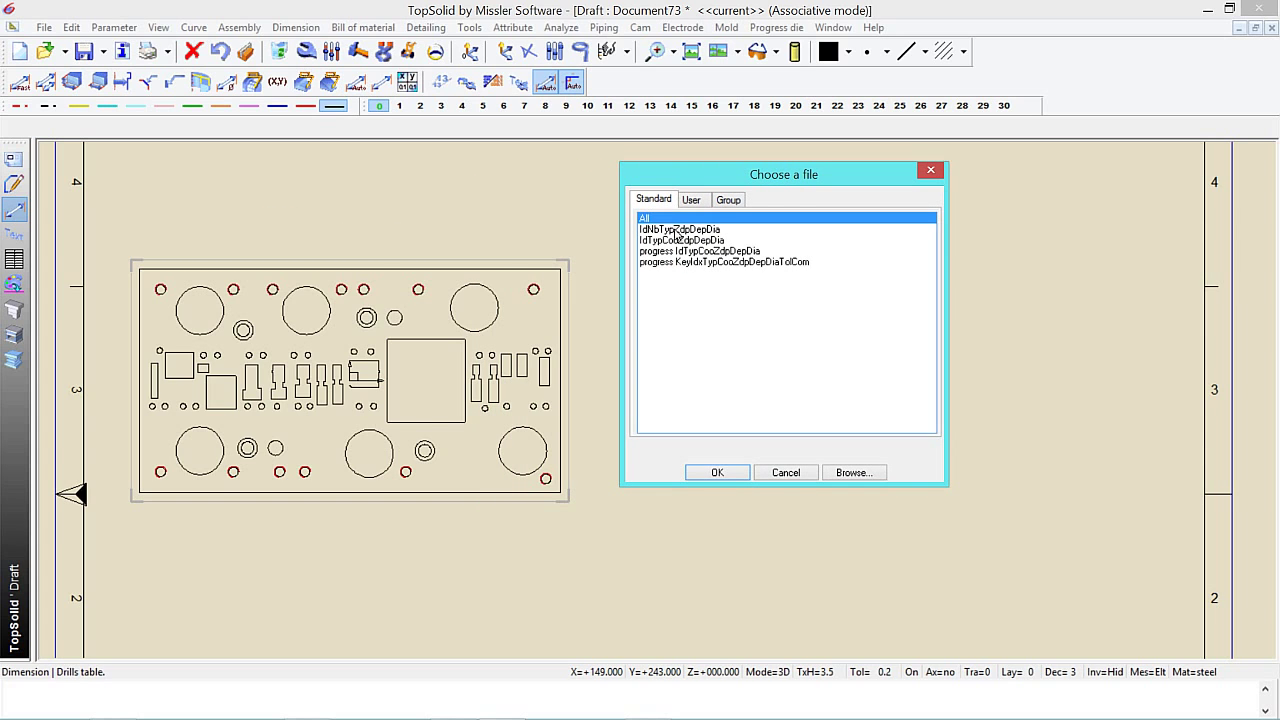
left_click(677, 230)
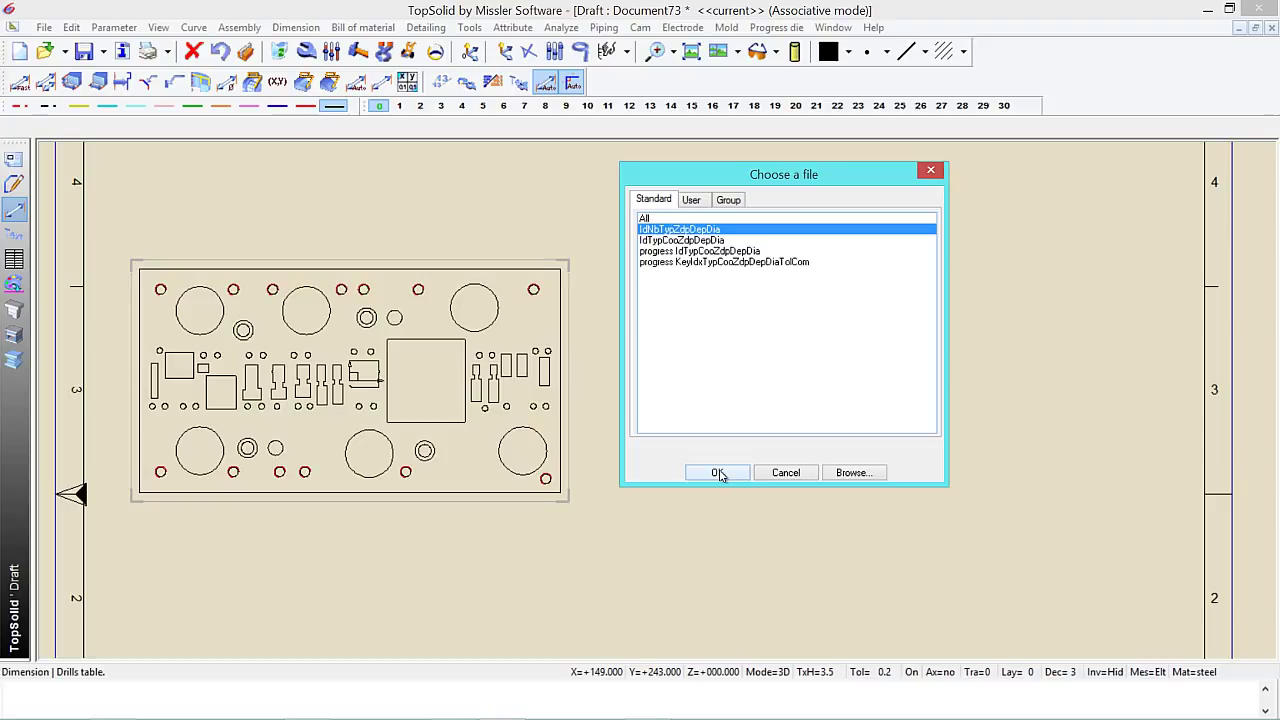
left_click(668, 242)
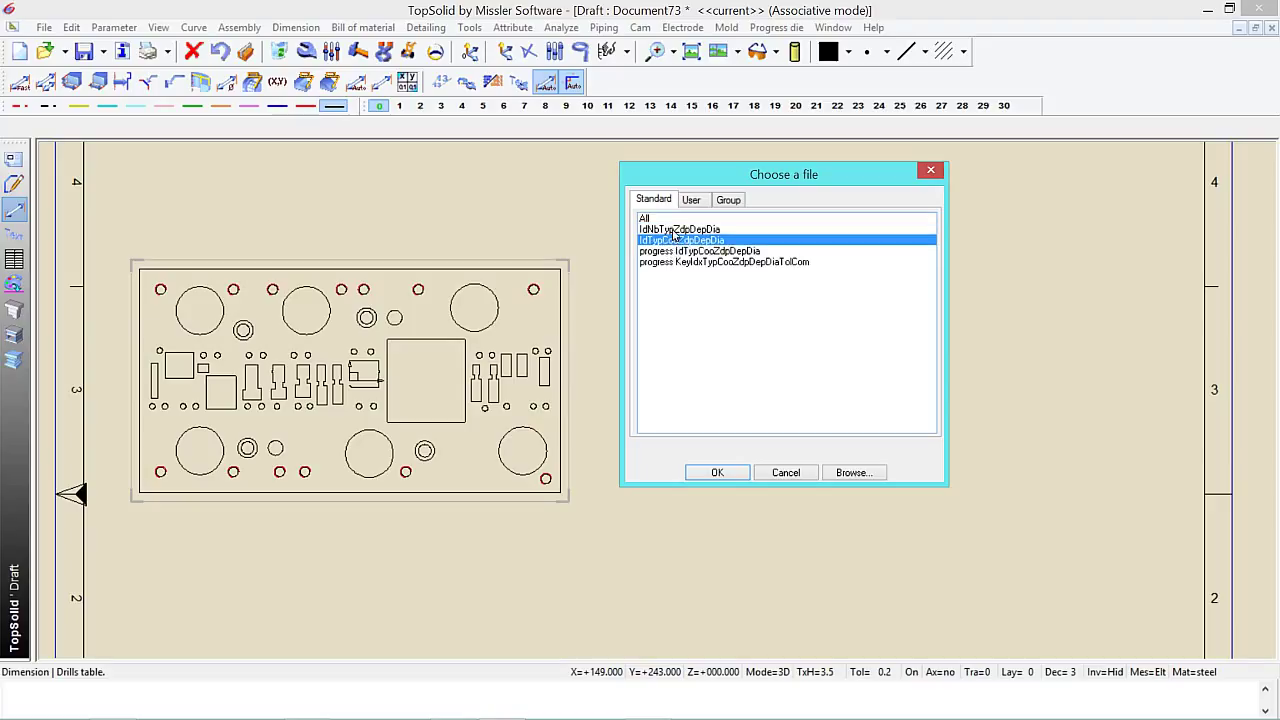
left_click(676, 230)
left_click(717, 471)
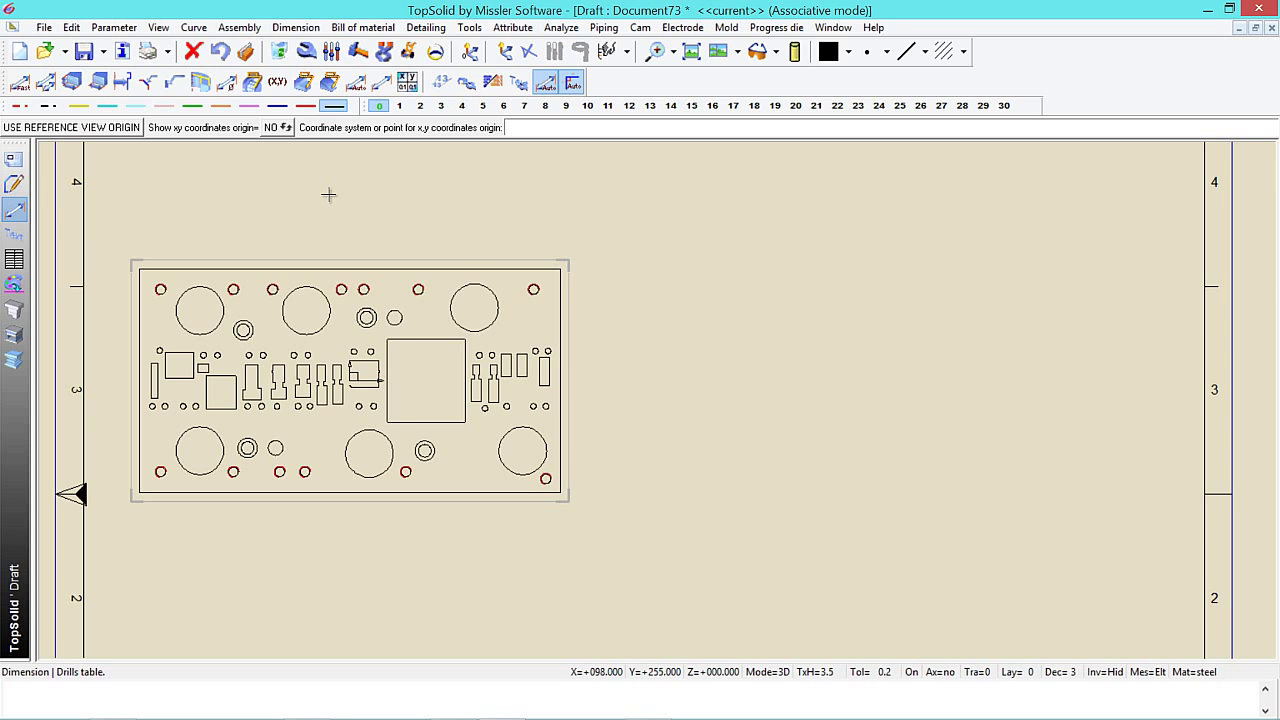
Step: Use the plate view as the x,y origin and take the z origin from the 3D model
scroll(354, 194, "down", 1)
scroll(380, 208, "up", 2)
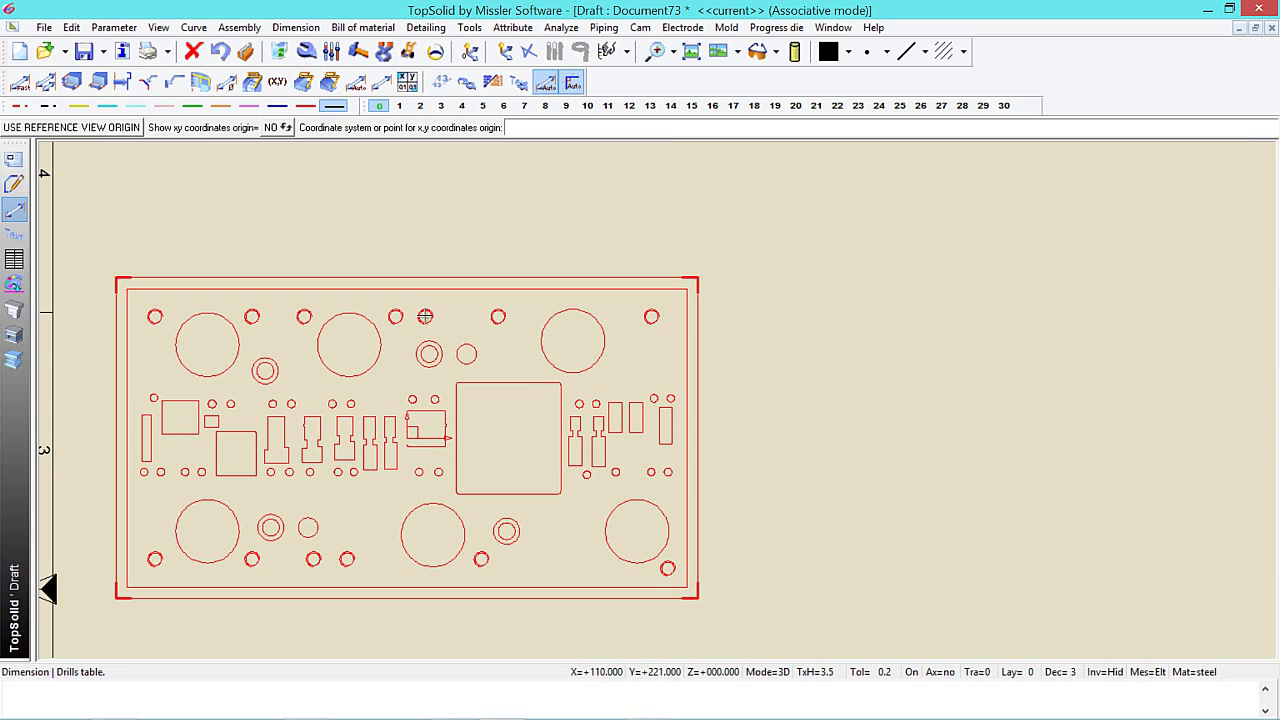
middle_click_drag(371, 238, 408, 220)
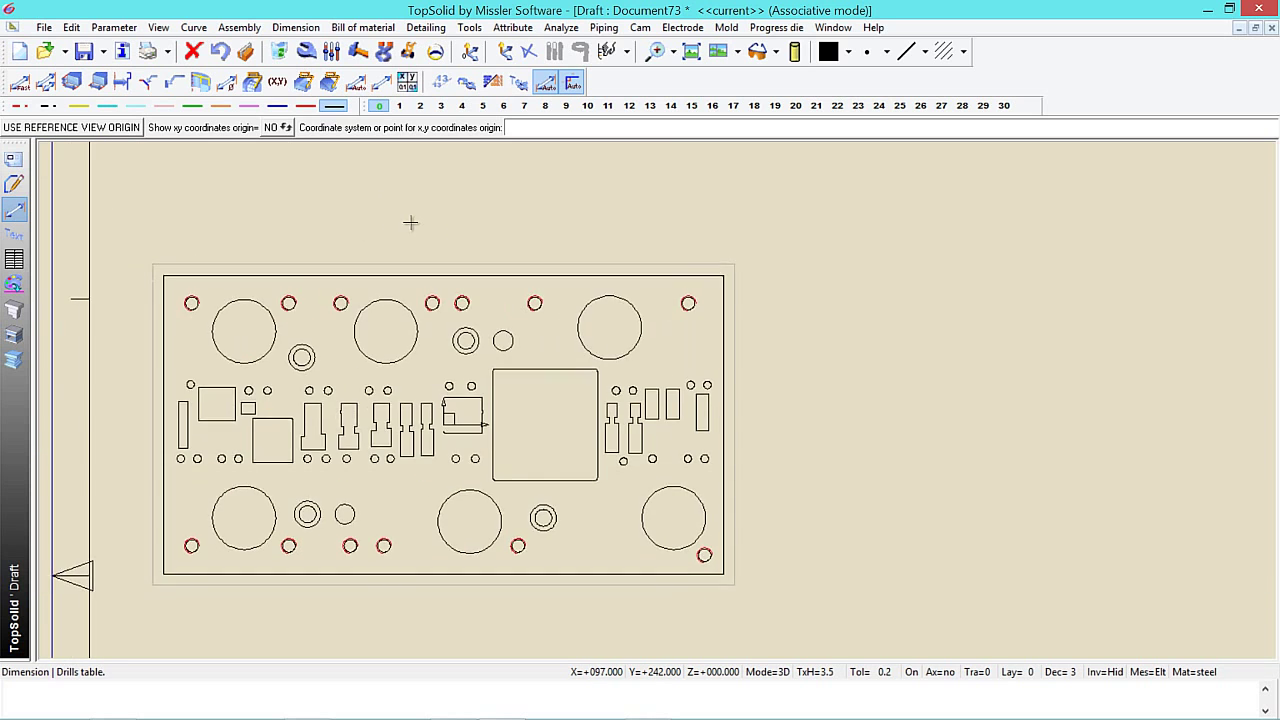
left_click(389, 294)
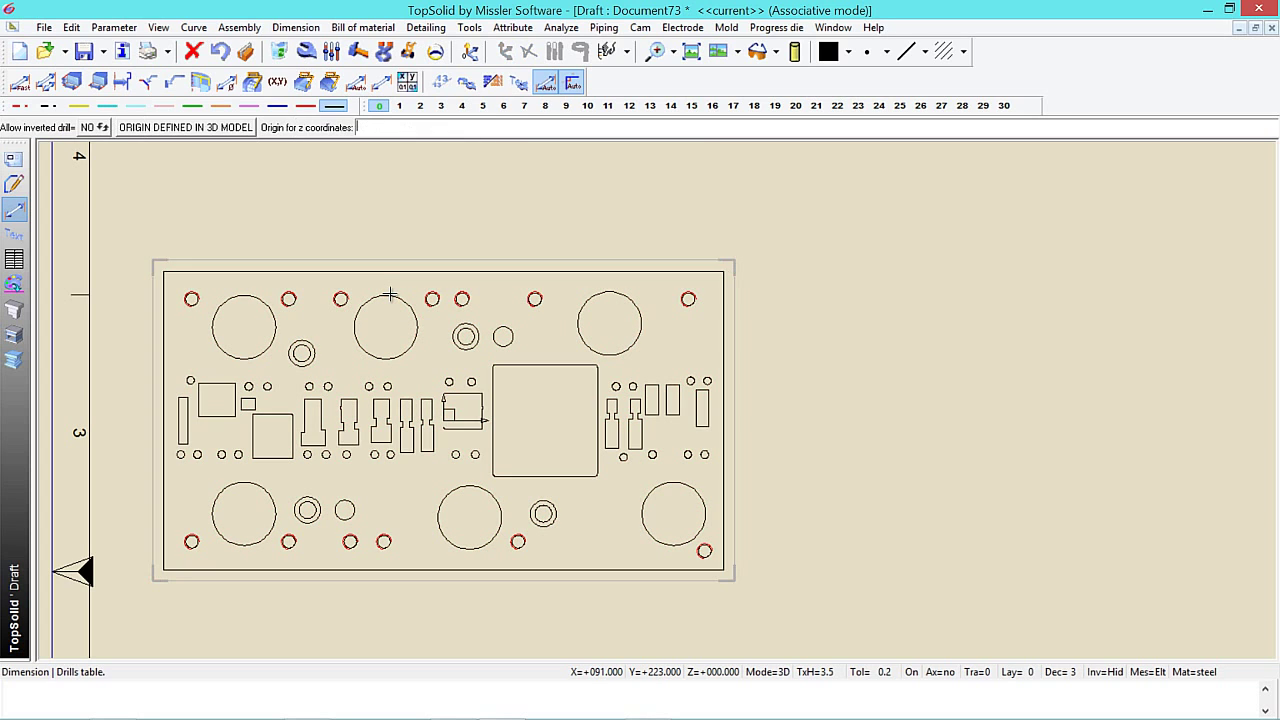
scroll(389, 294, "down", 1)
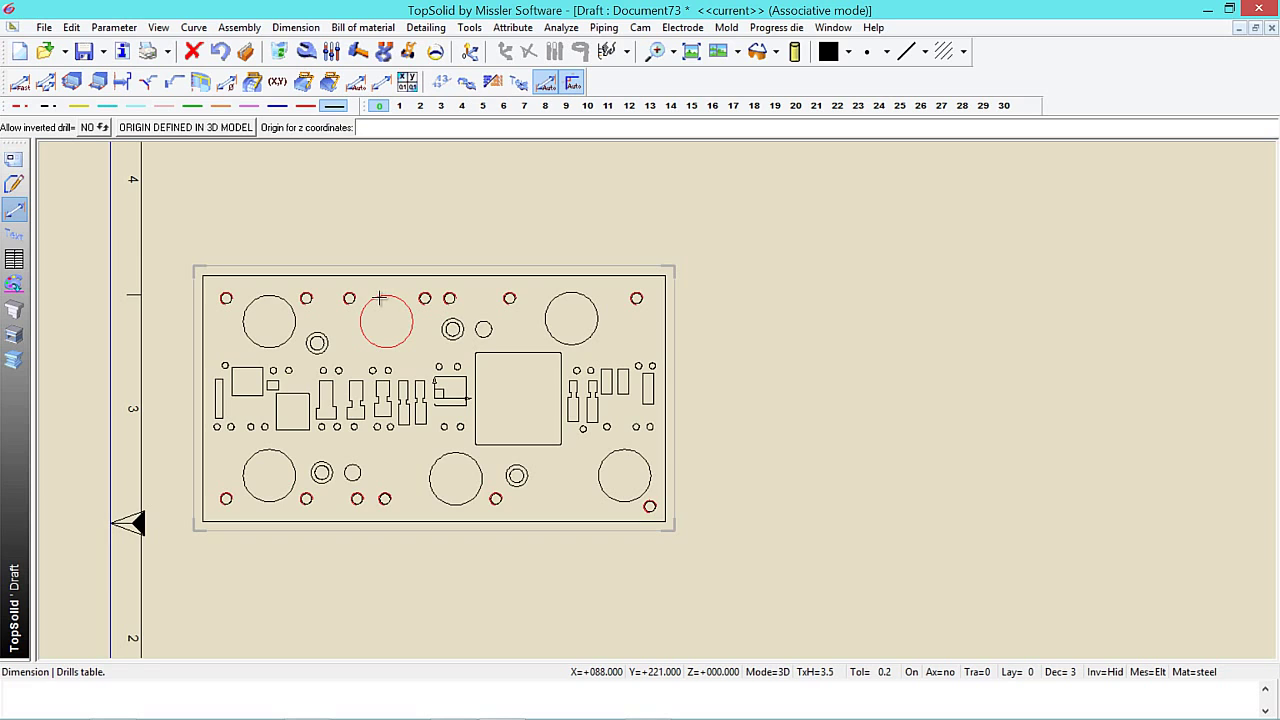
scroll(380, 298, "up", 1)
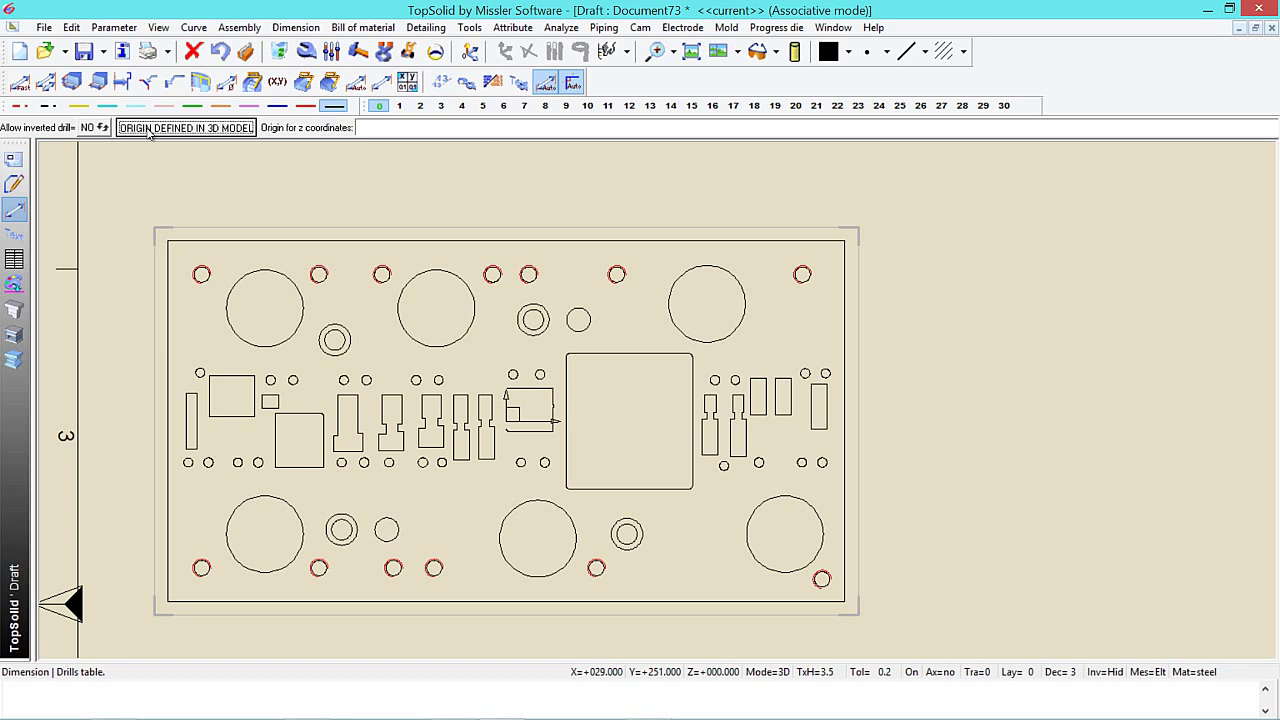
left_click(150, 130)
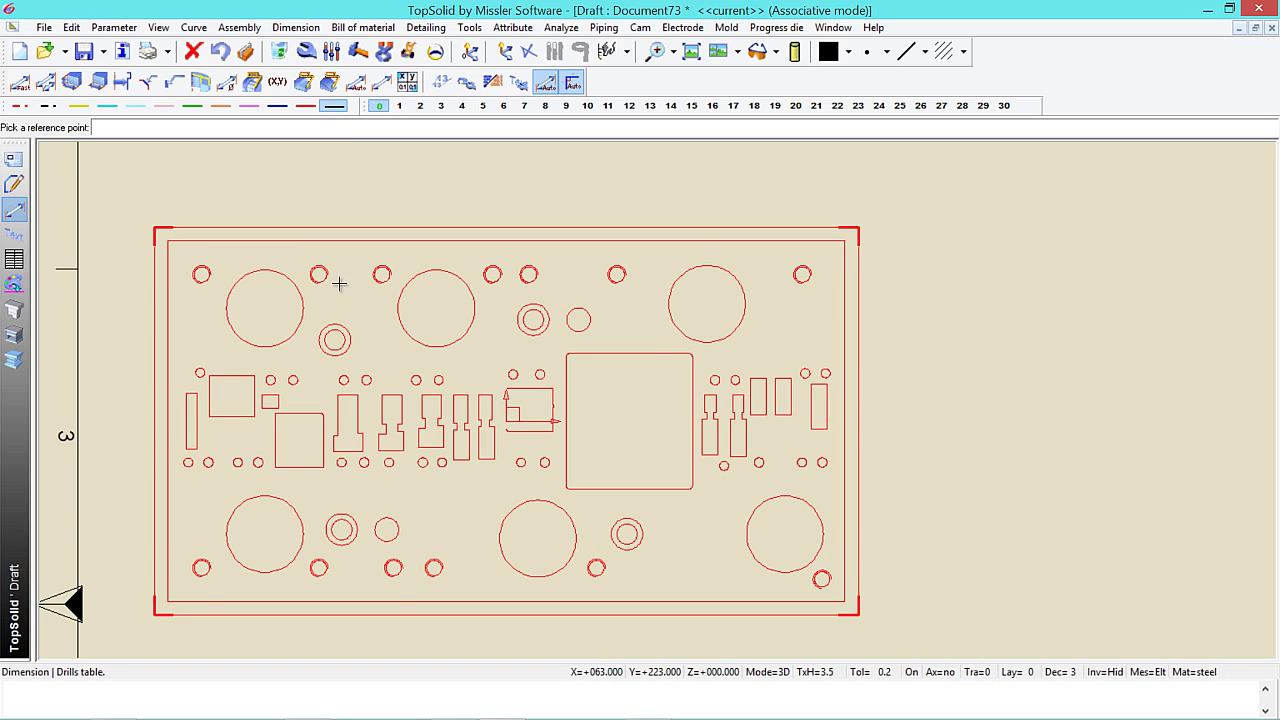
Step: Pick the plate view for its holes and set the table's Sort option to BY TYPE
left_click(400, 302)
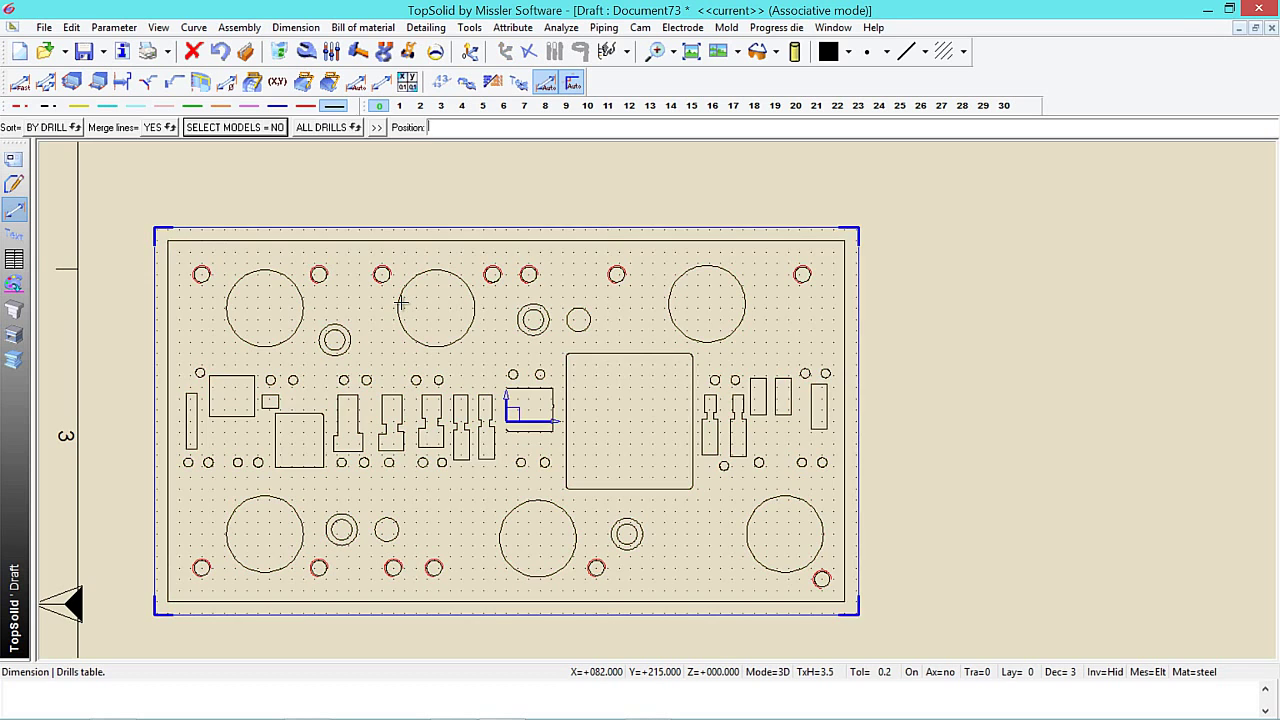
scroll(400, 302, "down", 1)
scroll(370, 295, "up", 1)
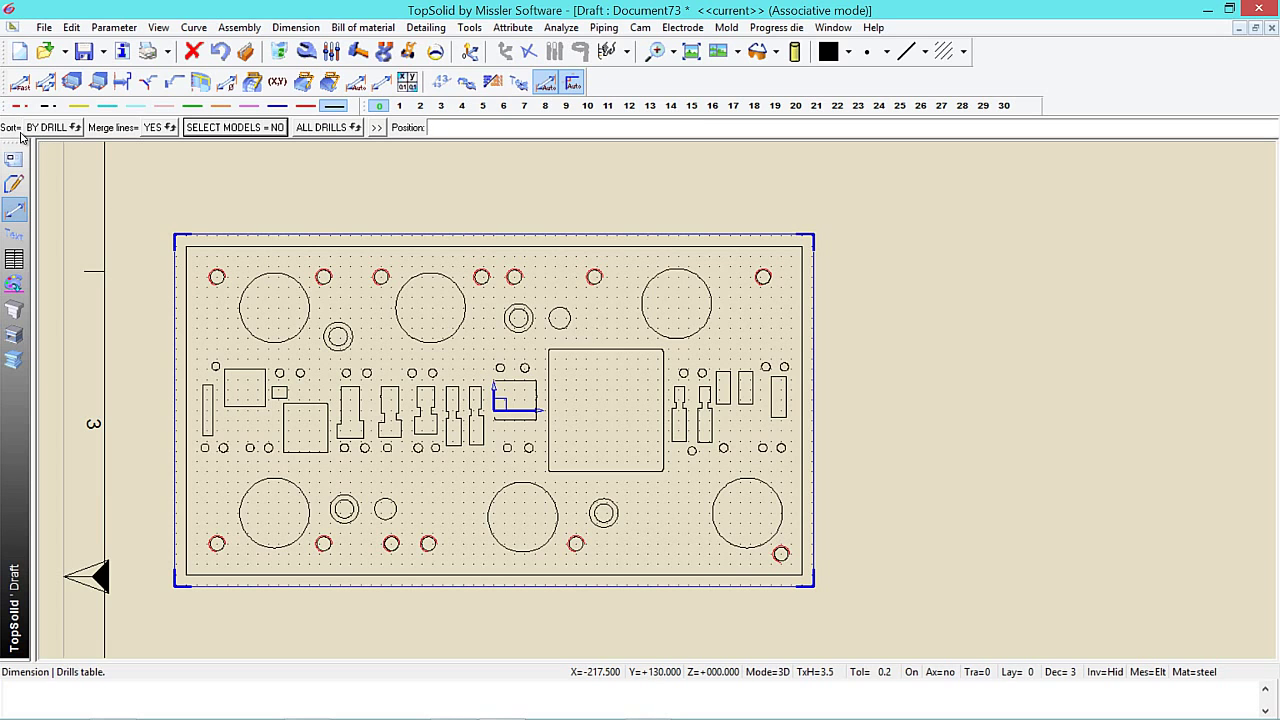
scroll(76, 166, "down", 1)
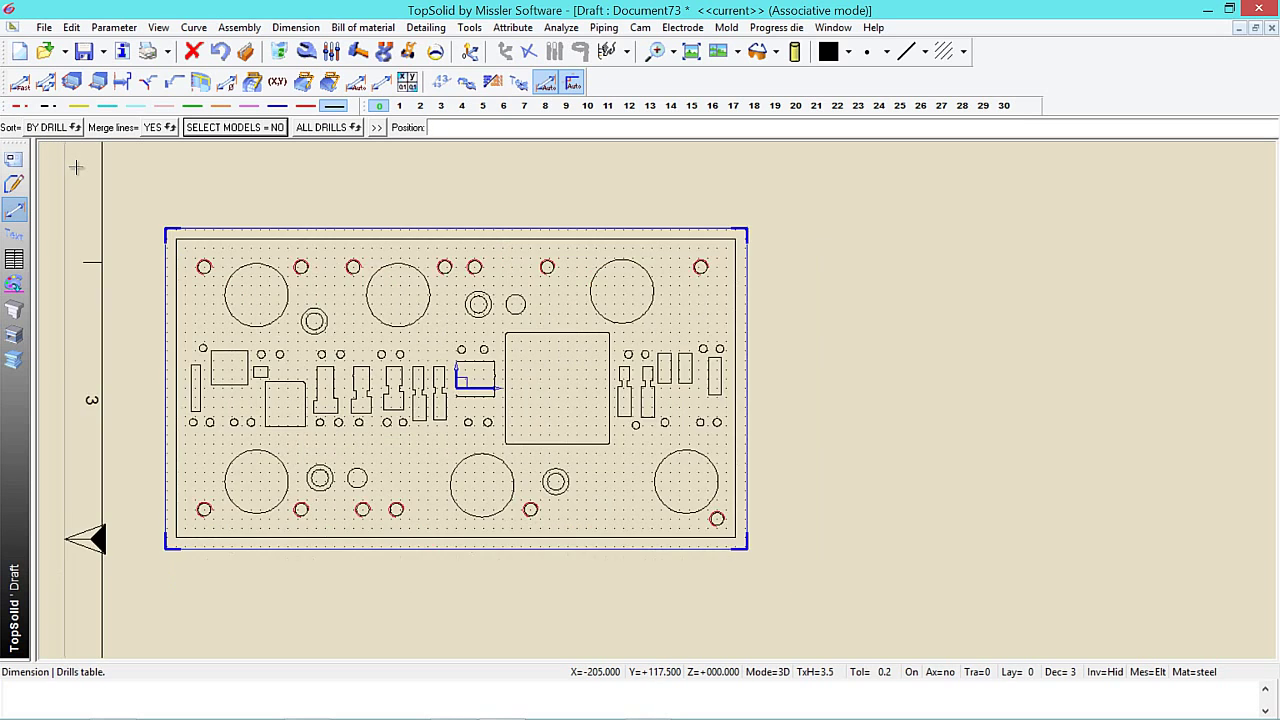
scroll(76, 166, "down", 1)
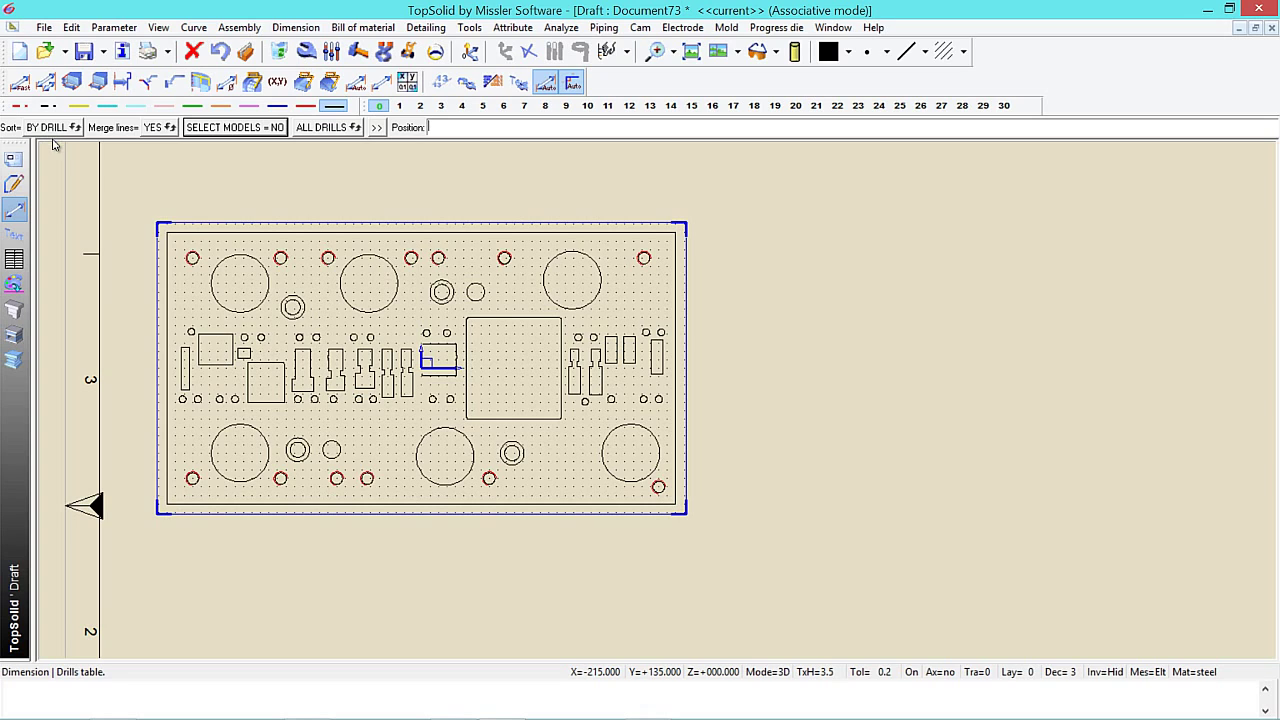
left_click(55, 128)
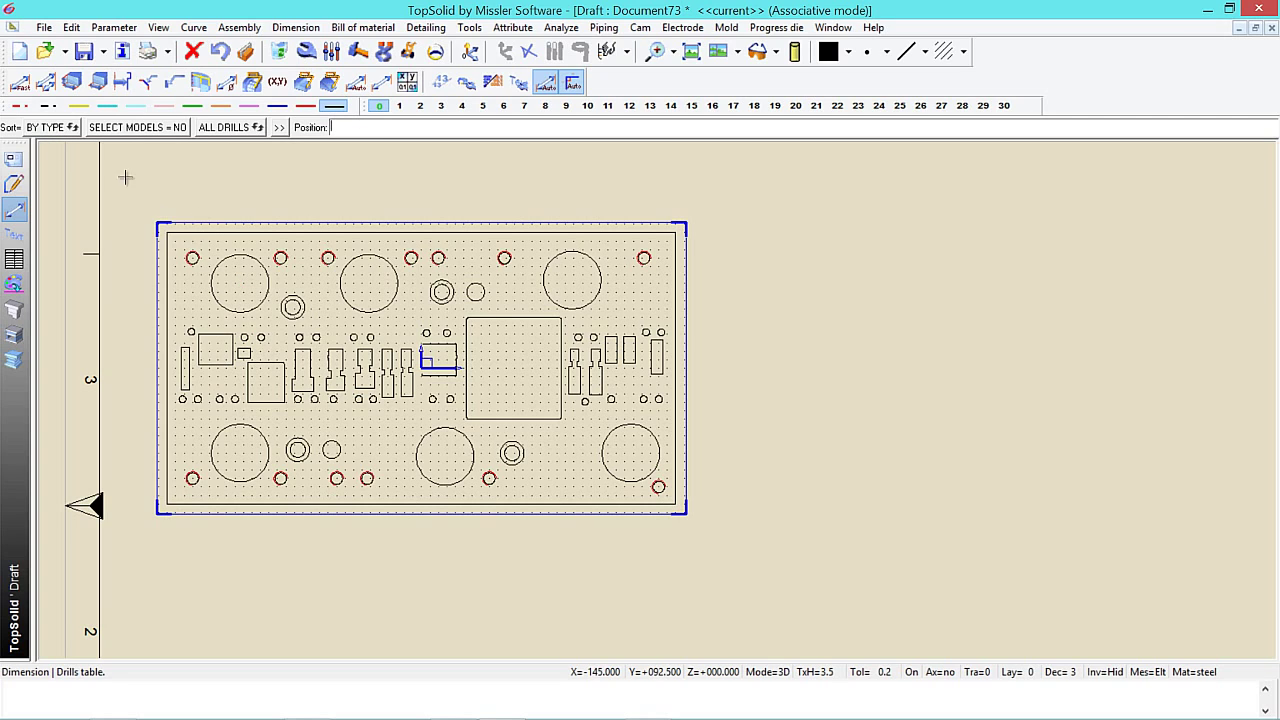
left_click(57, 128)
left_click(57, 128)
left_click(72, 128)
left_click(72, 128)
Step: Review the Drill templates list and accept it with no templates selected
left_click(131, 130)
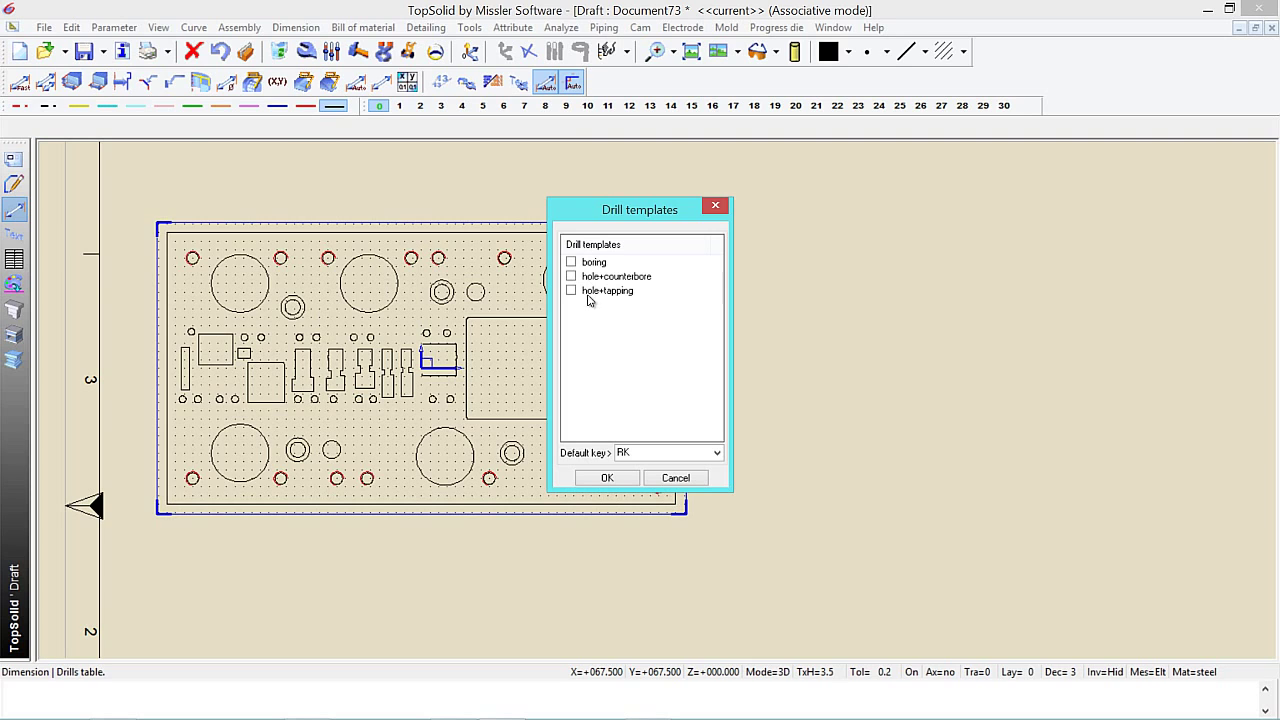
left_click(604, 478)
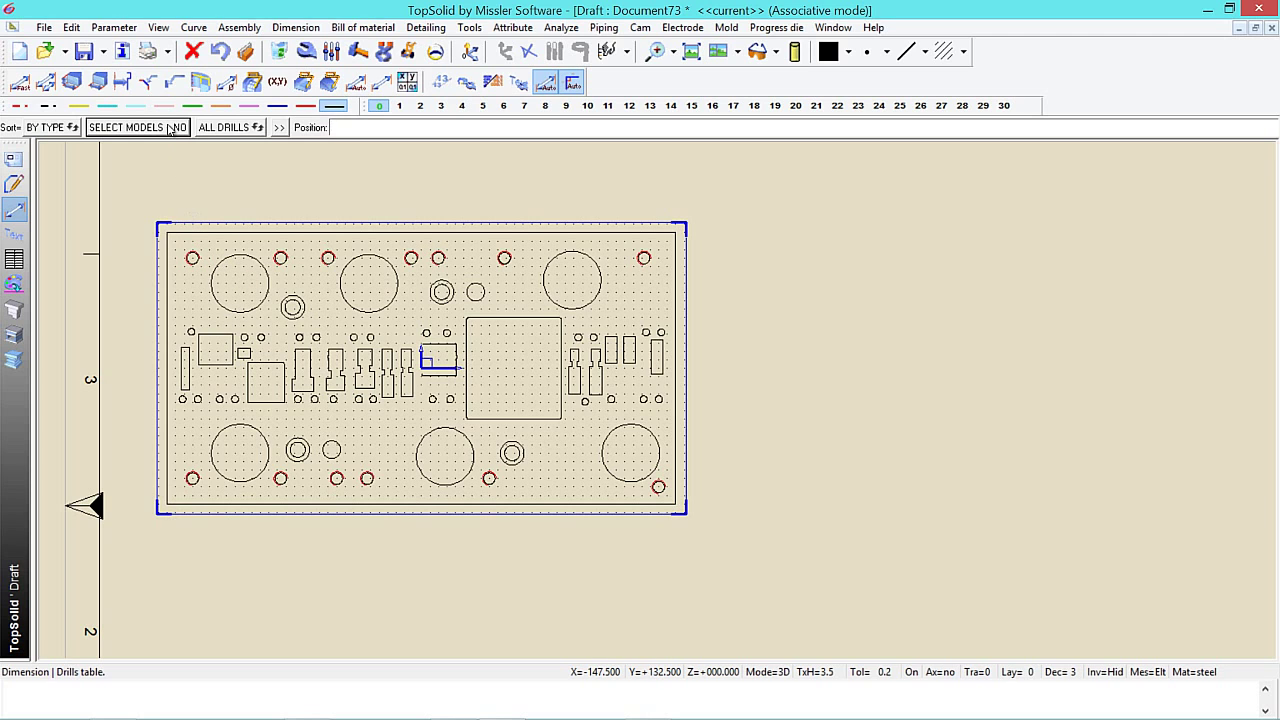
left_click(245, 129)
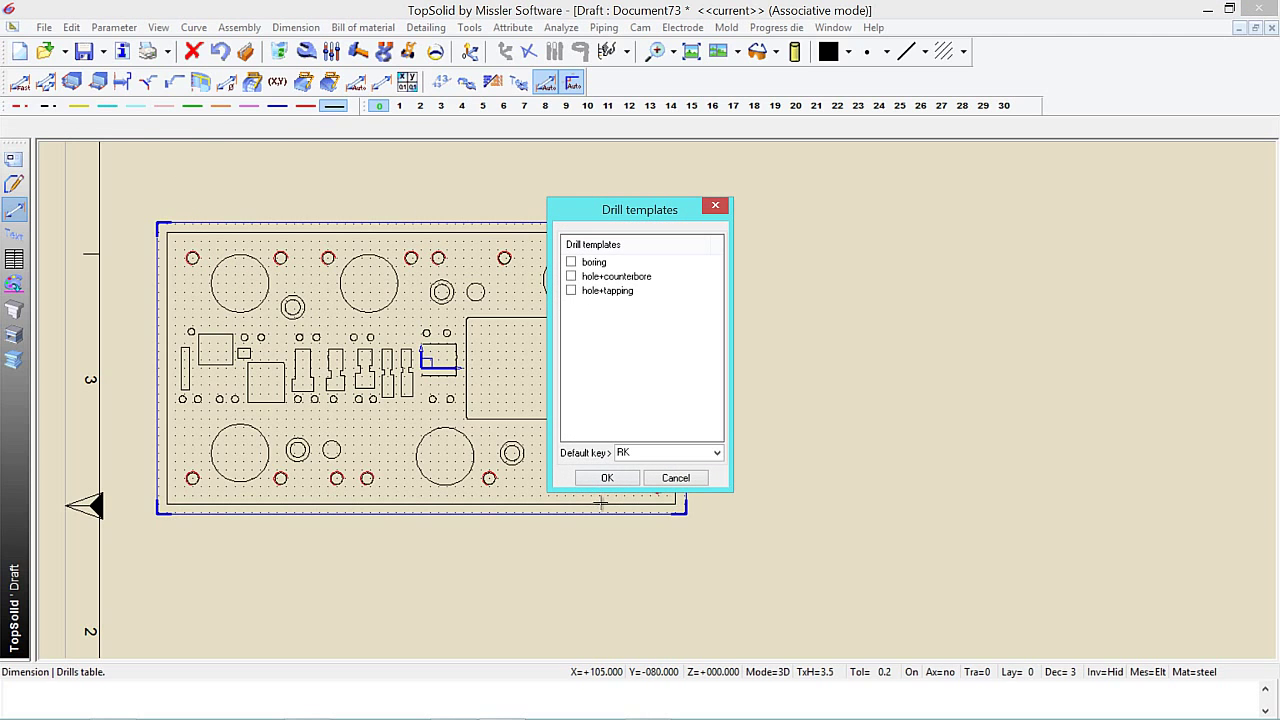
left_click(607, 478)
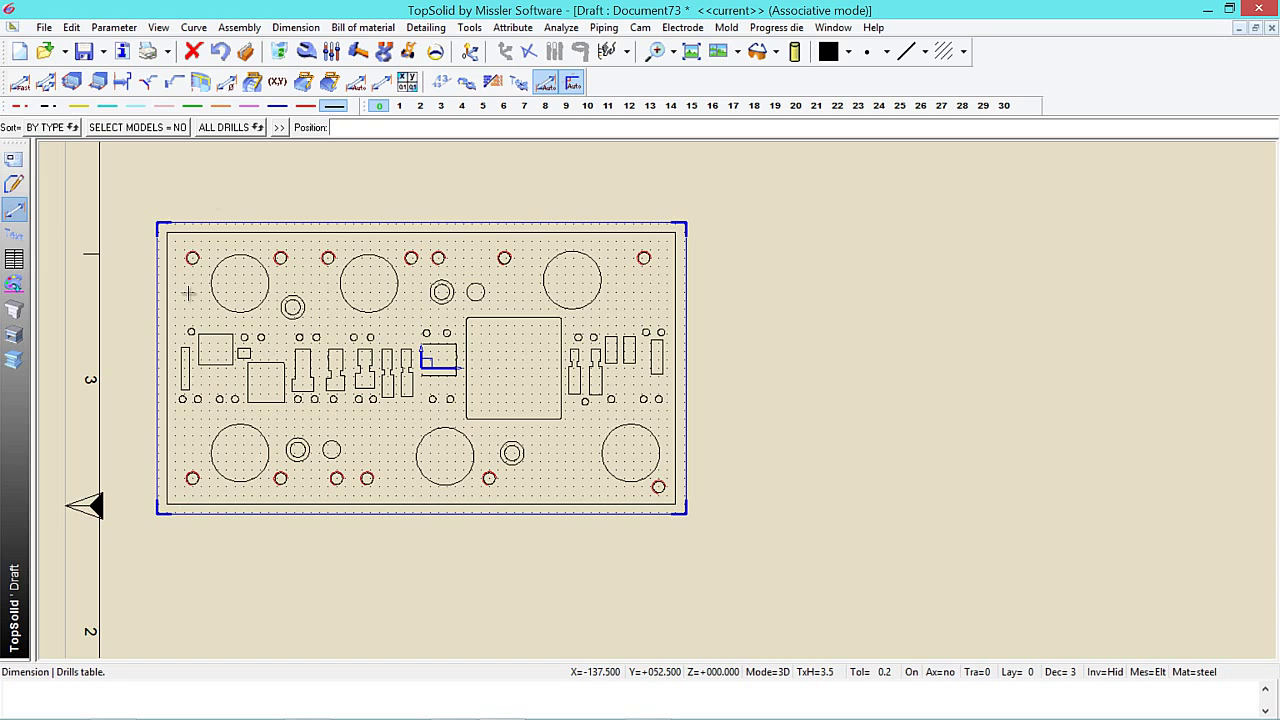
scroll(189, 295, "up", 1)
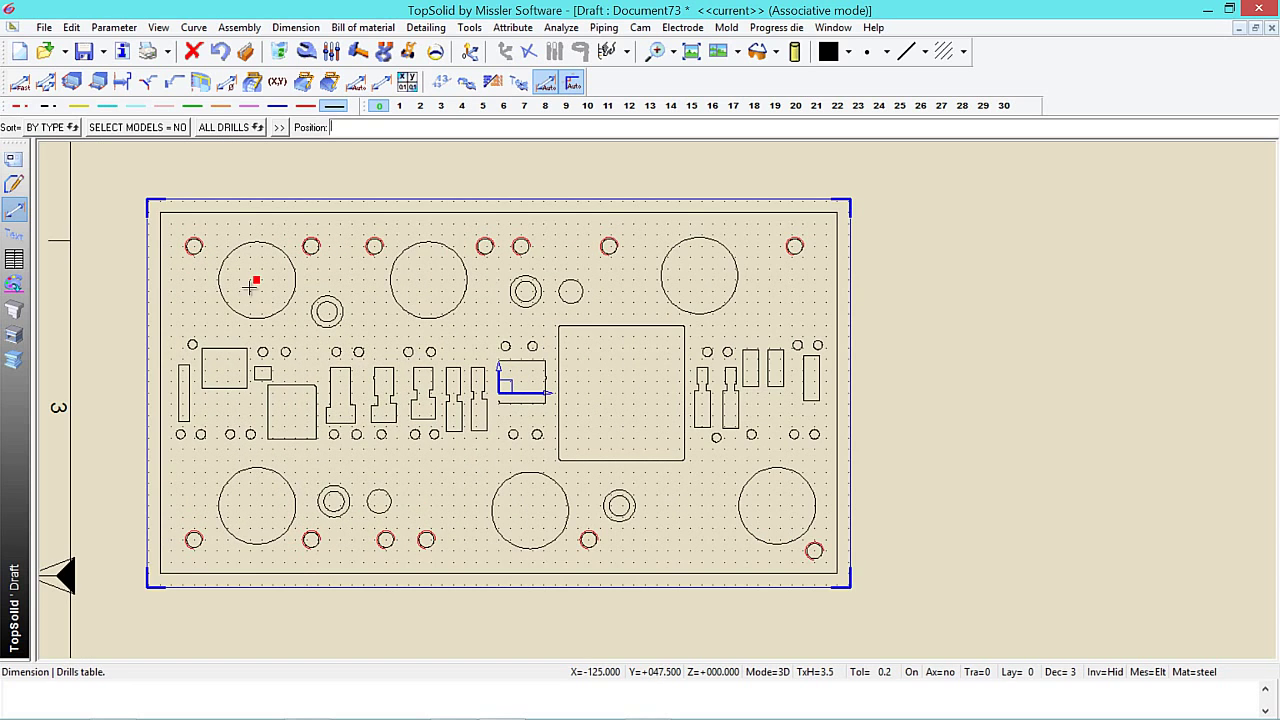
Step: Keep ALL DRILLS after trying THROUGH and NOT THROUGH, and show the further filter options
left_click(229, 131)
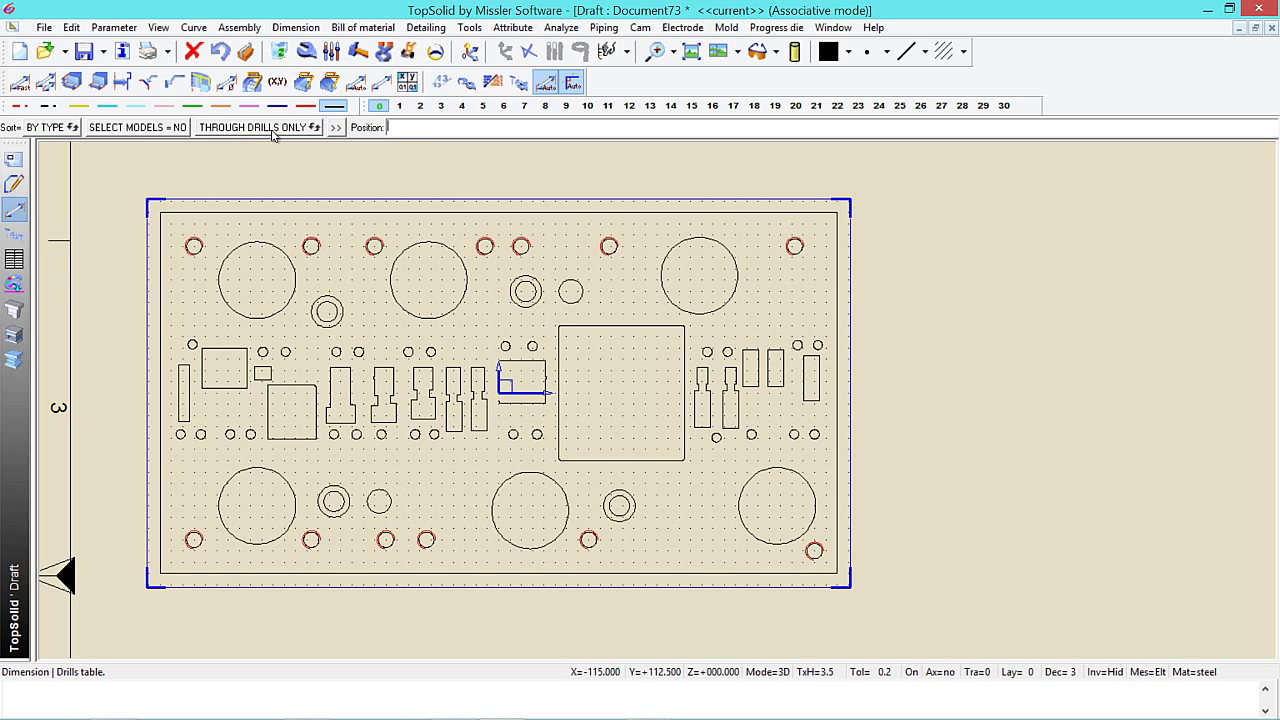
left_click(273, 133)
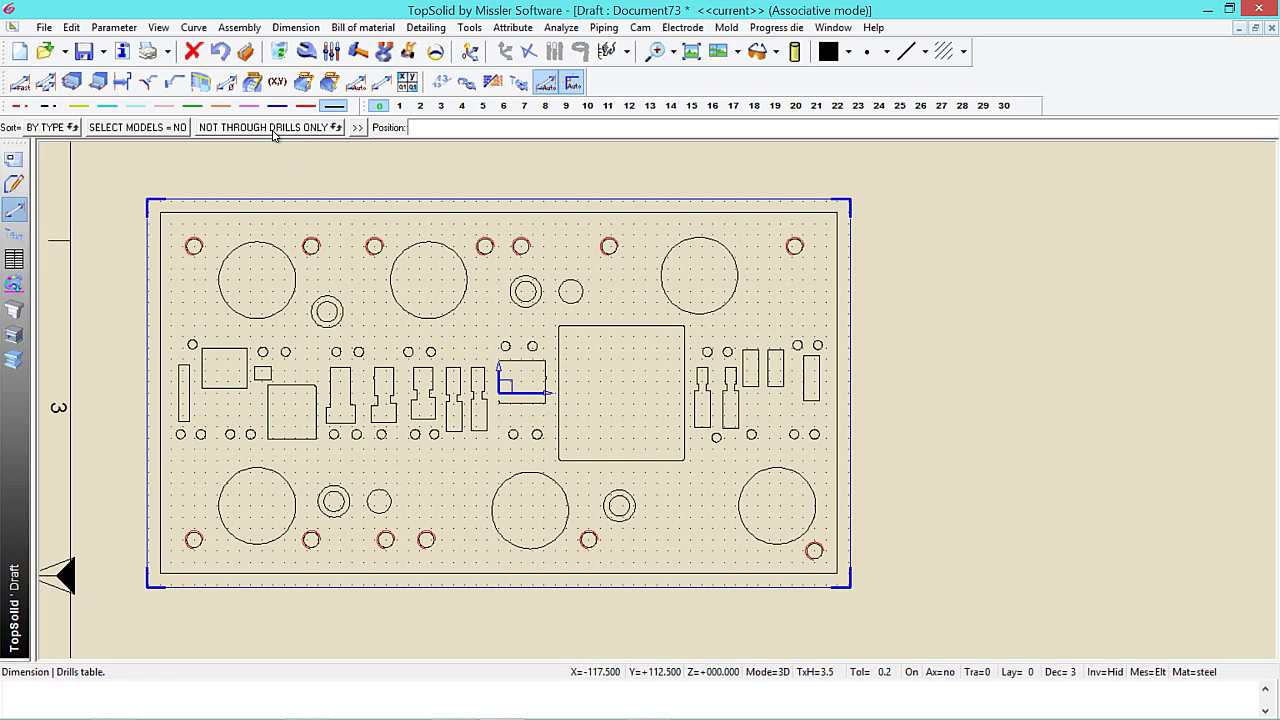
left_click(265, 133)
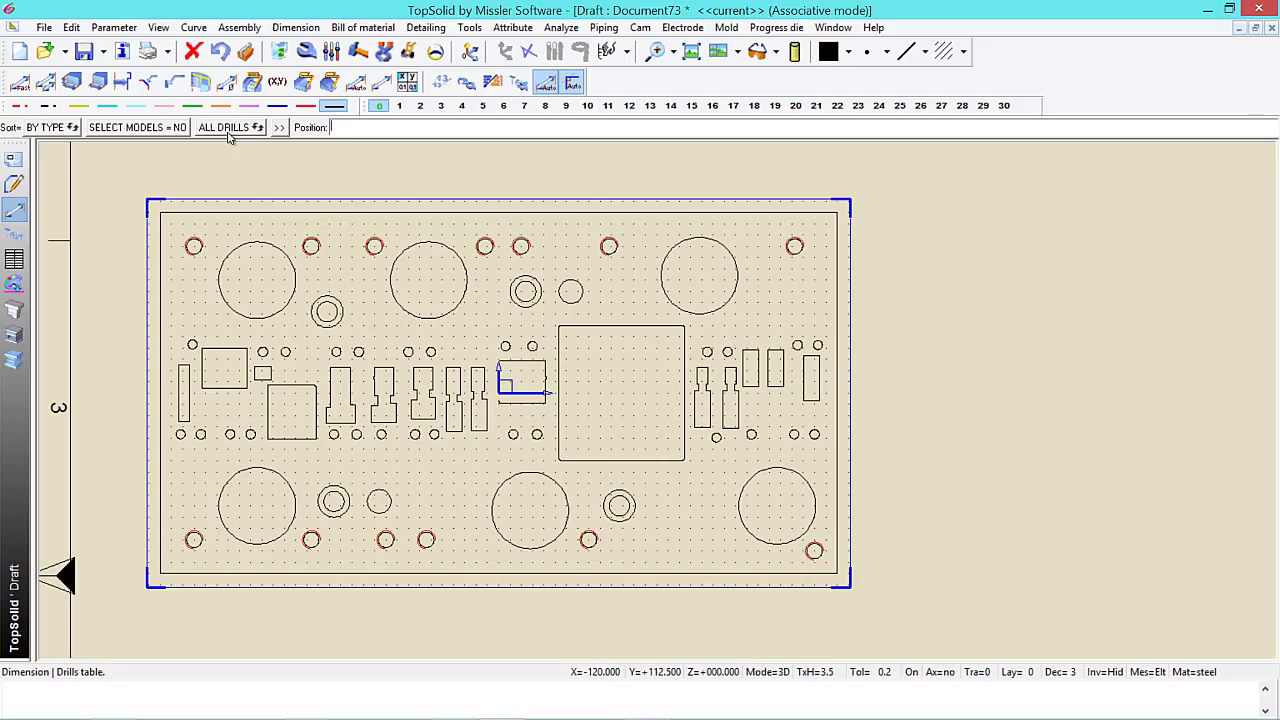
left_click(280, 130)
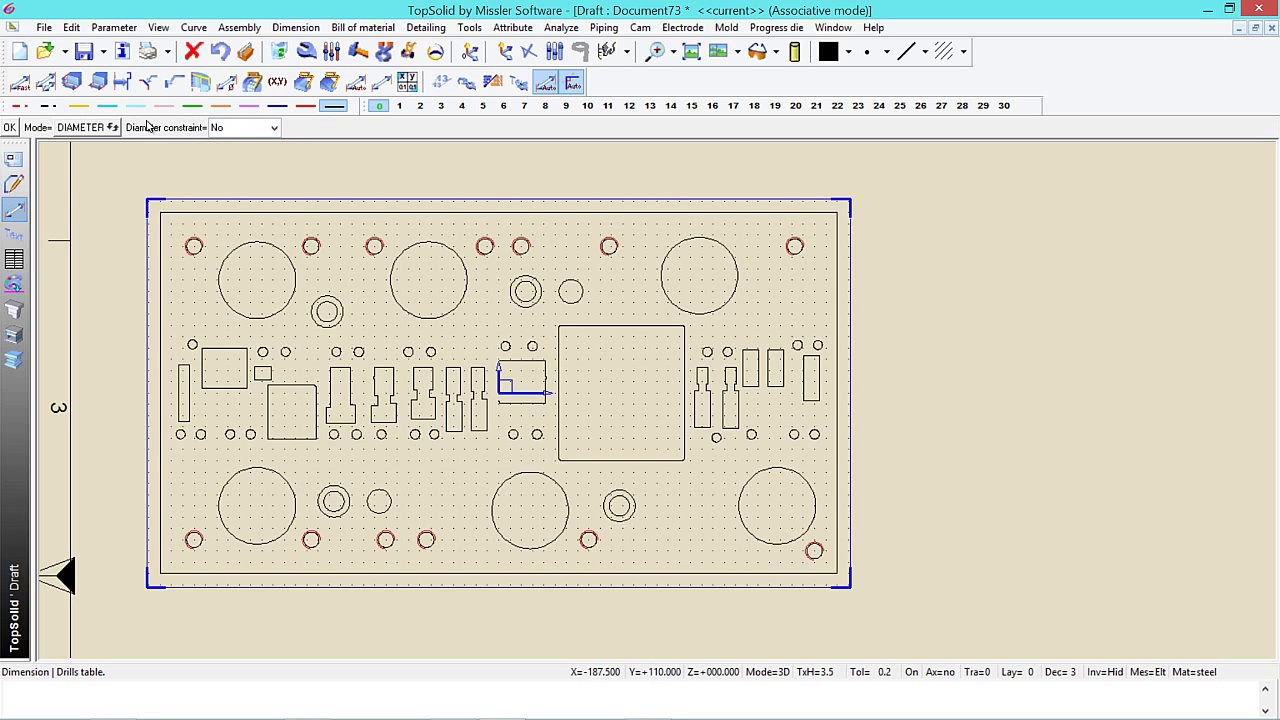
Step: Keep Mode DIAMETER and reset the diameter constraint to No after trying Less than and Between
left_click(108, 127)
left_click(90, 128)
left_click(226, 129)
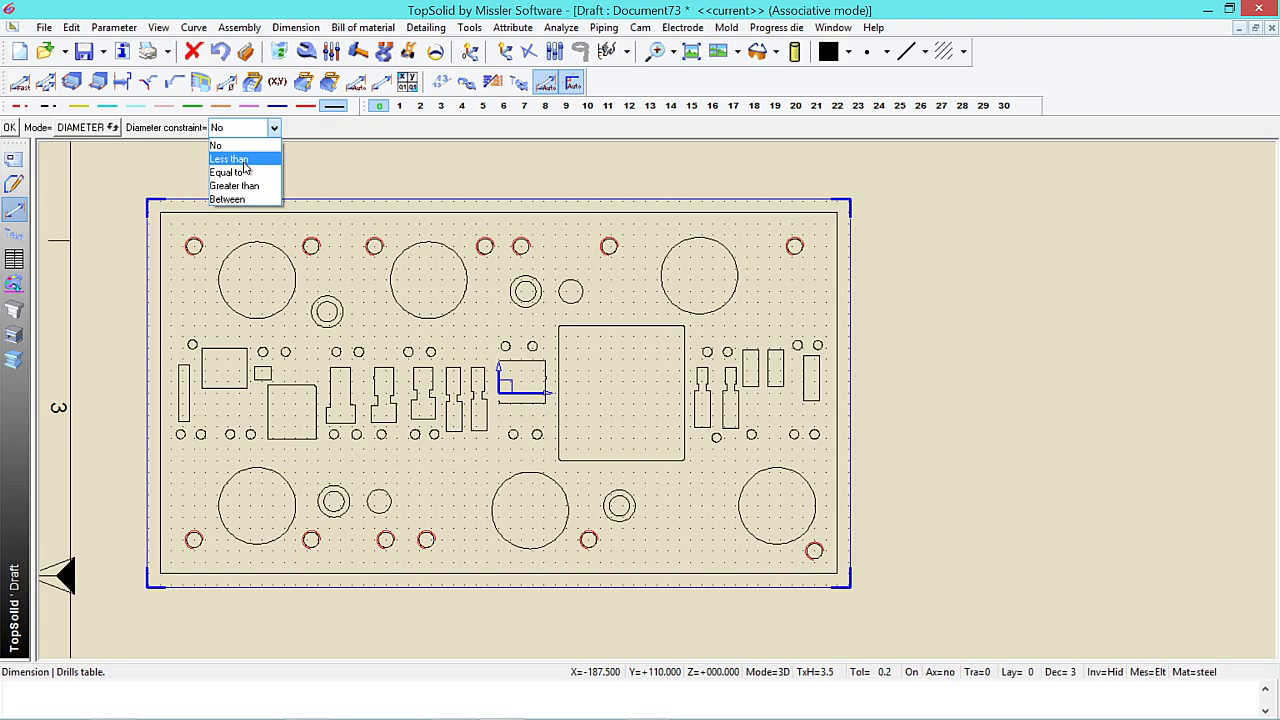
left_click(244, 162)
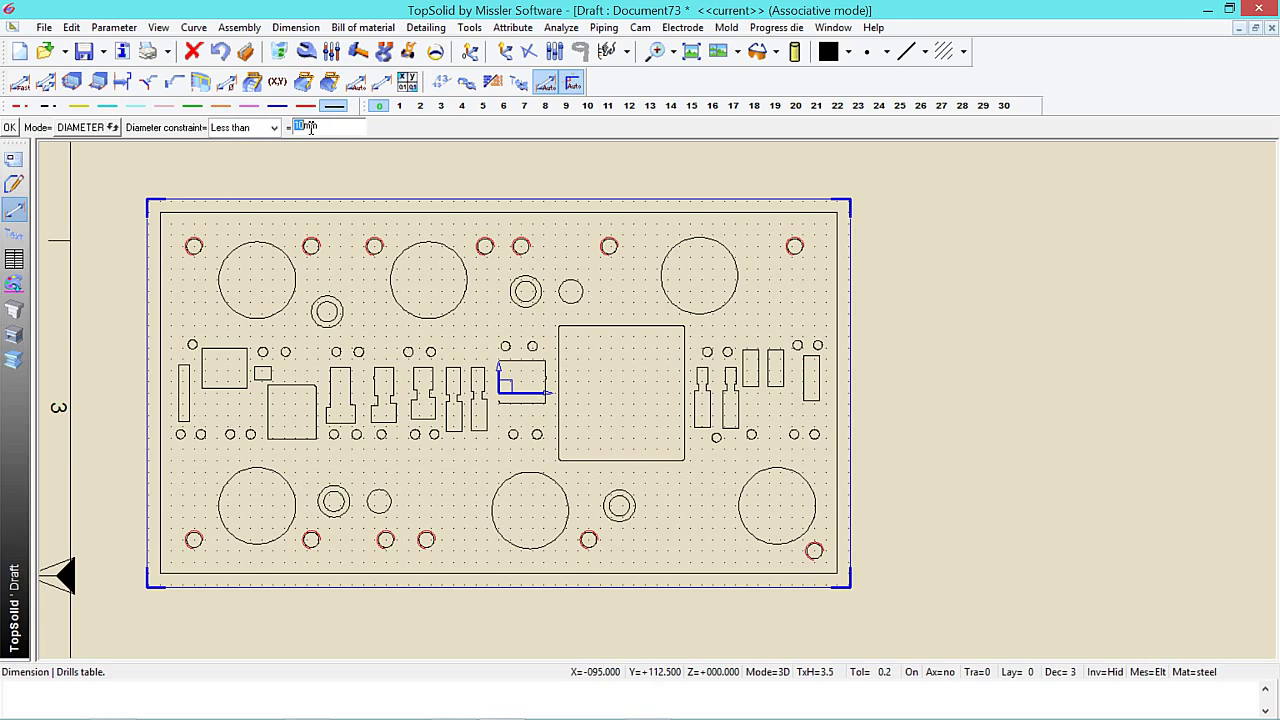
left_click(230, 128)
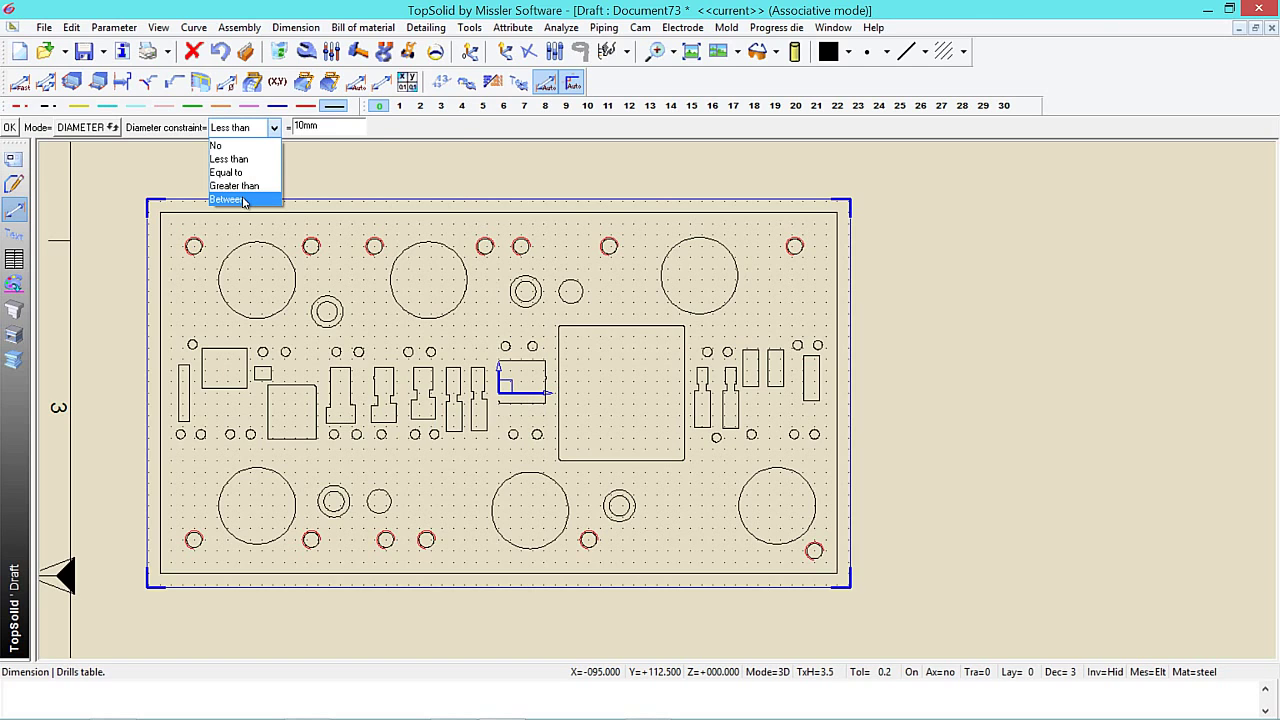
left_click(245, 199)
left_click_drag(295, 127, 308, 128)
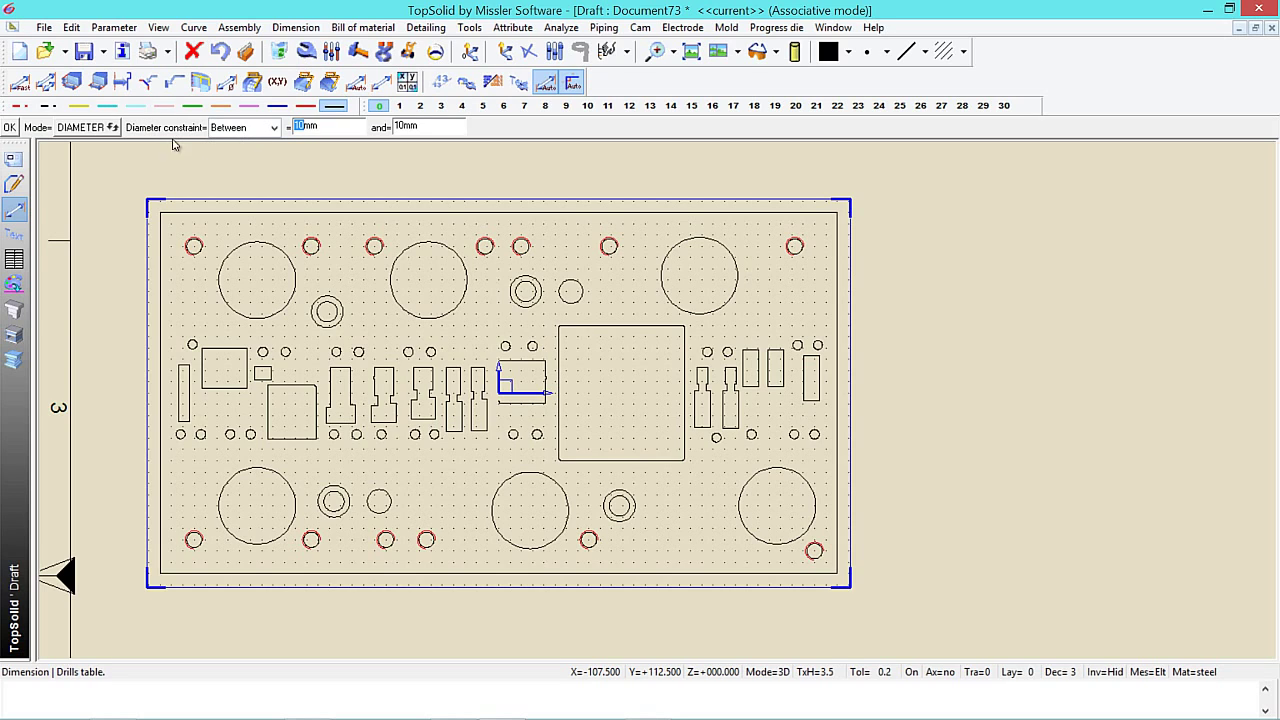
left_click(250, 130)
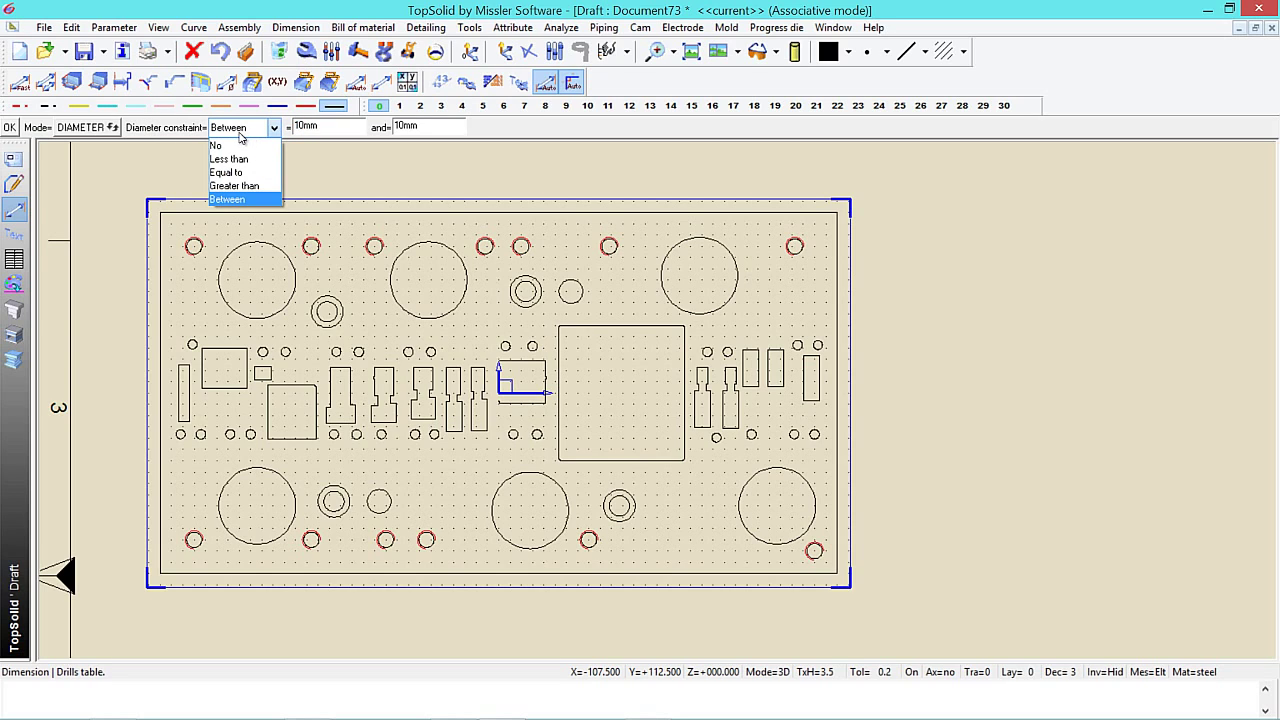
left_click(218, 146)
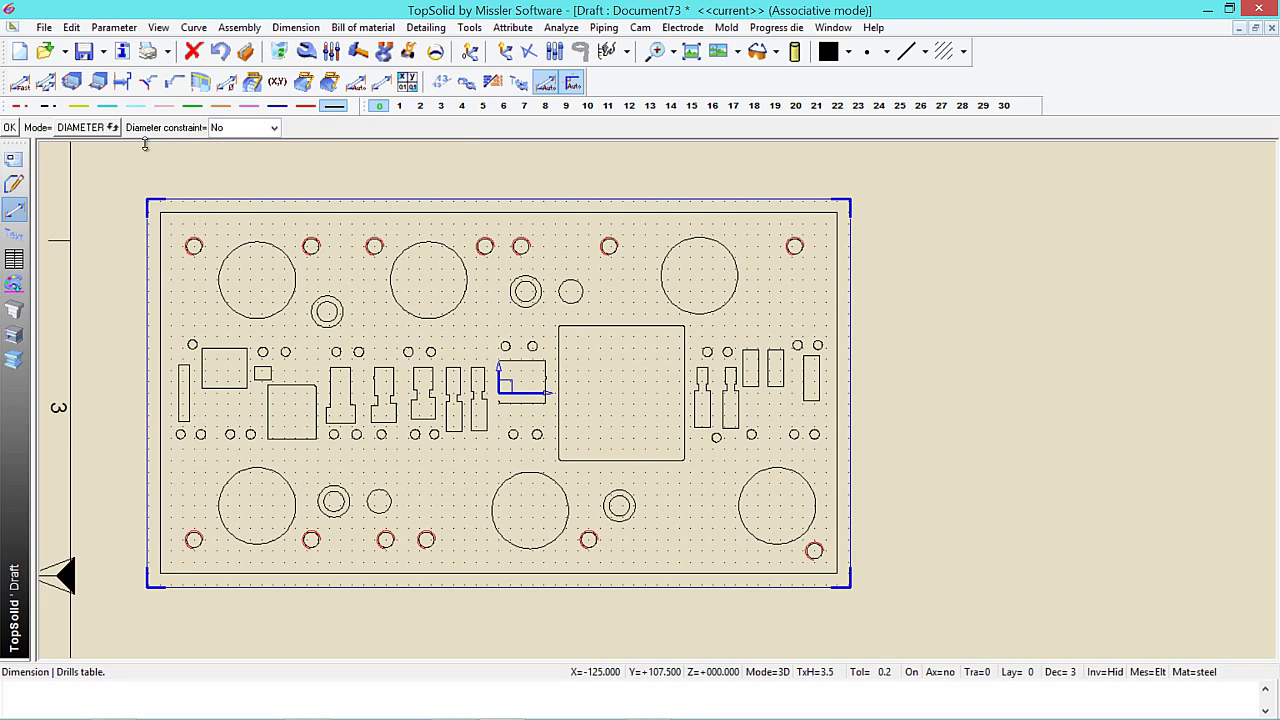
left_click(10, 128)
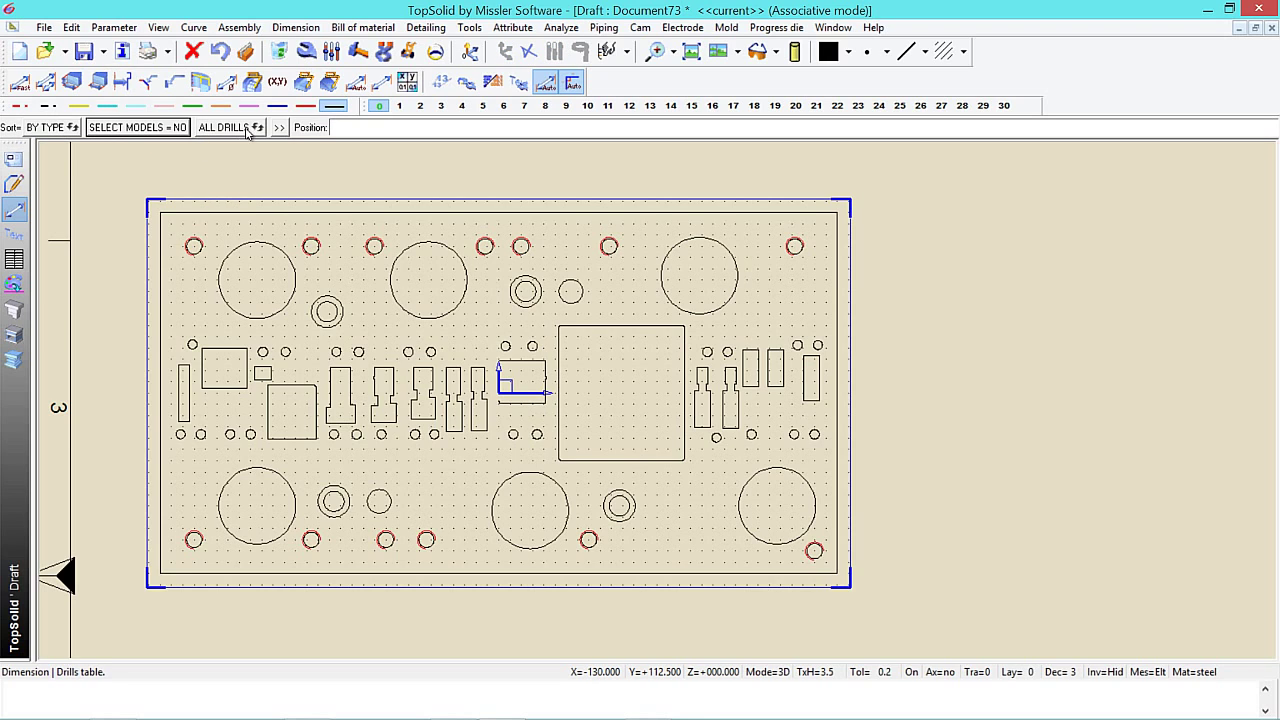
Step: Place the drill summary table at the sheet's top right with two points, then review it
scroll(211, 189, "down", 1)
scroll(287, 232, "down", 2)
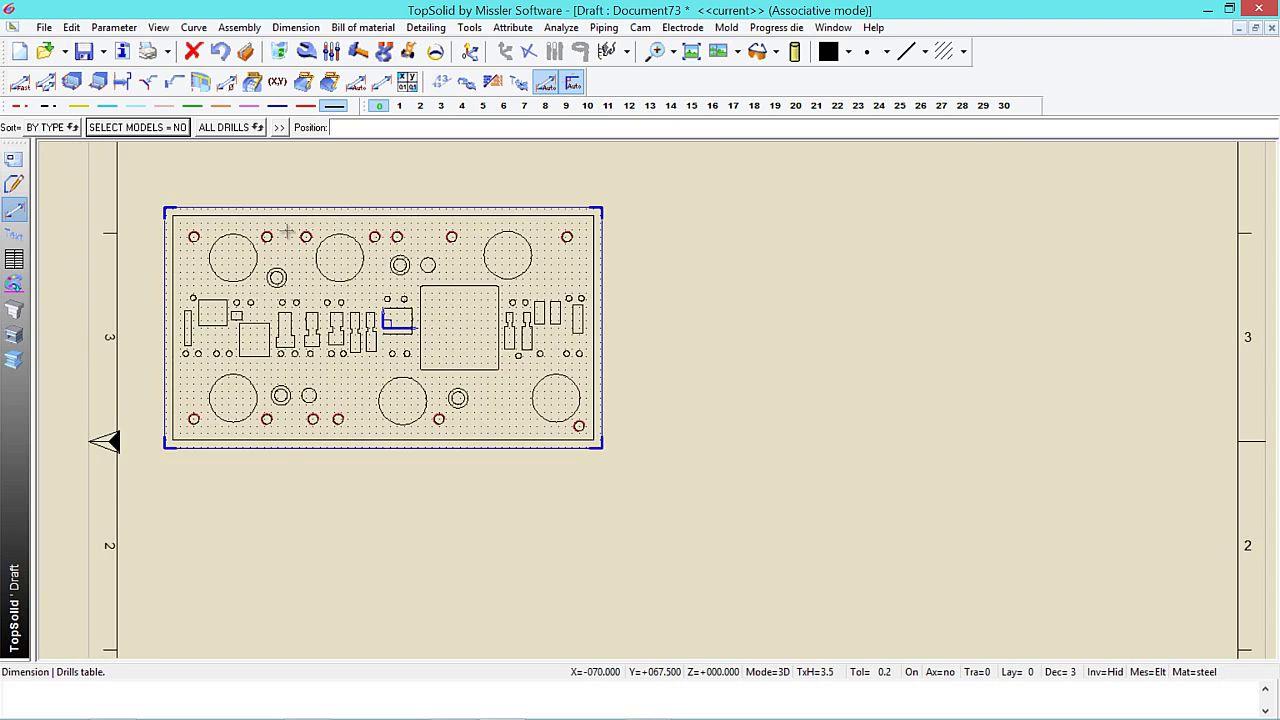
scroll(254, 279, "down", 1)
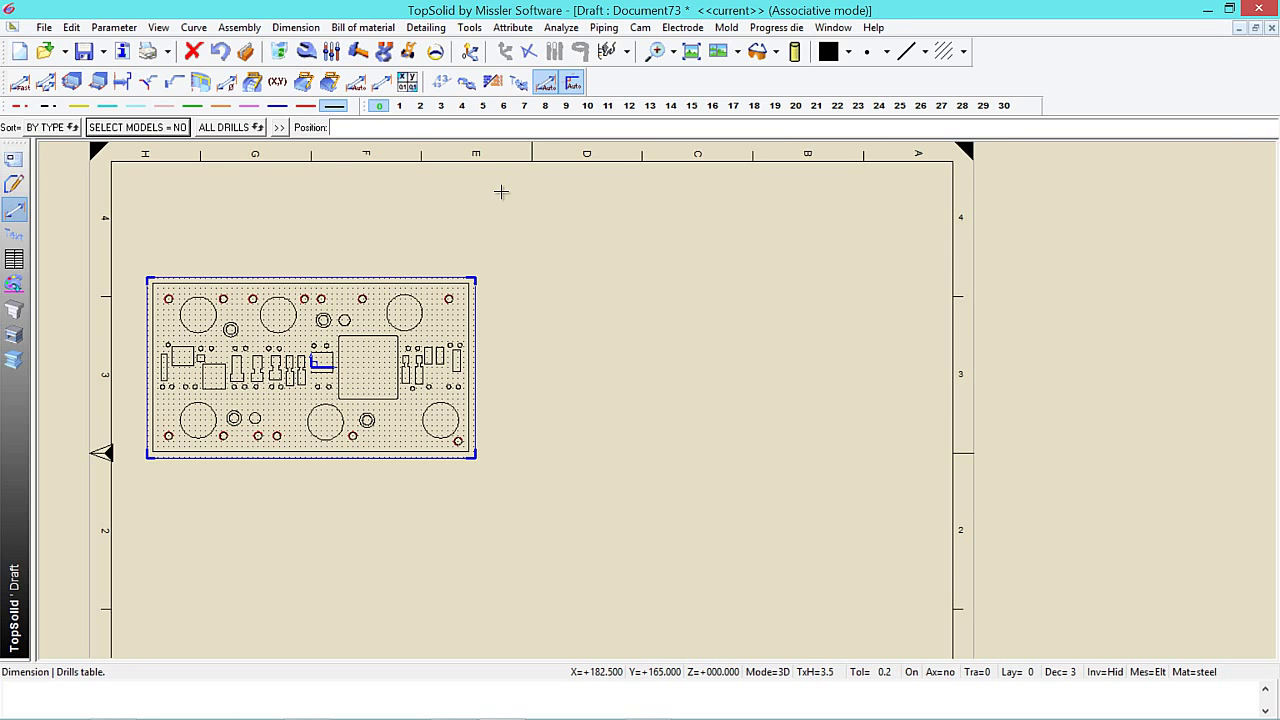
left_click(501, 192)
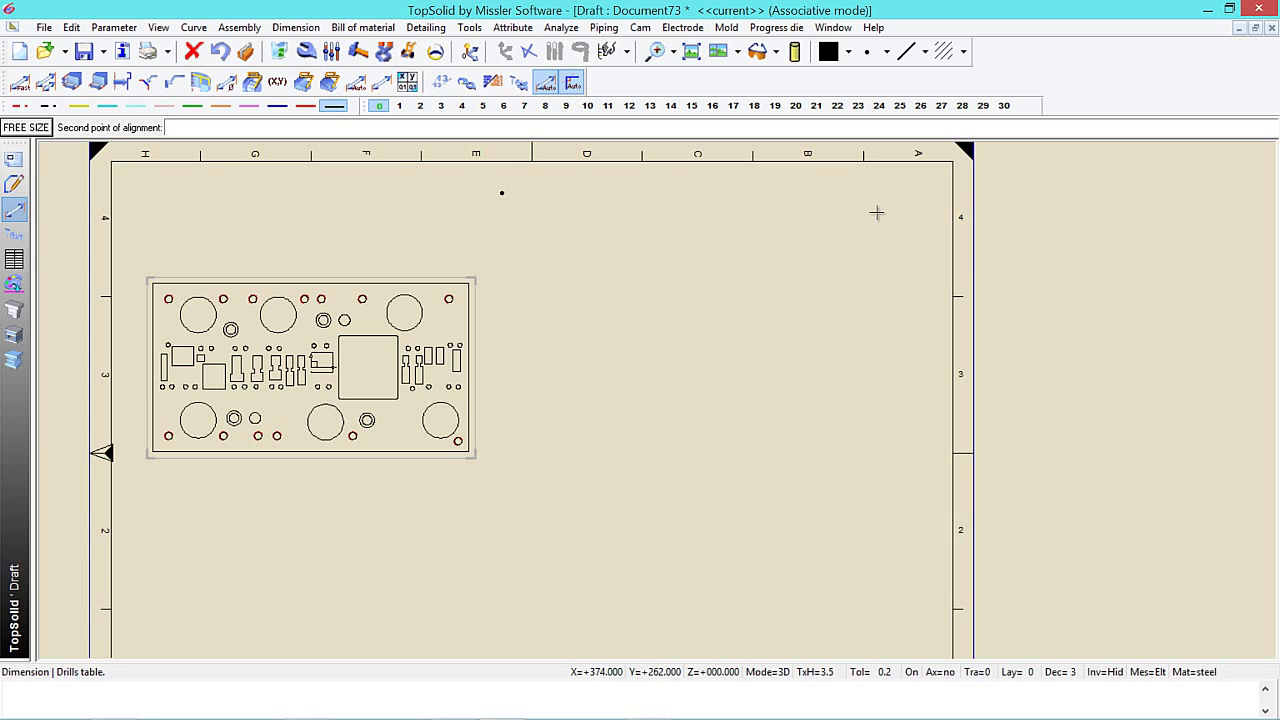
left_click(922, 195)
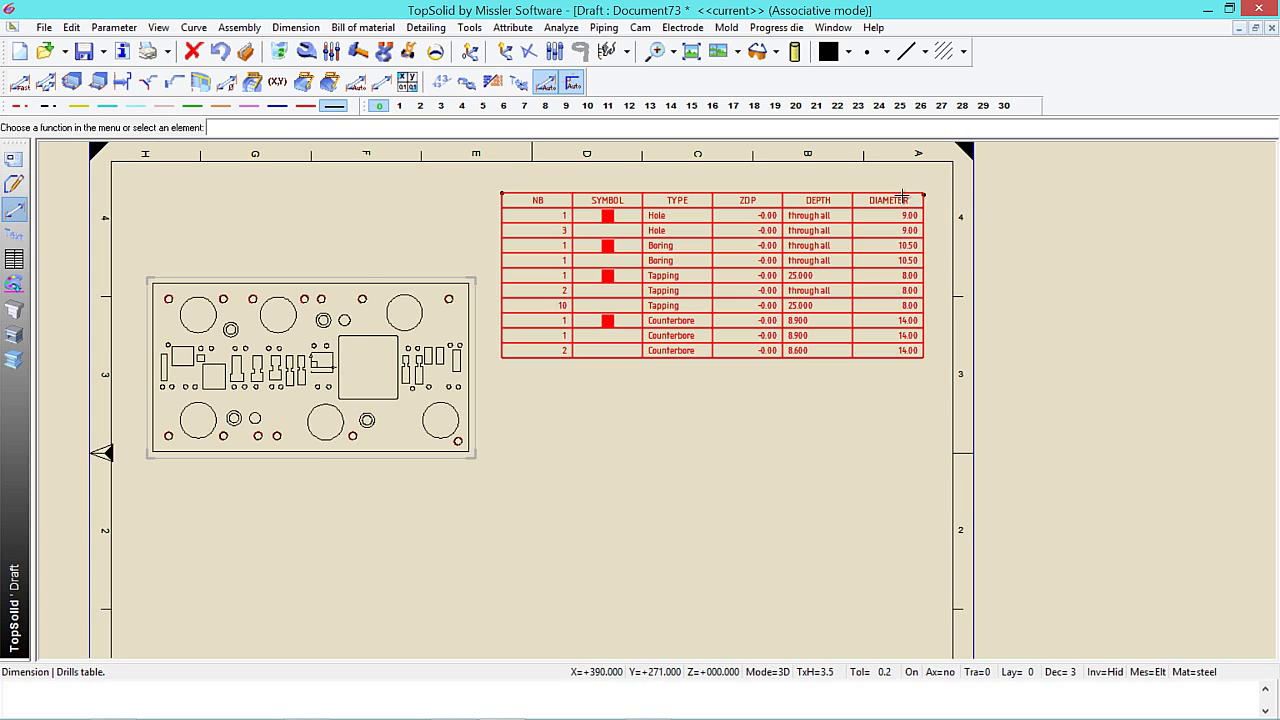
scroll(686, 243, "up", 2)
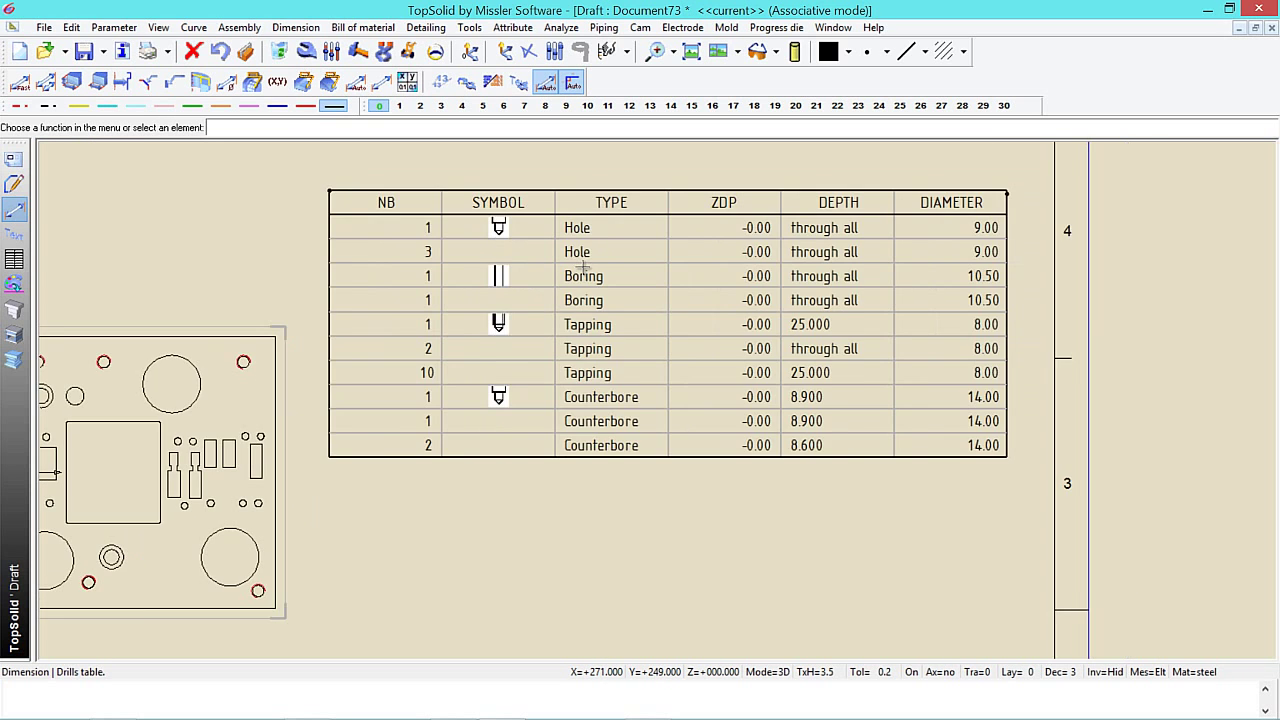
scroll(583, 265, "up", 2)
scroll(583, 265, "down", 1)
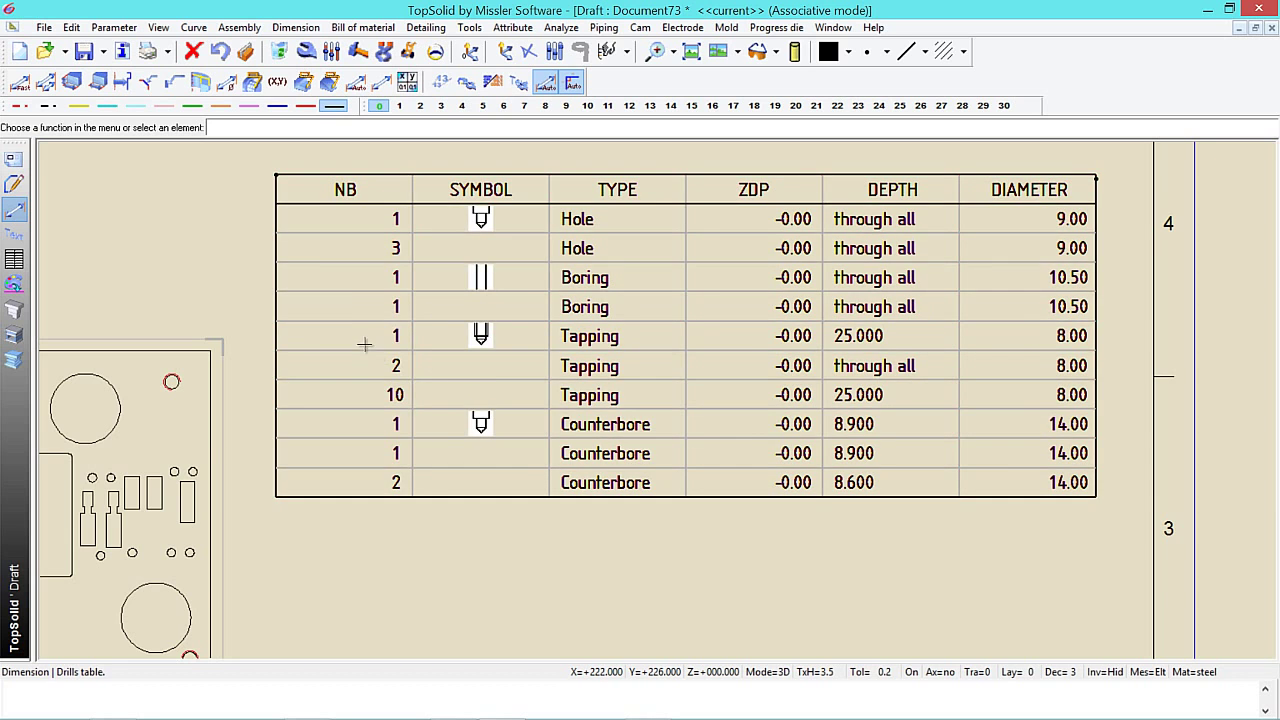
scroll(350, 325, "down", 2)
Step: Start another Dimension > Drills table in the IdTypCooZdpDepDia coordinate layout
middle_click_drag(180, 228, 280, 148)
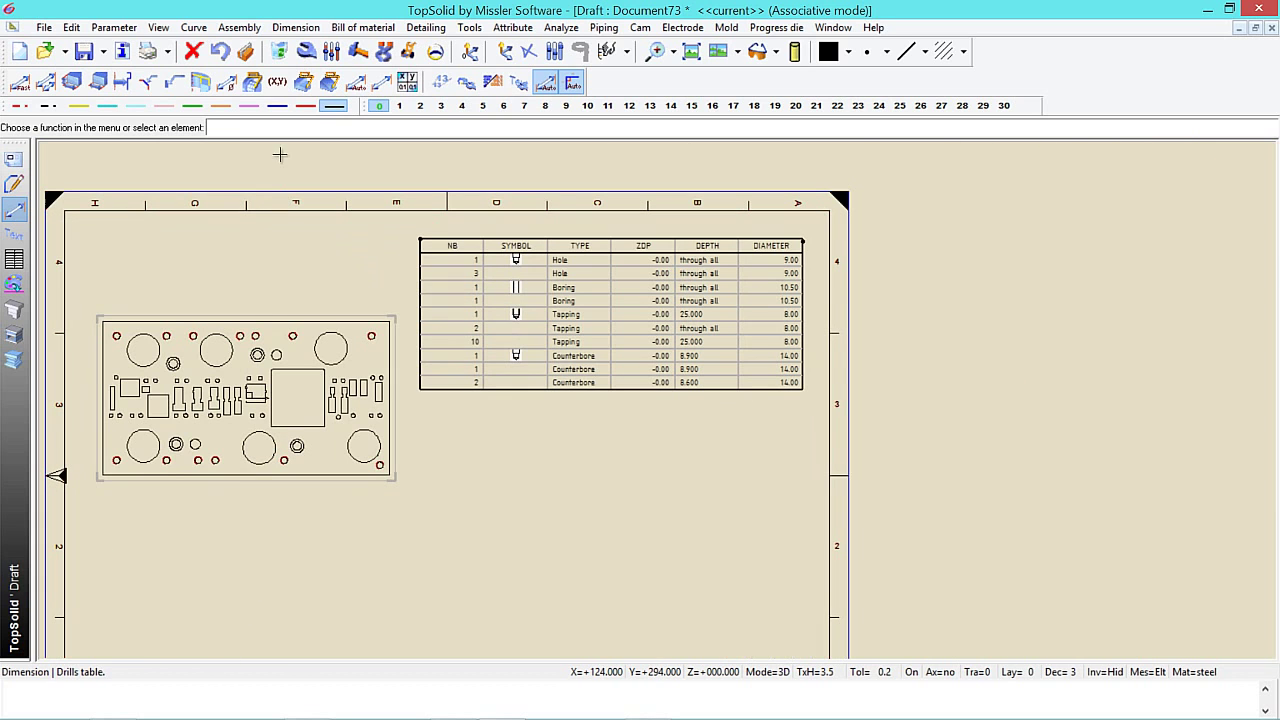
left_click(296, 27)
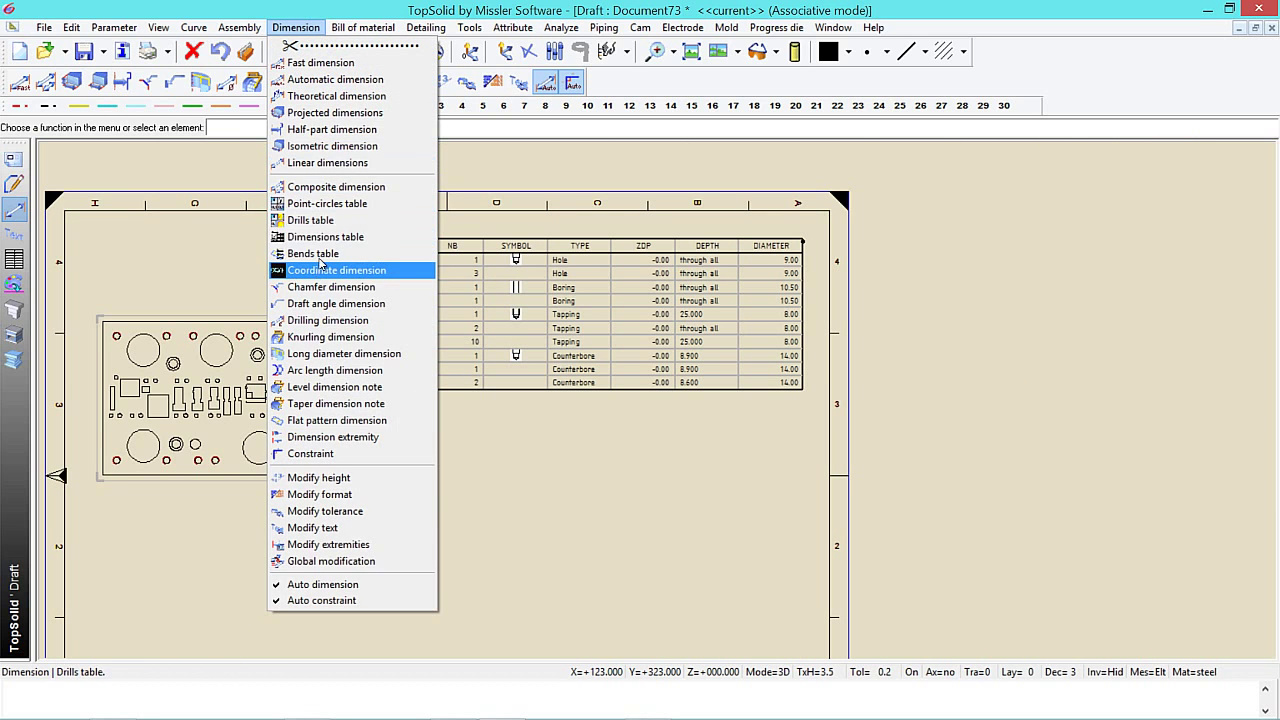
left_click(318, 224)
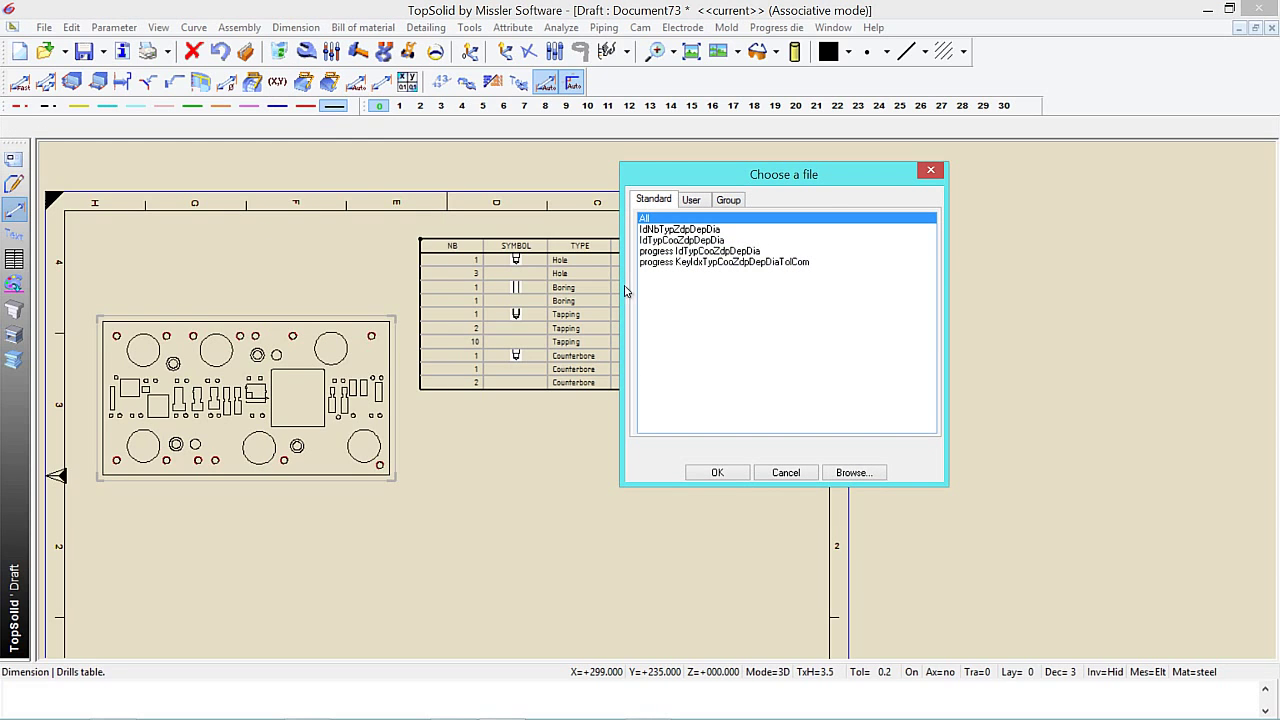
left_click(673, 241)
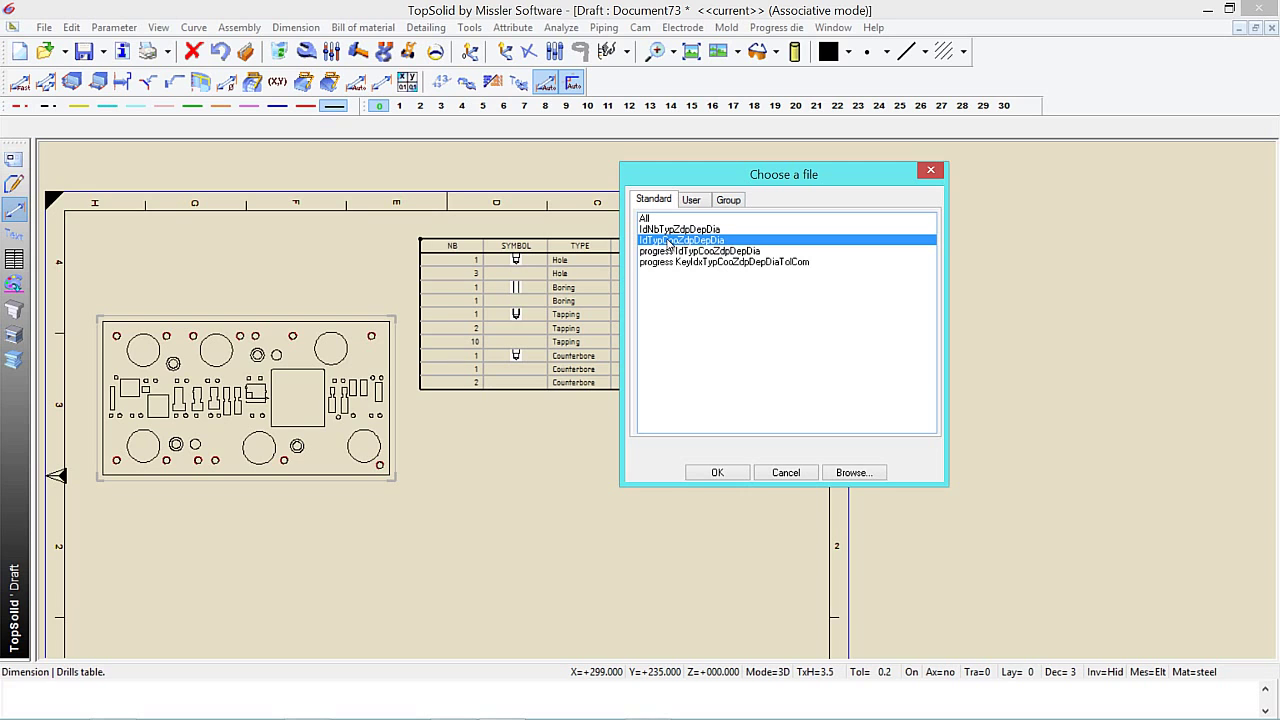
left_click(716, 473)
Step: Pick the plate view, take z from the 3D model, and set the origin at the central rectangle
scroll(625, 432, "down", 1)
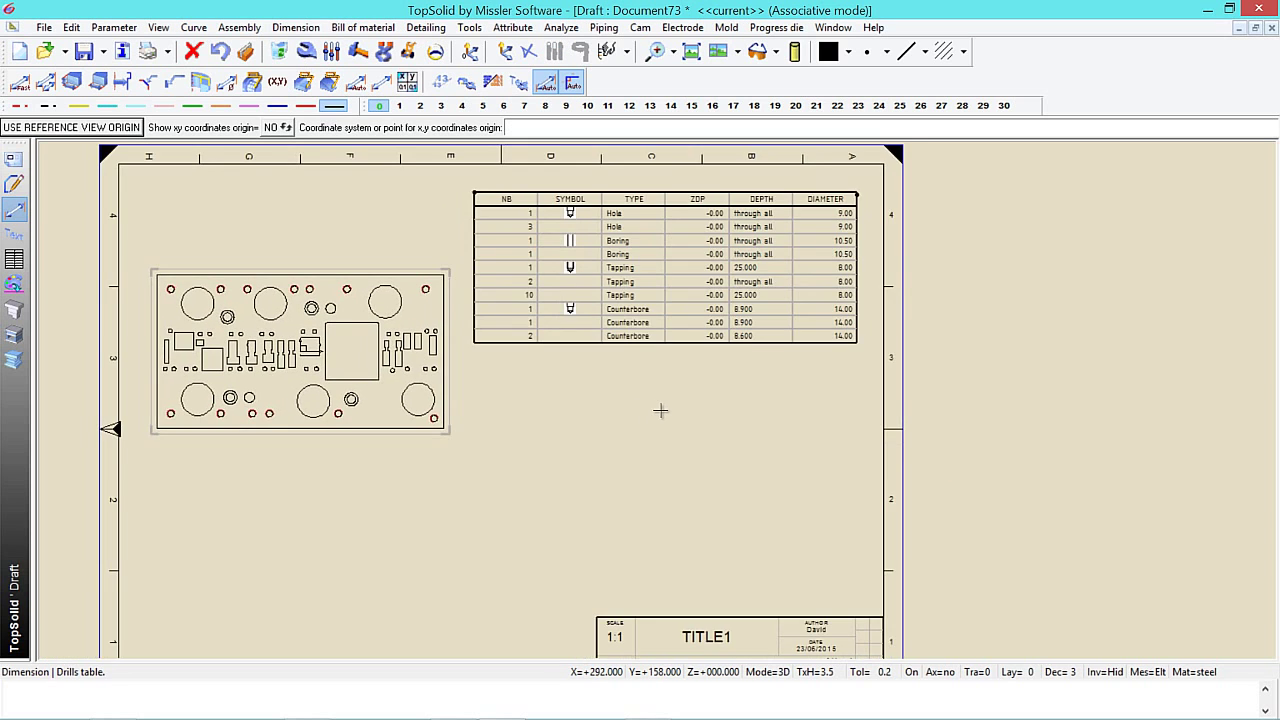
scroll(237, 306, "up", 2)
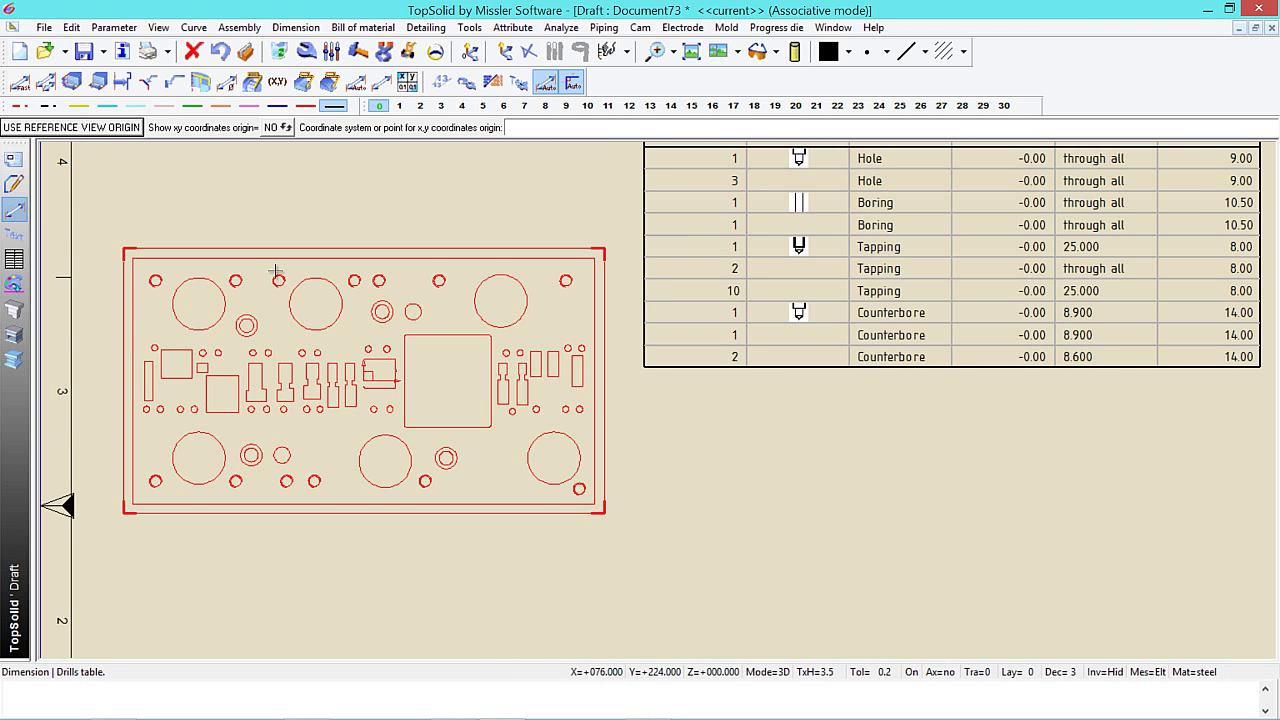
left_click(275, 272)
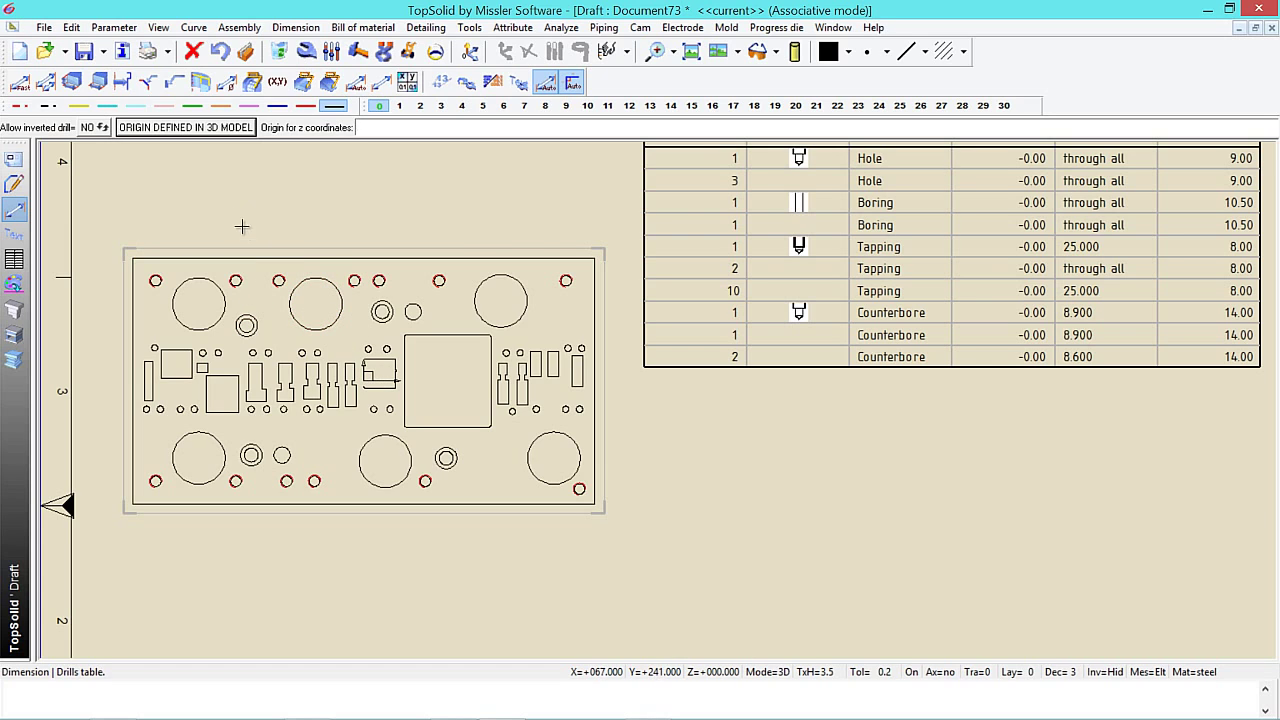
left_click(189, 129)
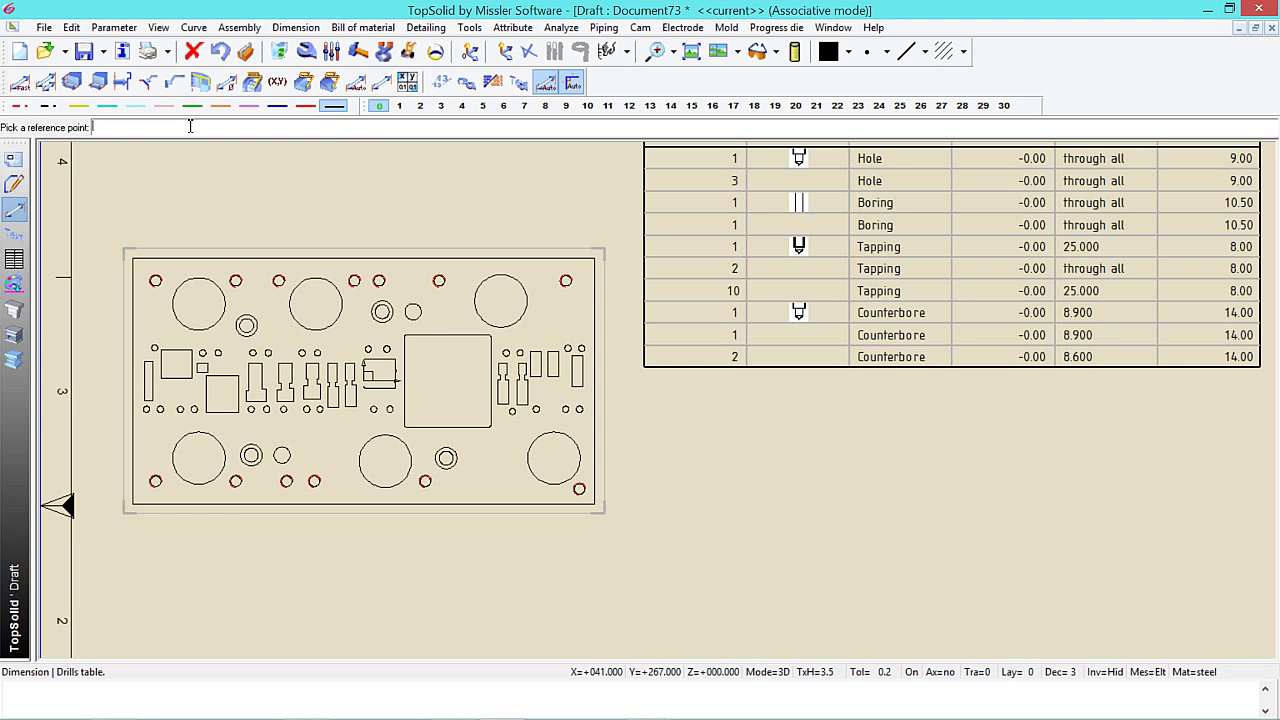
left_click(303, 284)
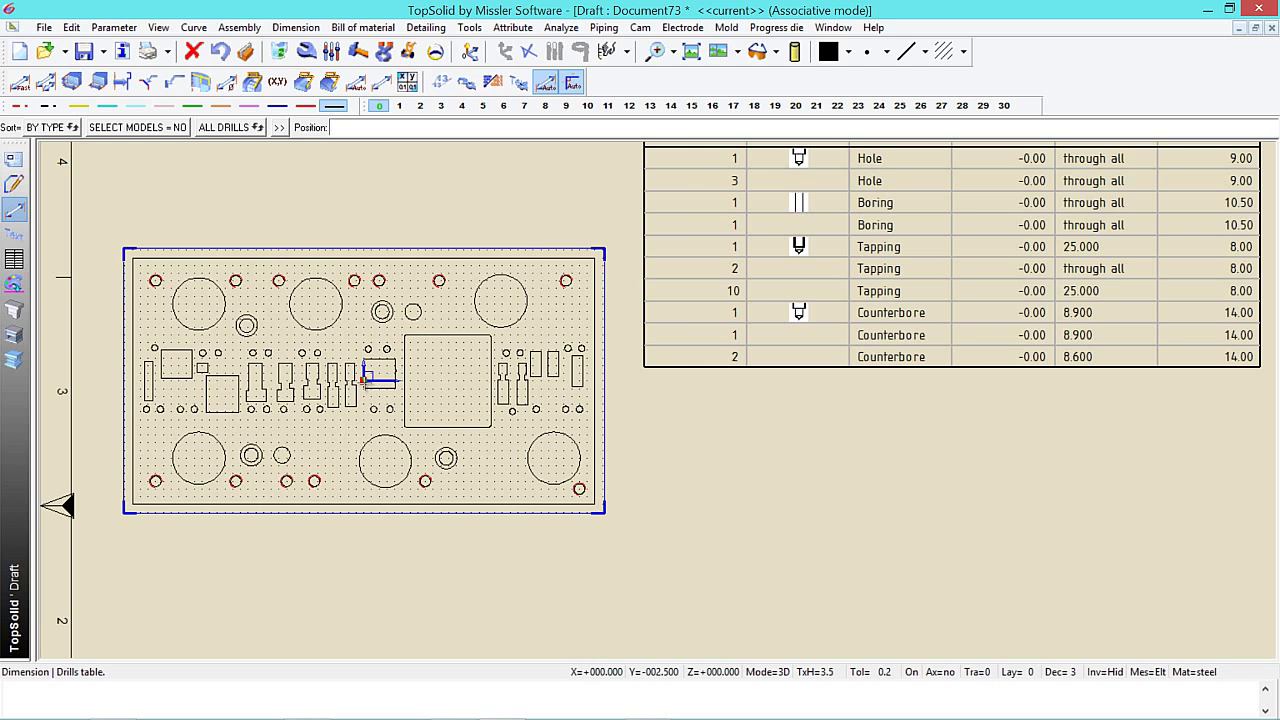
Step: Switch the coordinate table's Sort option between BY TYPE and BY DRILL, ending on BY DRILL
scroll(366, 381, "down", 1)
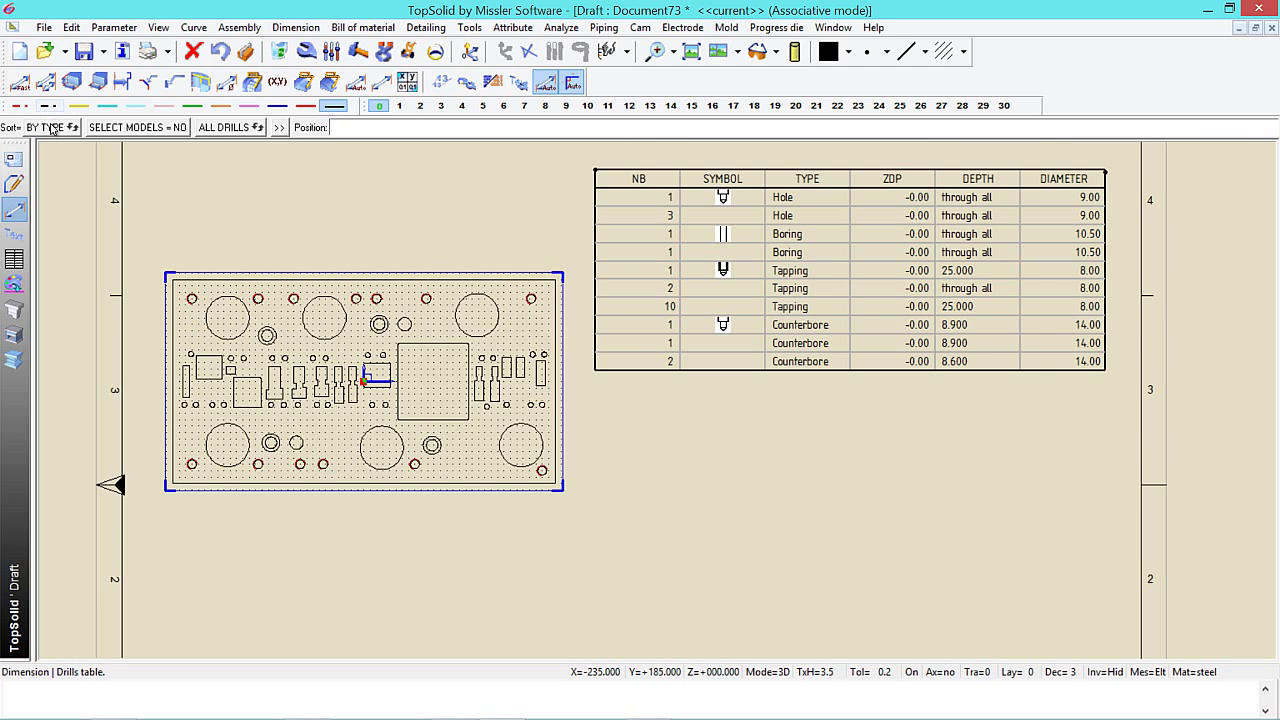
scroll(166, 194, "up", 1)
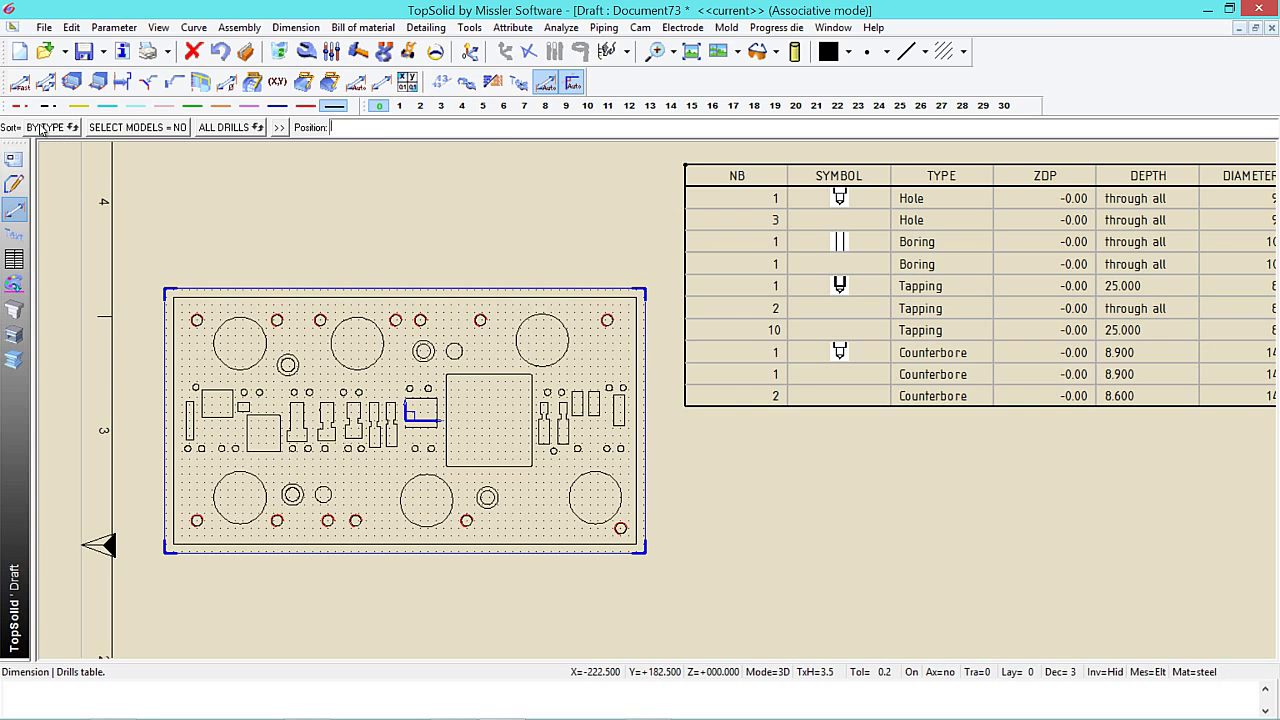
left_click(43, 128)
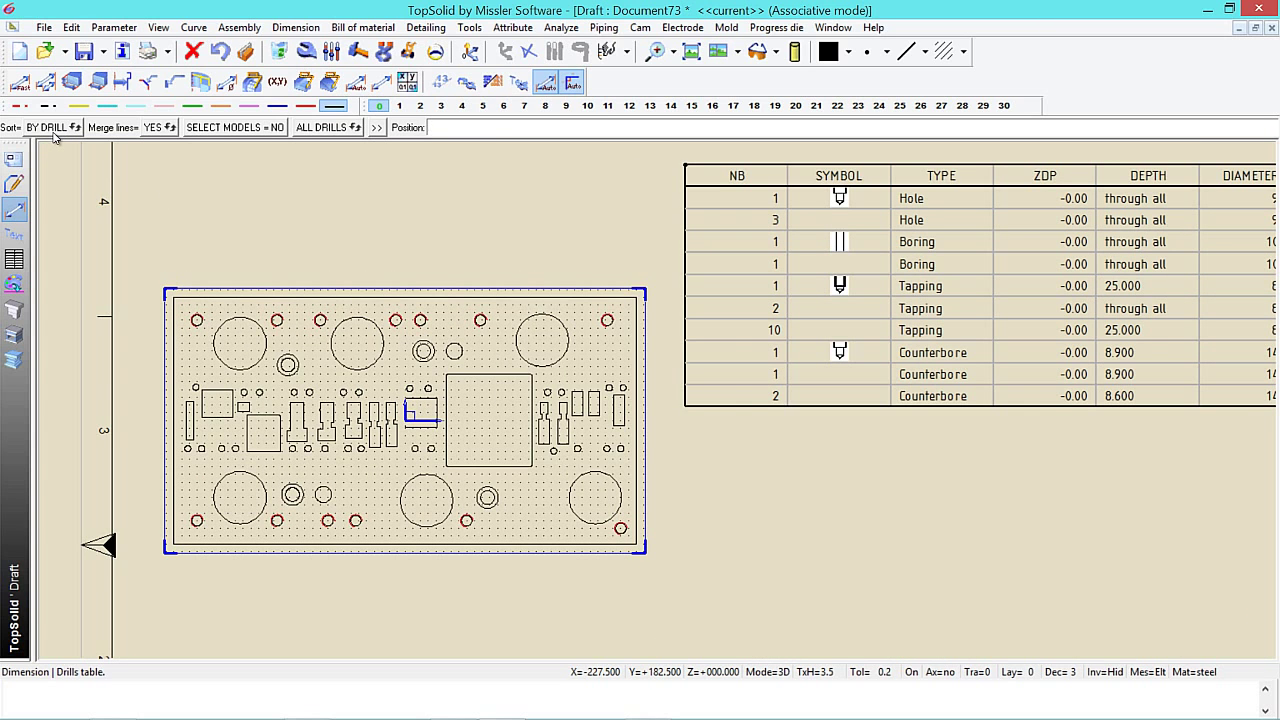
left_click(47, 130)
left_click(50, 130)
scroll(300, 310, "up", 1)
scroll(140, 300, "up", 1)
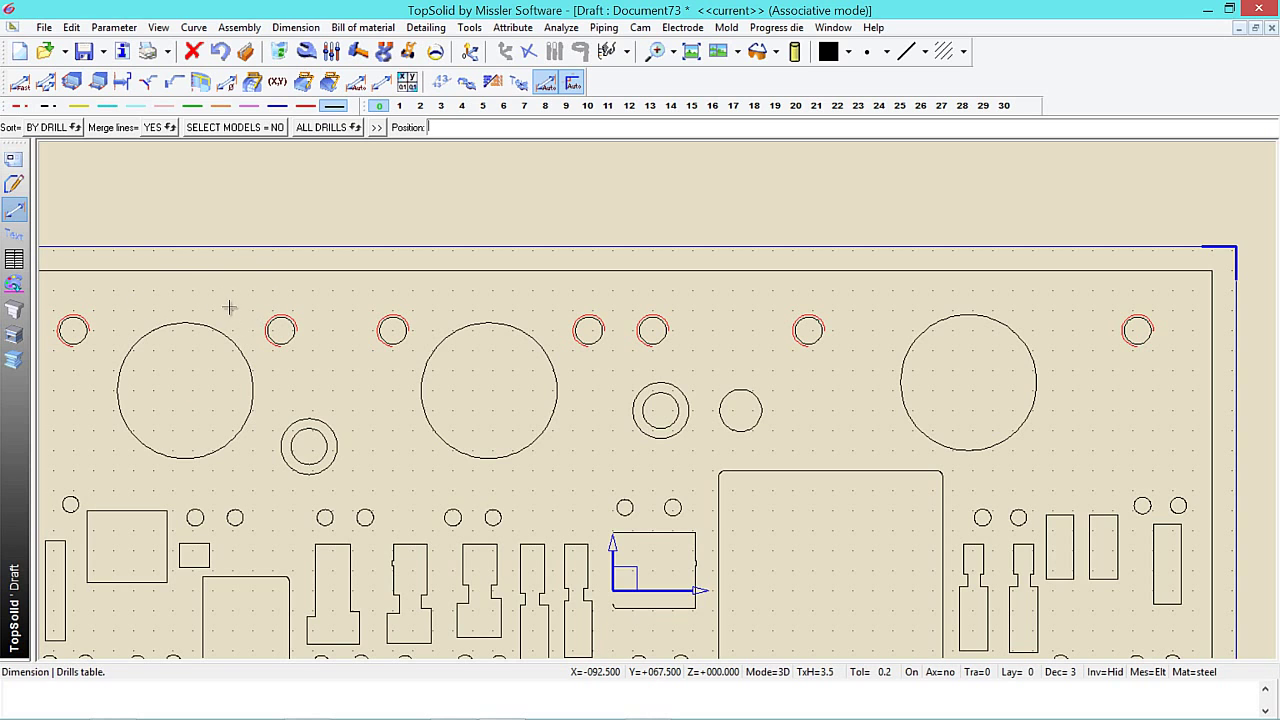
scroll(230, 288, "down", 1)
scroll(190, 250, "down", 1)
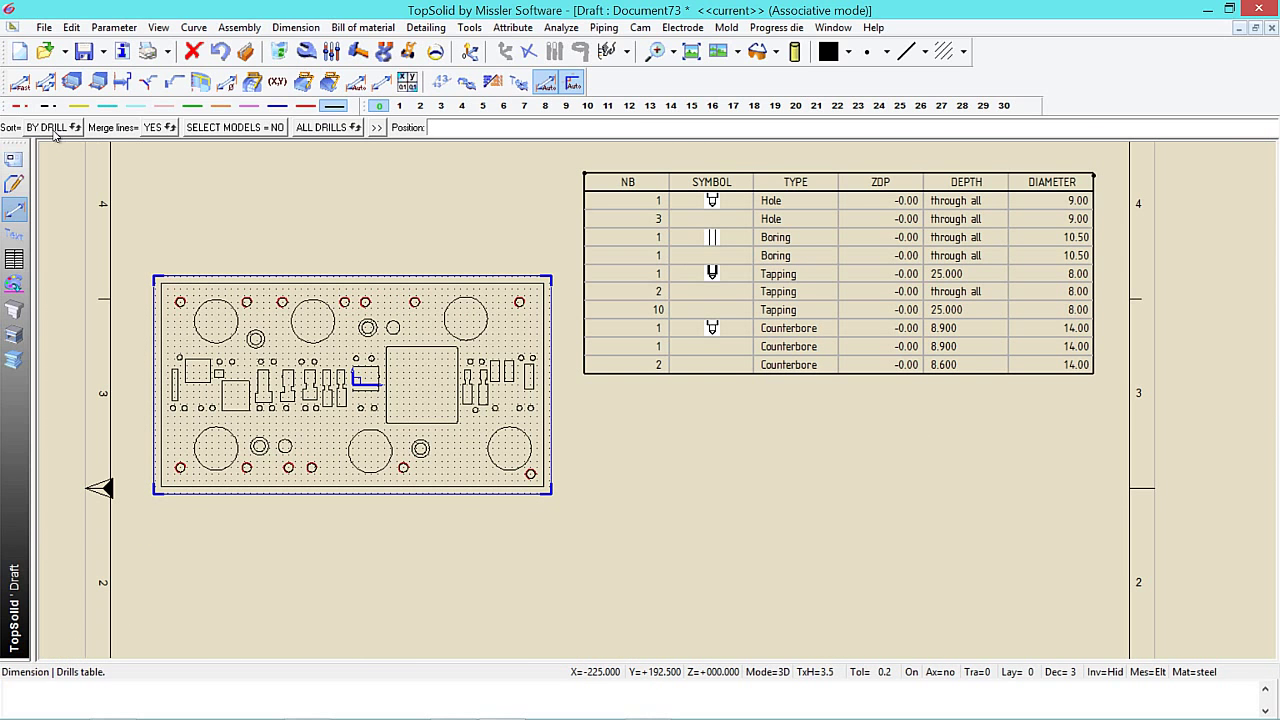
left_click(74, 128)
scroll(300, 302, "up", 1)
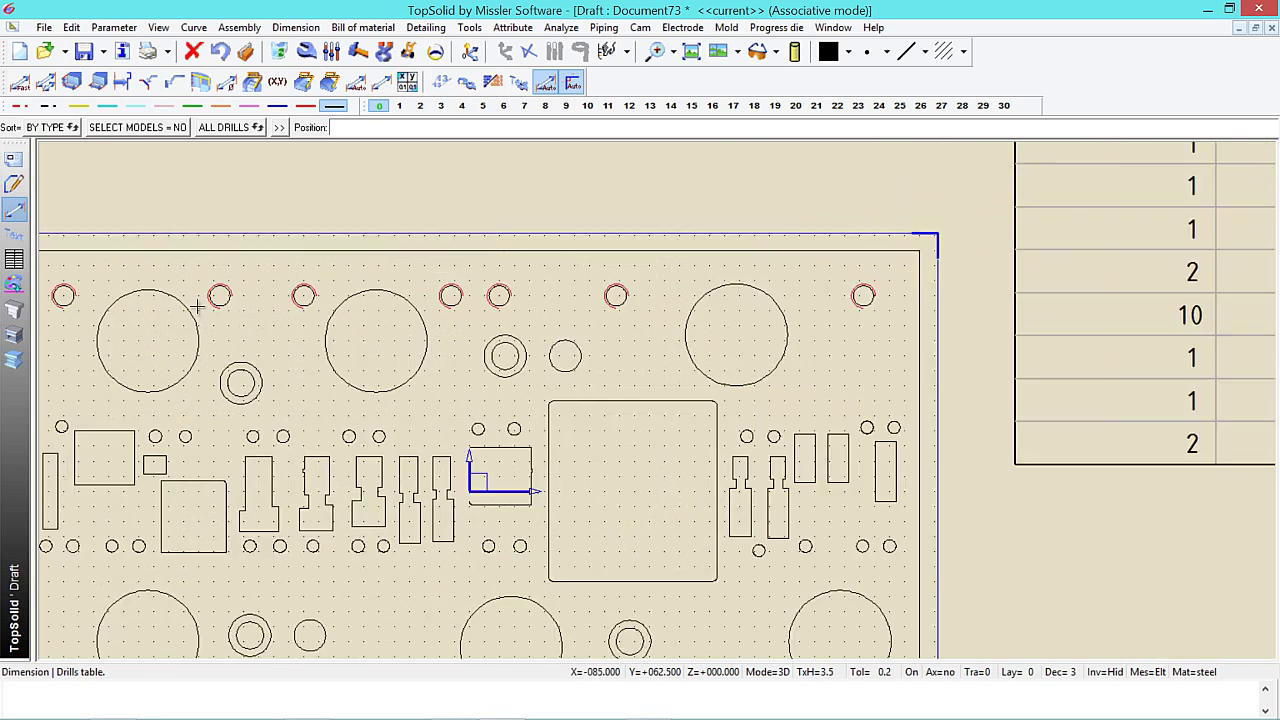
scroll(91, 268, "up", 1)
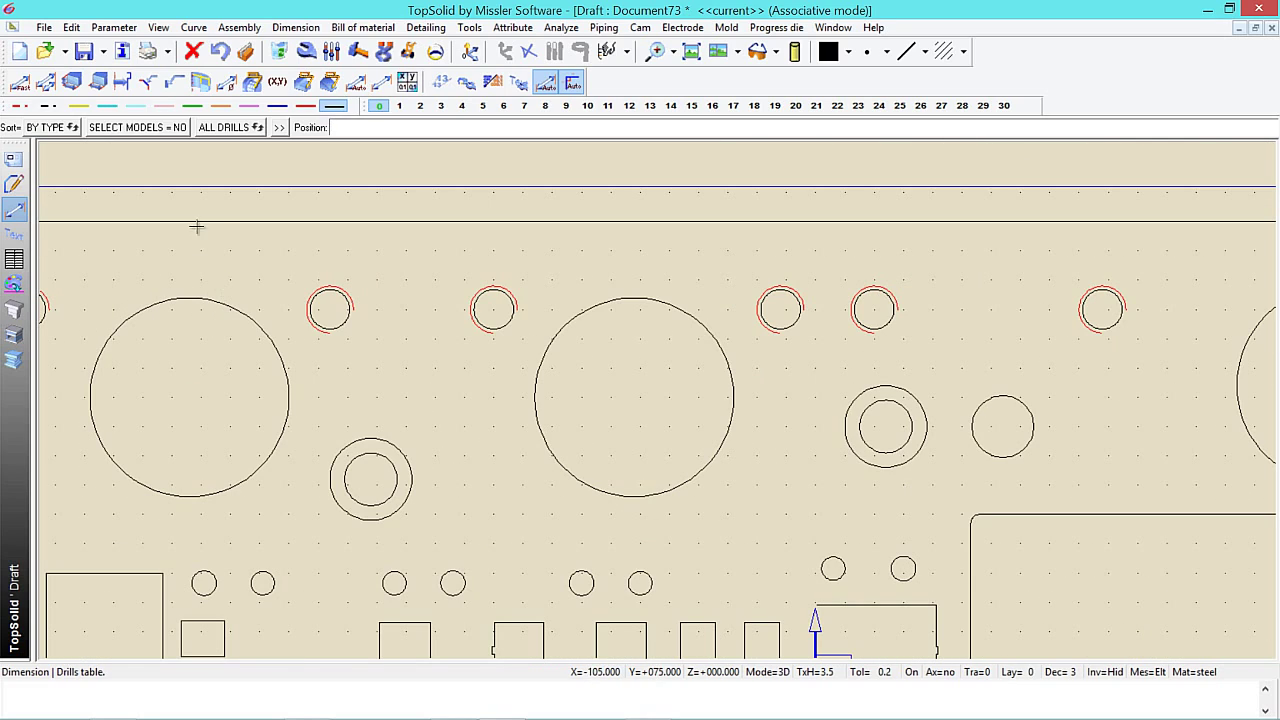
scroll(237, 252, "down", 1)
scroll(237, 250, "down", 1)
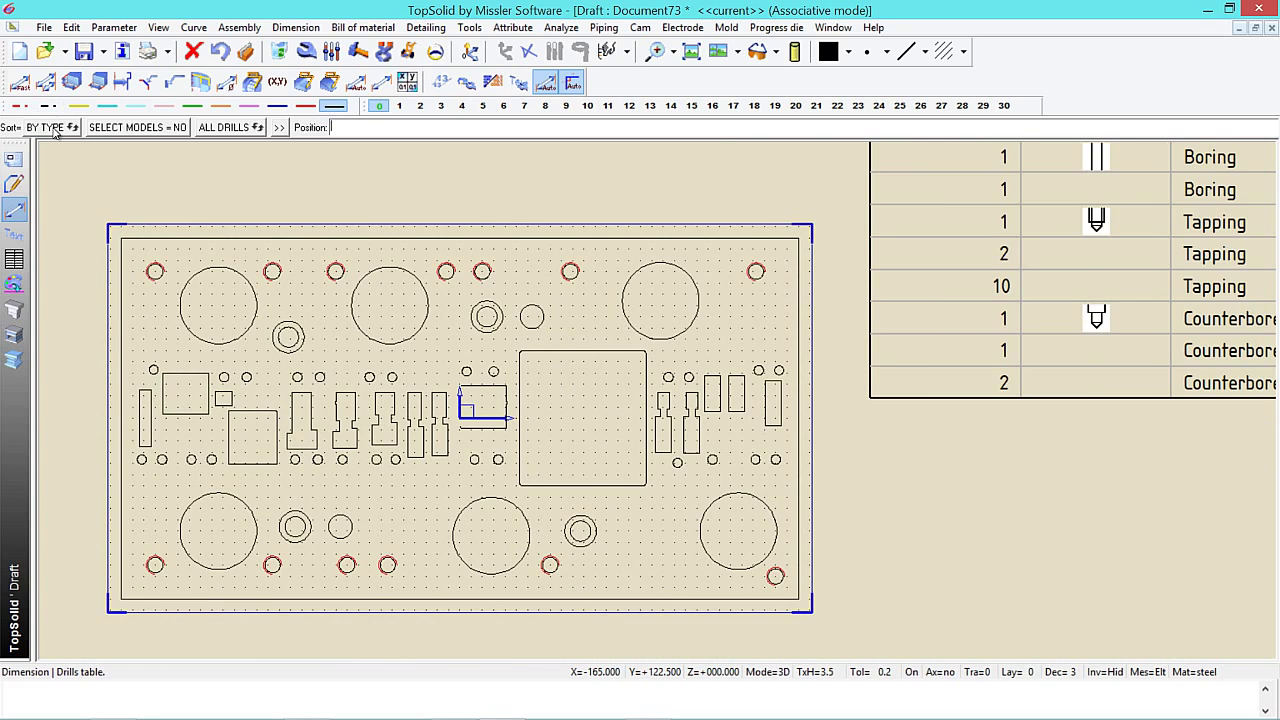
left_click(57, 128)
scroll(130, 172, "down", 1)
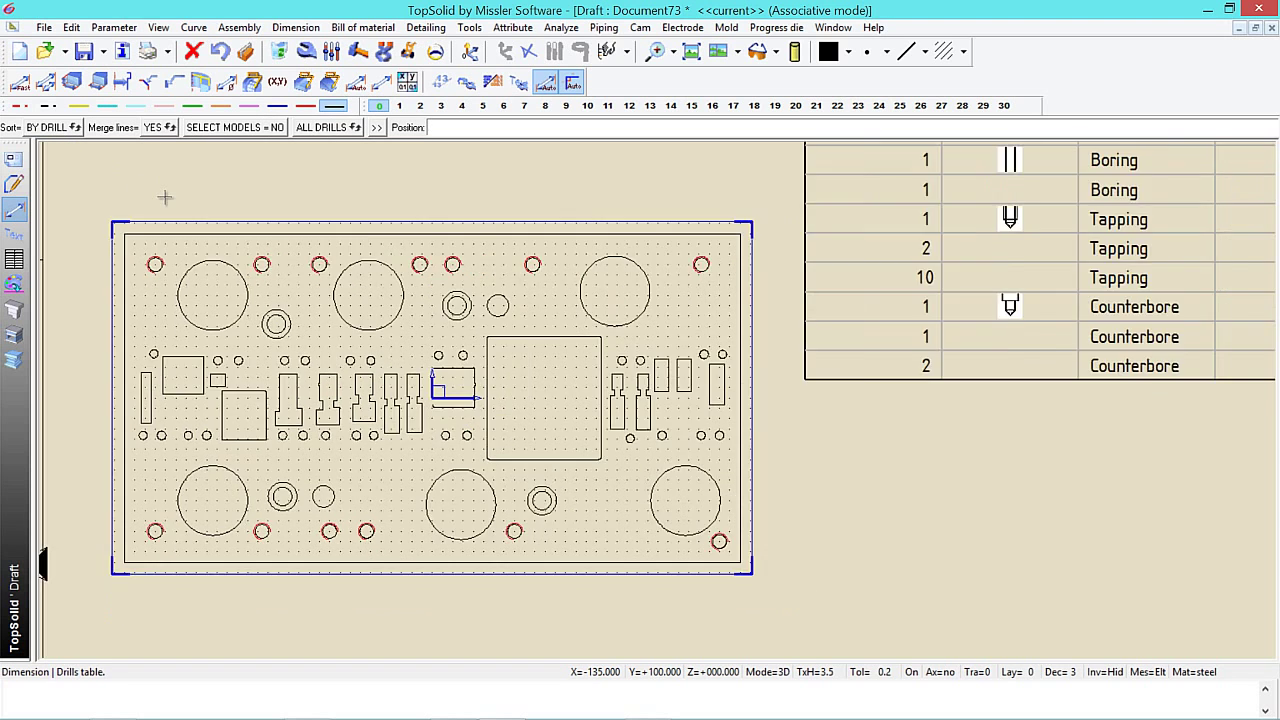
Step: Replace the Default key RK with H in Drill templates, then reopen to confirm it
left_click(237, 128)
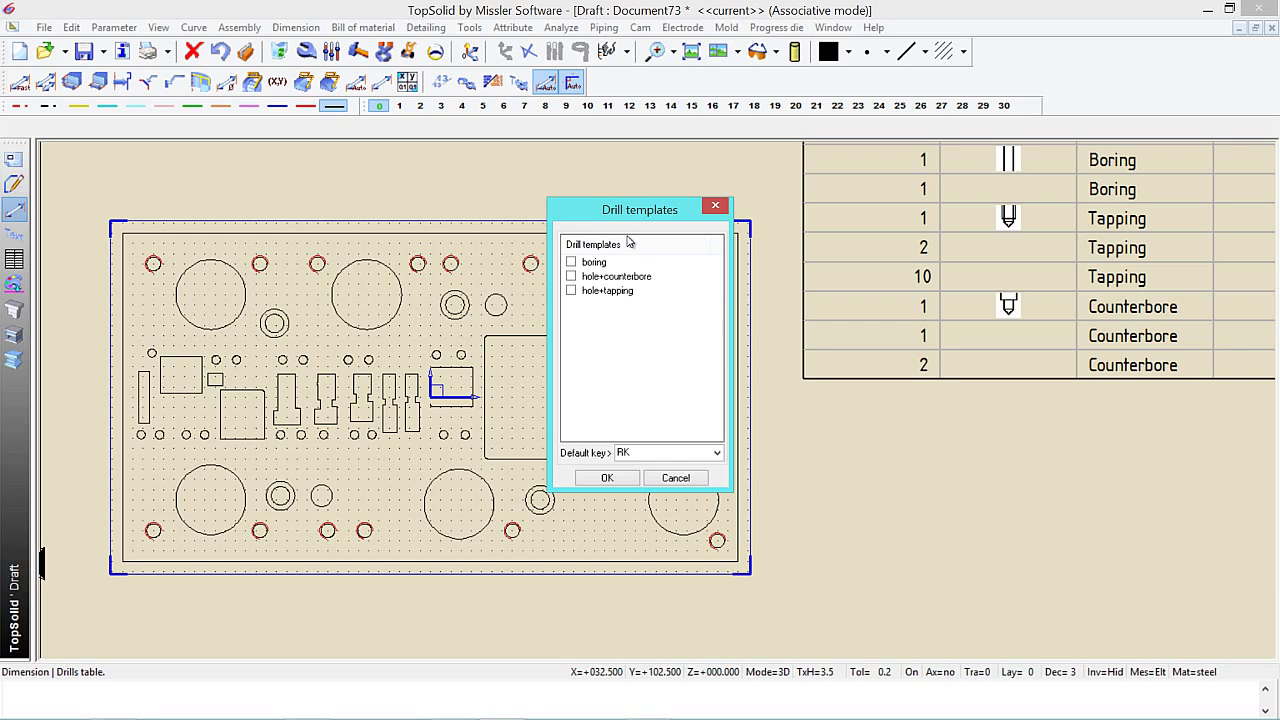
left_click_drag(617, 216, 526, 170)
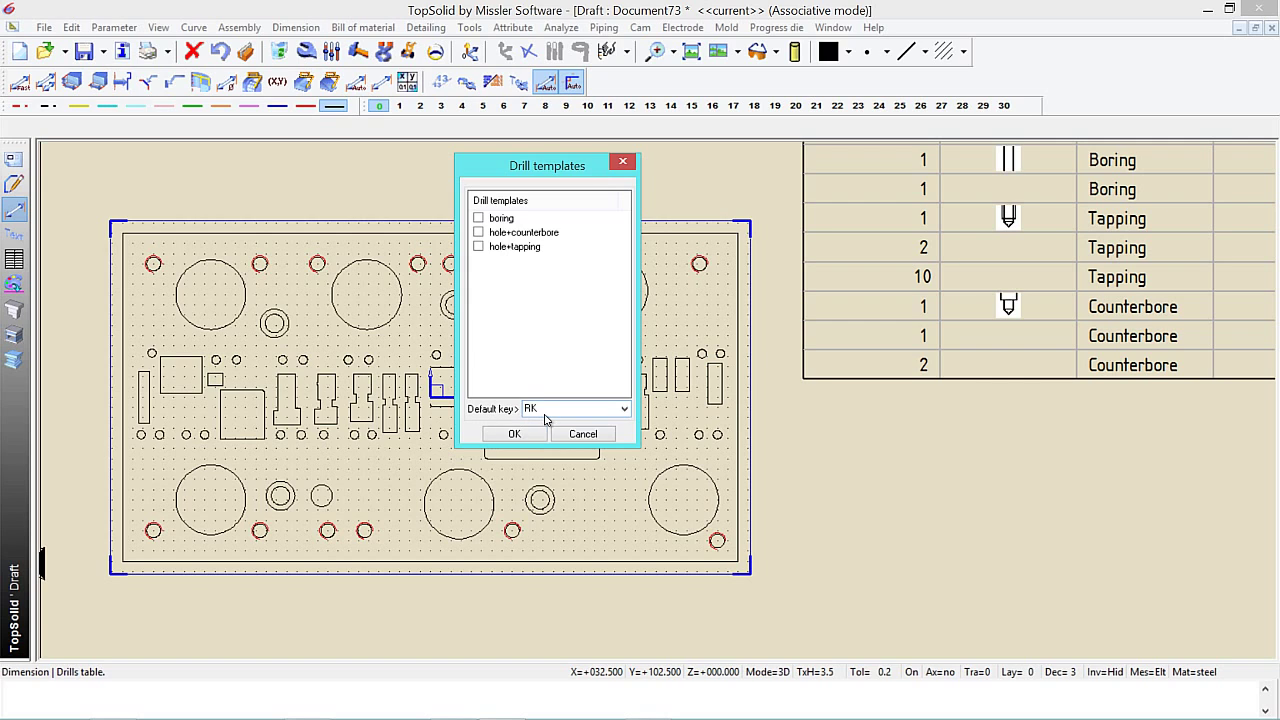
left_click(546, 419)
type("H")
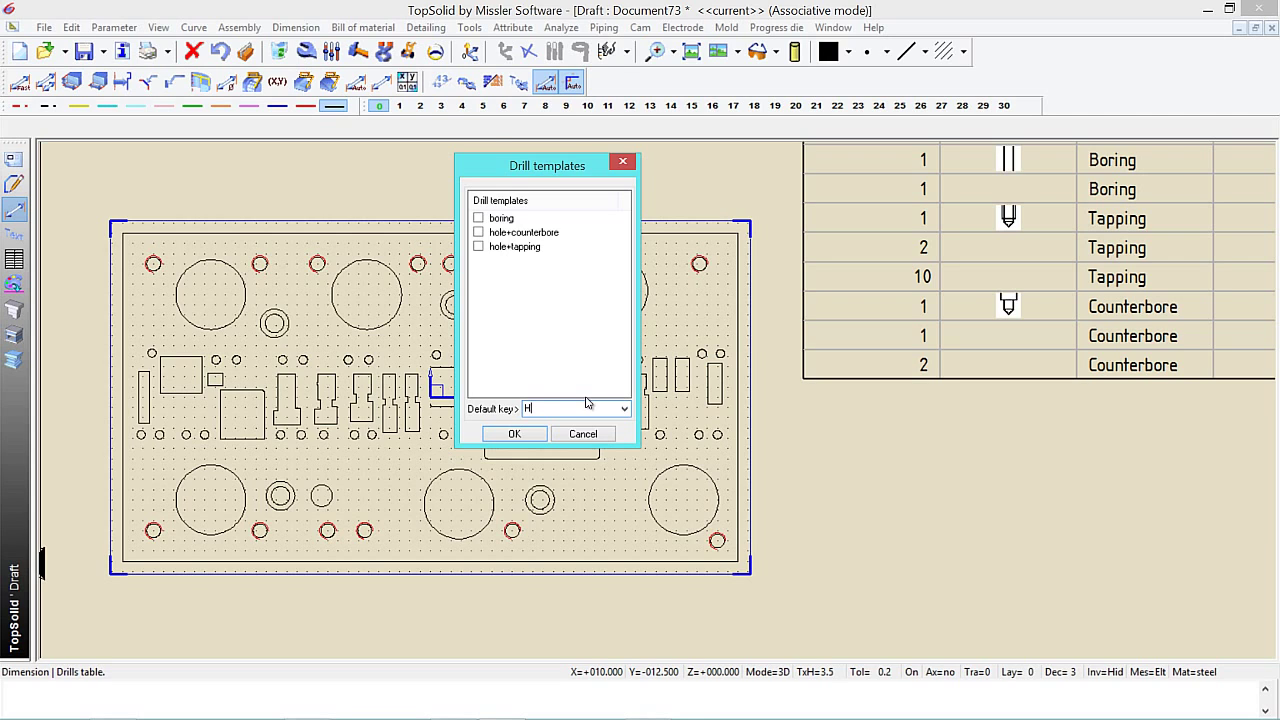
key("Tab")
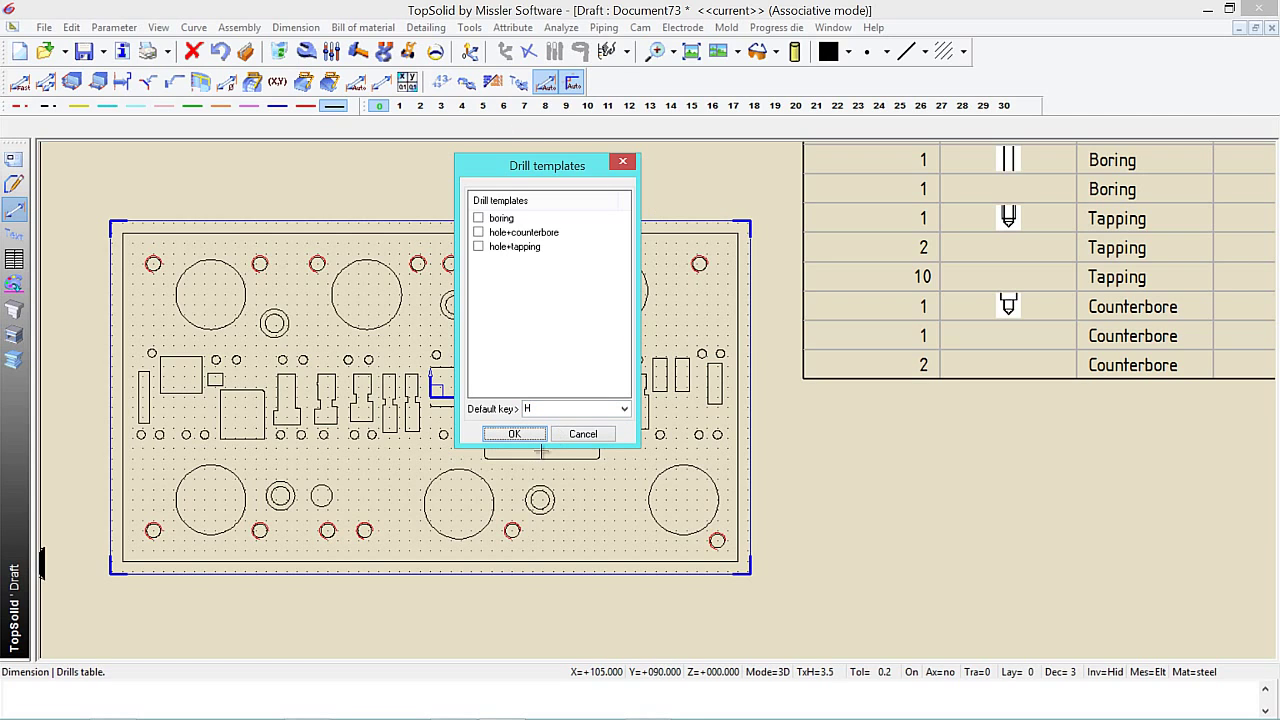
left_click(521, 433)
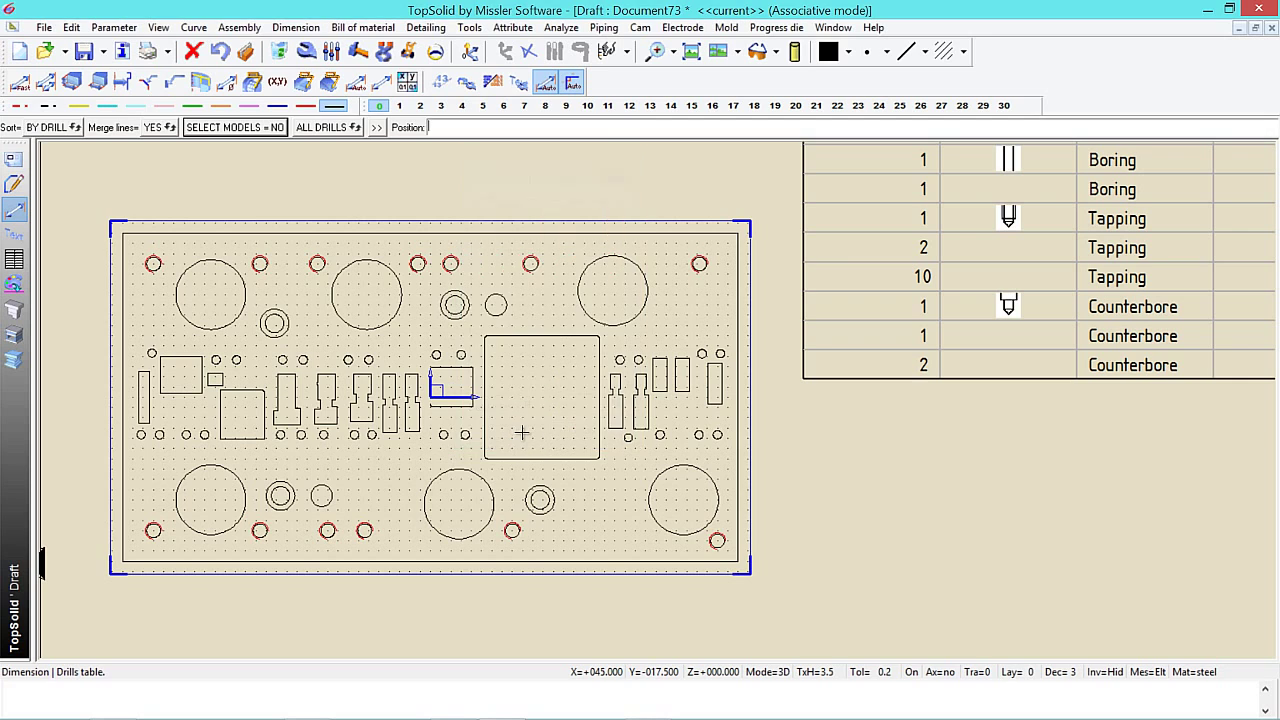
left_click(264, 128)
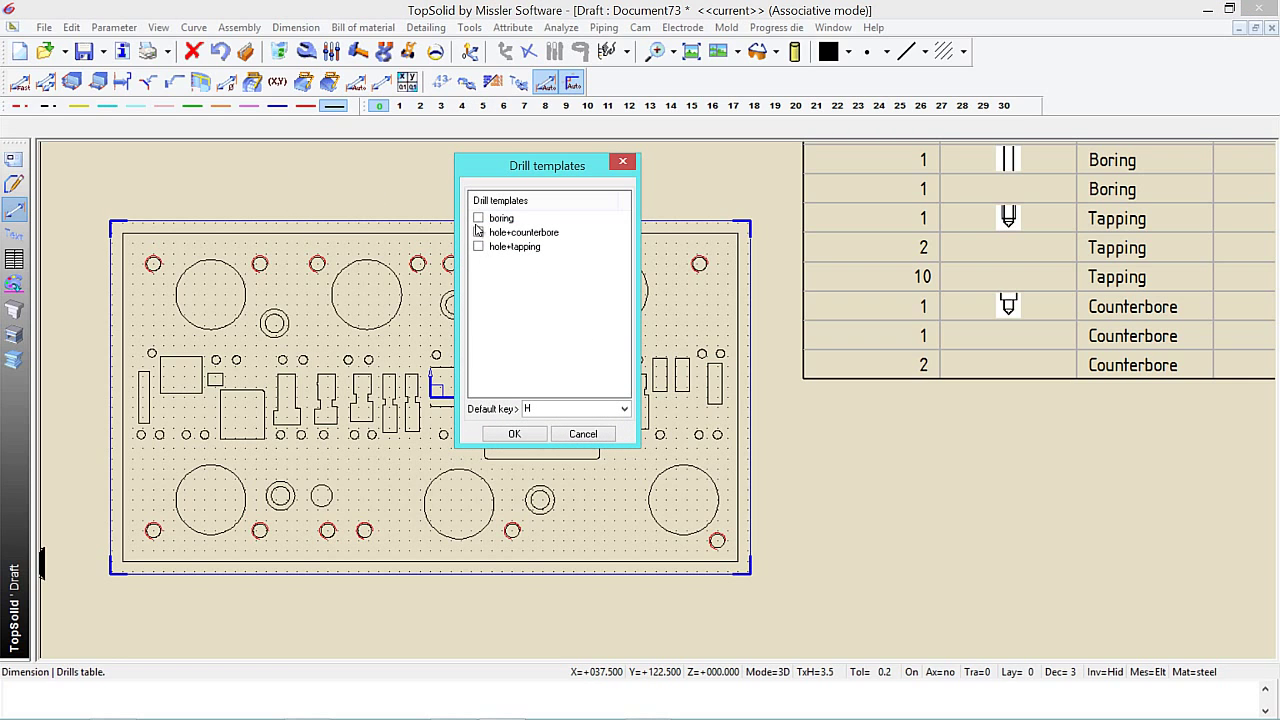
left_click(514, 435)
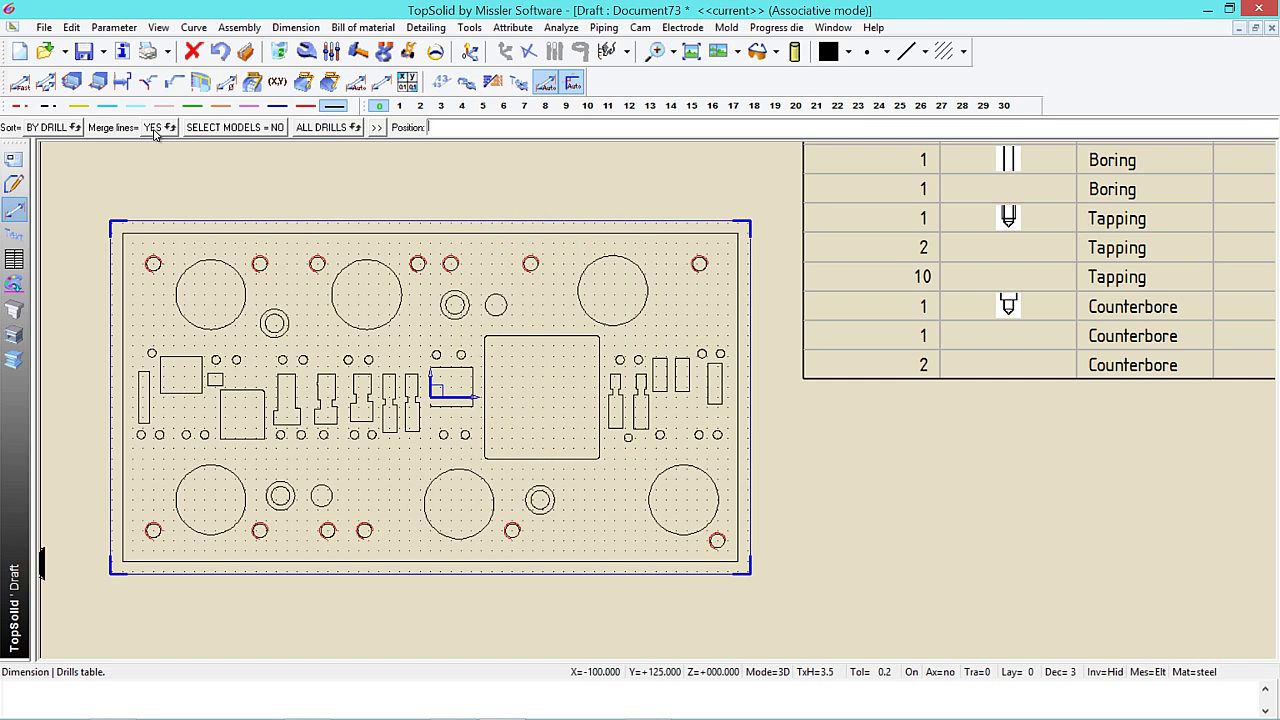
Step: Pick two alignment points below the summary table to generate the RK1–RK19 coordinate table
scroll(470, 325, "down", 1)
scroll(470, 325, "down", 2)
scroll(470, 325, "down", 1)
scroll(470, 325, "down", 1)
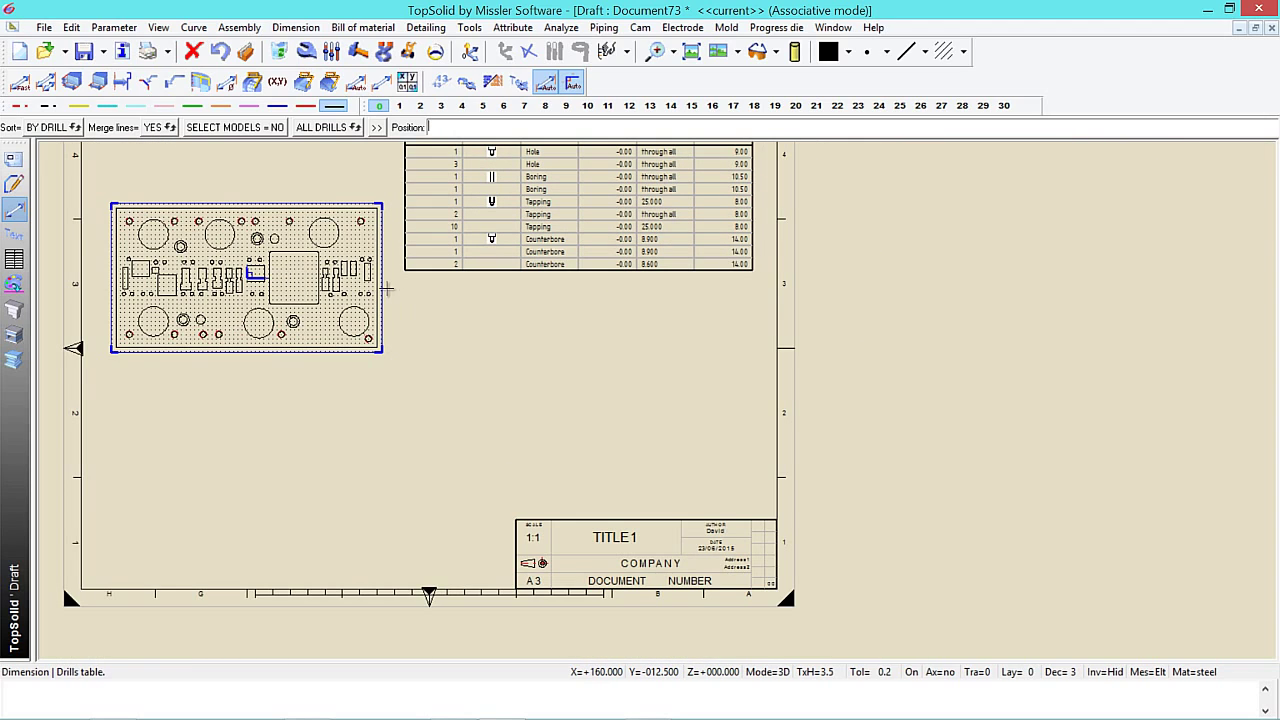
left_click(403, 289)
scroll(529, 318, "down", 1)
scroll(529, 318, "down", 1)
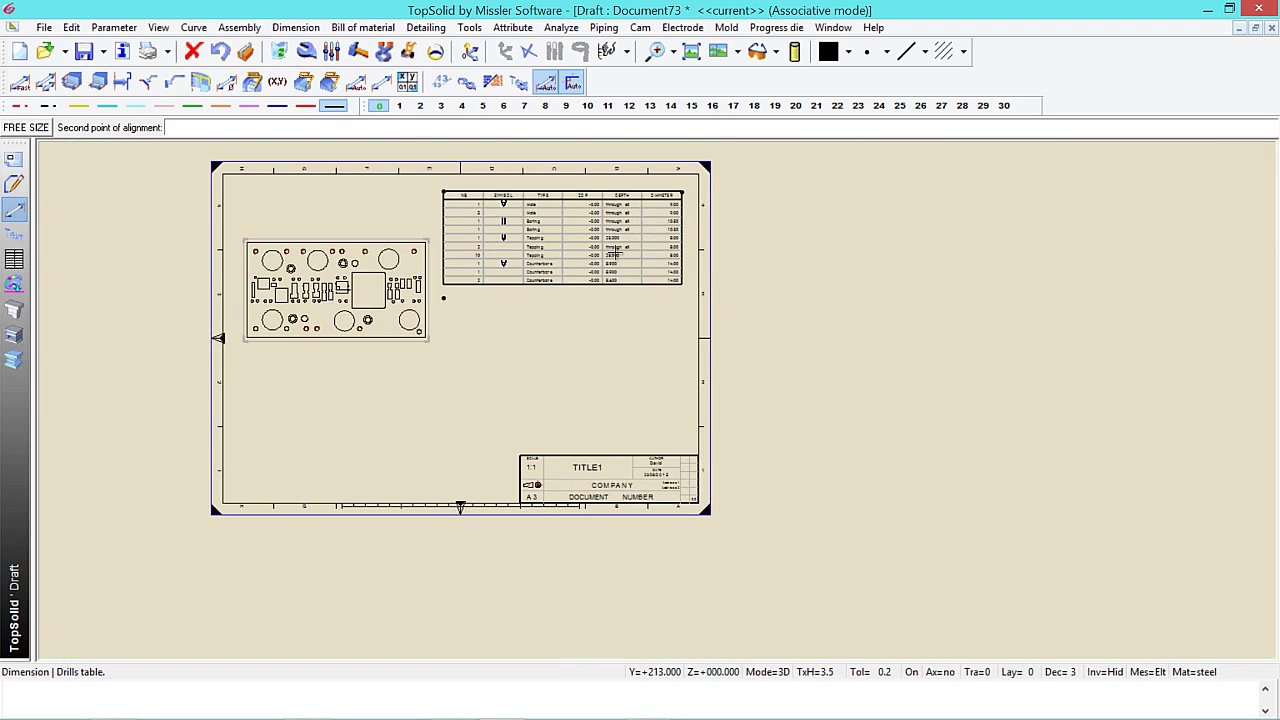
scroll(613, 255, "up", 1)
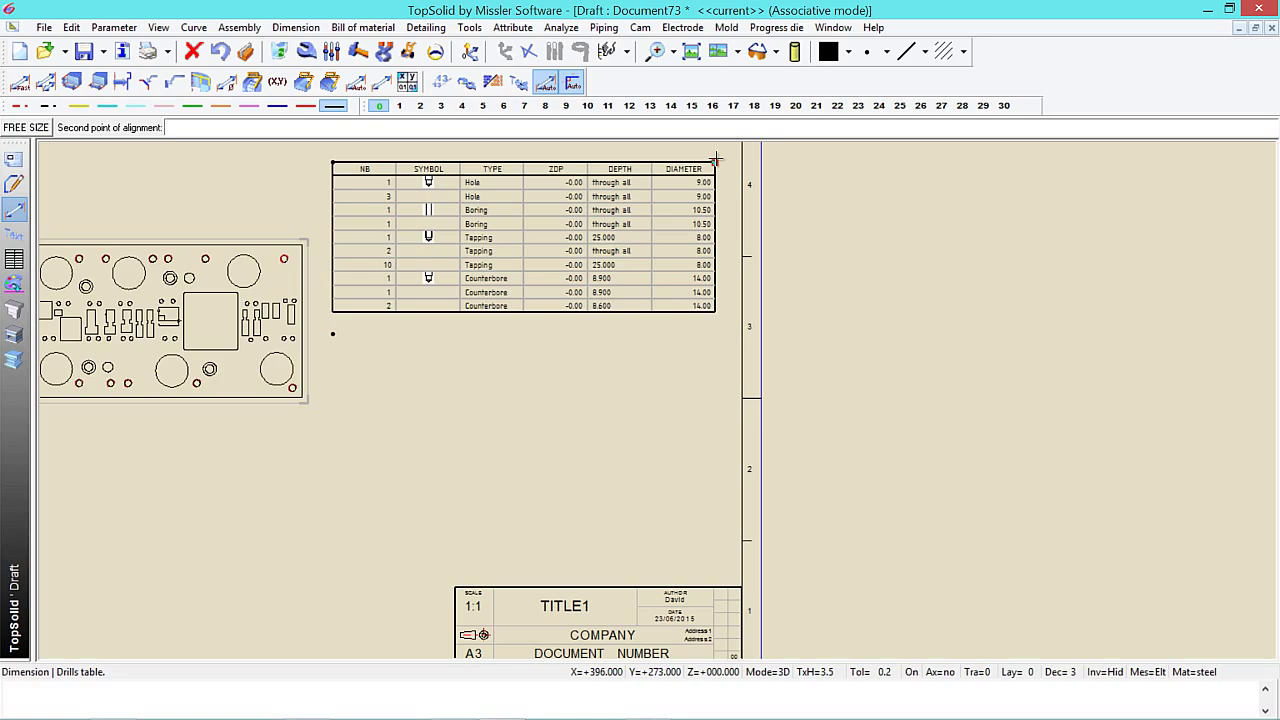
left_click(716, 158)
scroll(529, 343, "up", 1)
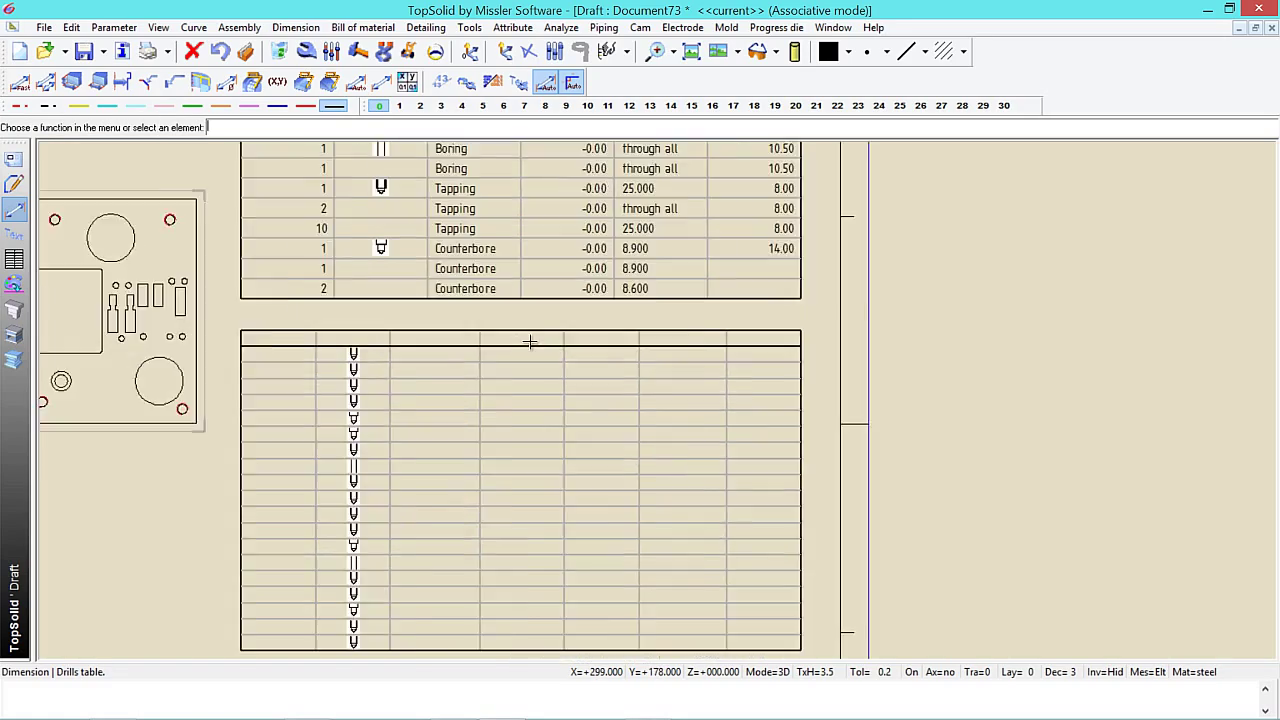
scroll(429, 217, "up", 1)
scroll(214, 257, "up", 1)
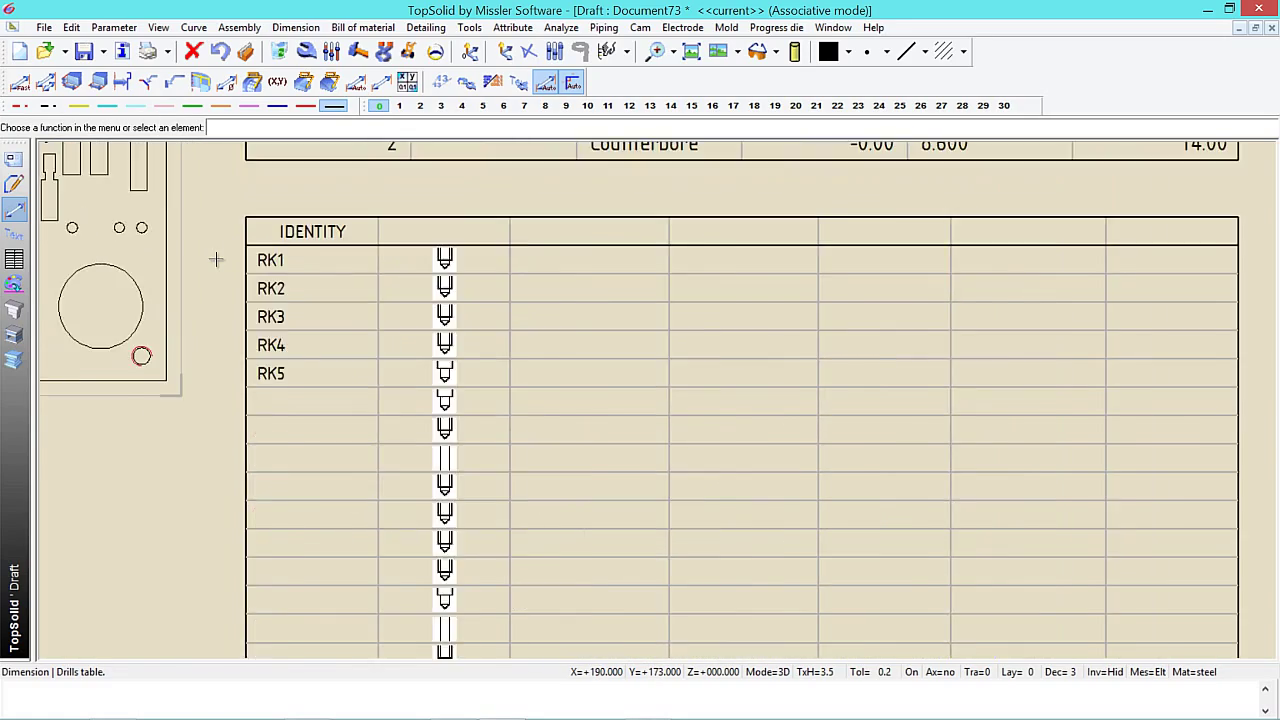
scroll(257, 263, "up", 1)
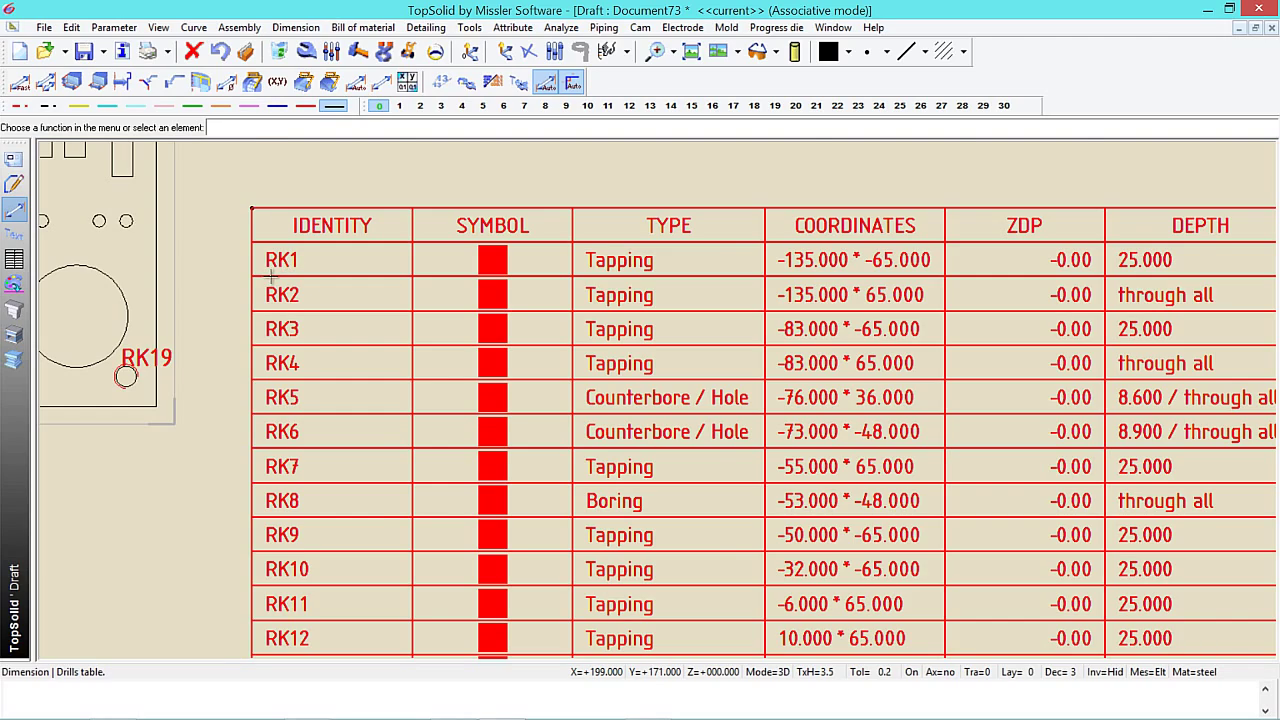
scroll(272, 280, "down", 1)
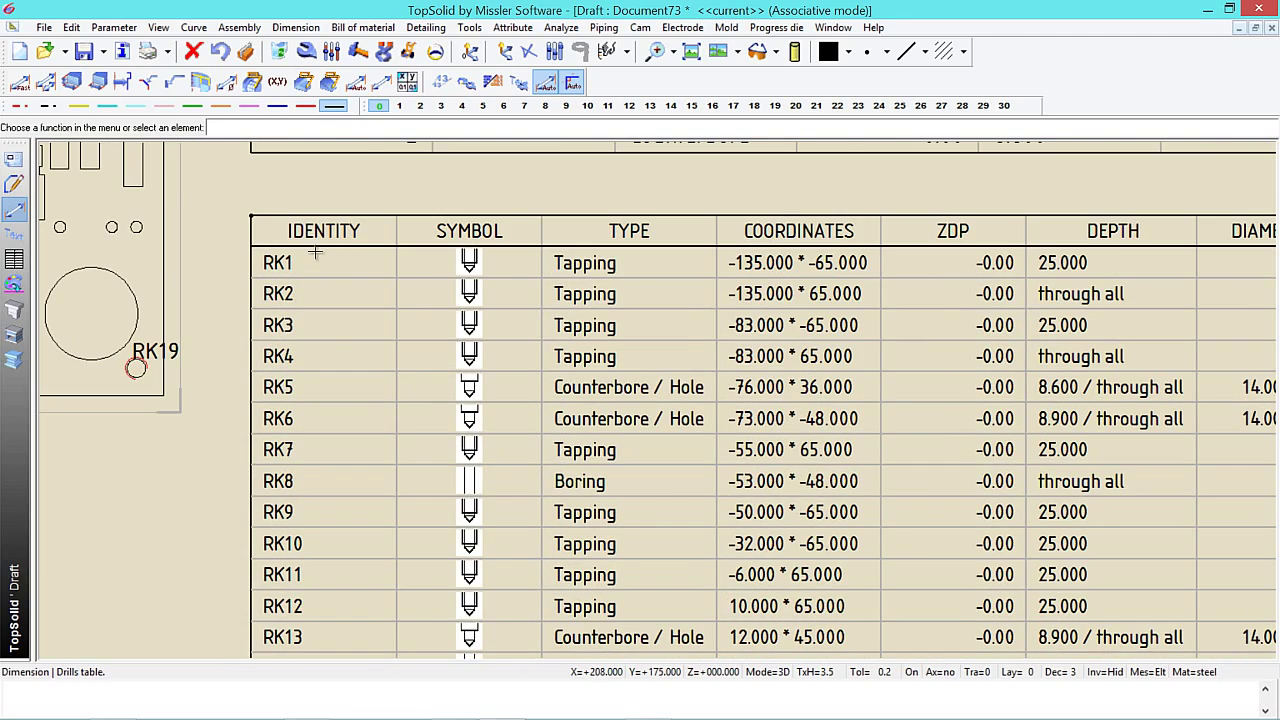
scroll(630, 316, "up", 1)
scroll(657, 313, "down", 1)
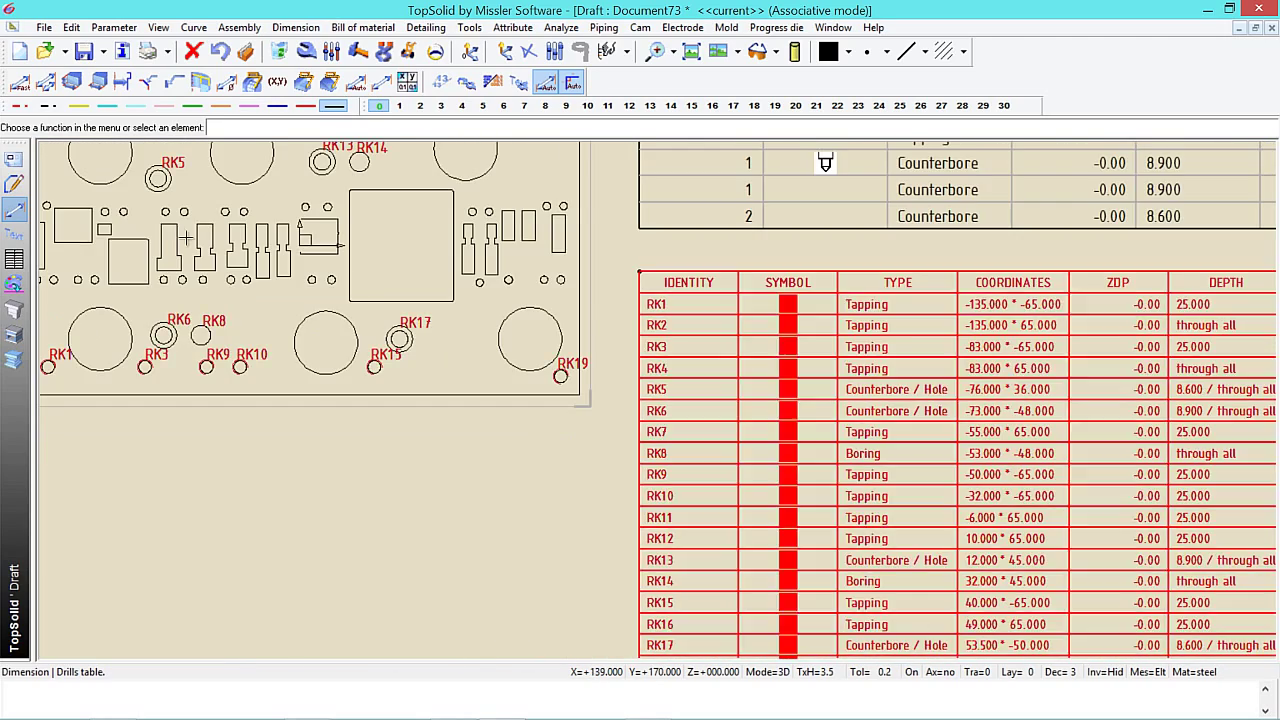
scroll(500, 380, "down", 1)
scroll(396, 441, "up", 1)
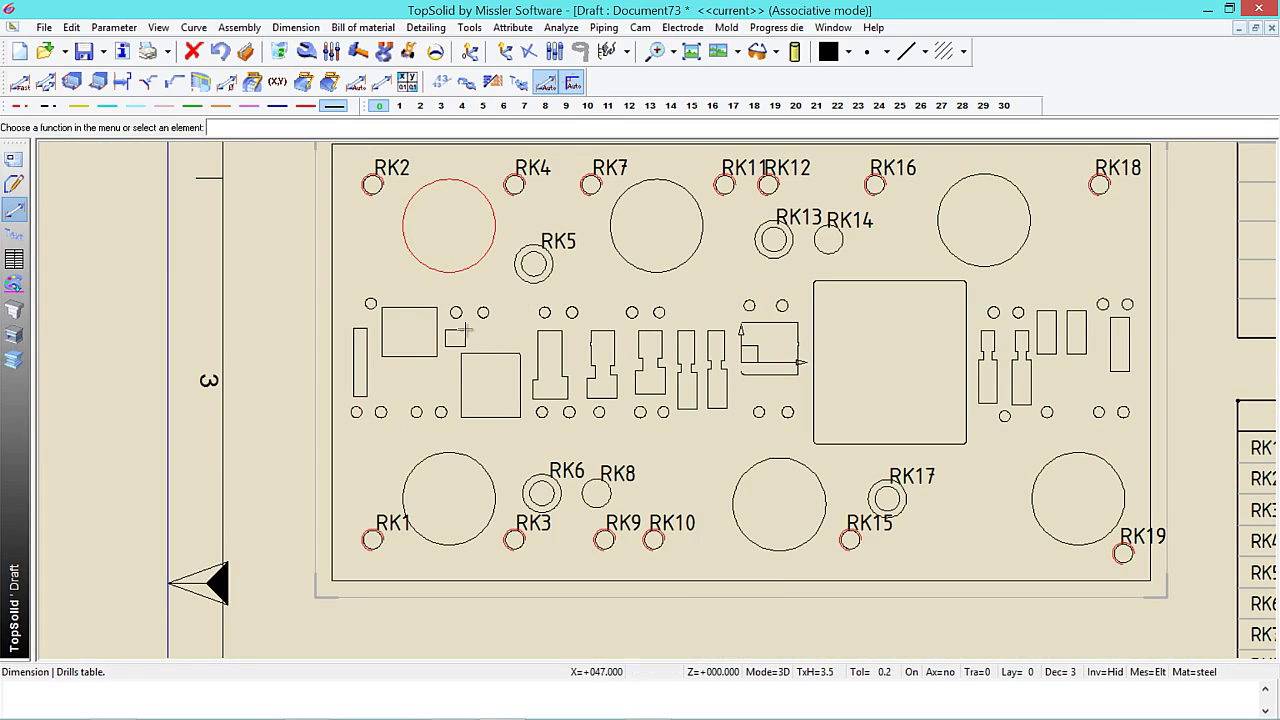
scroll(385, 227, "down", 1)
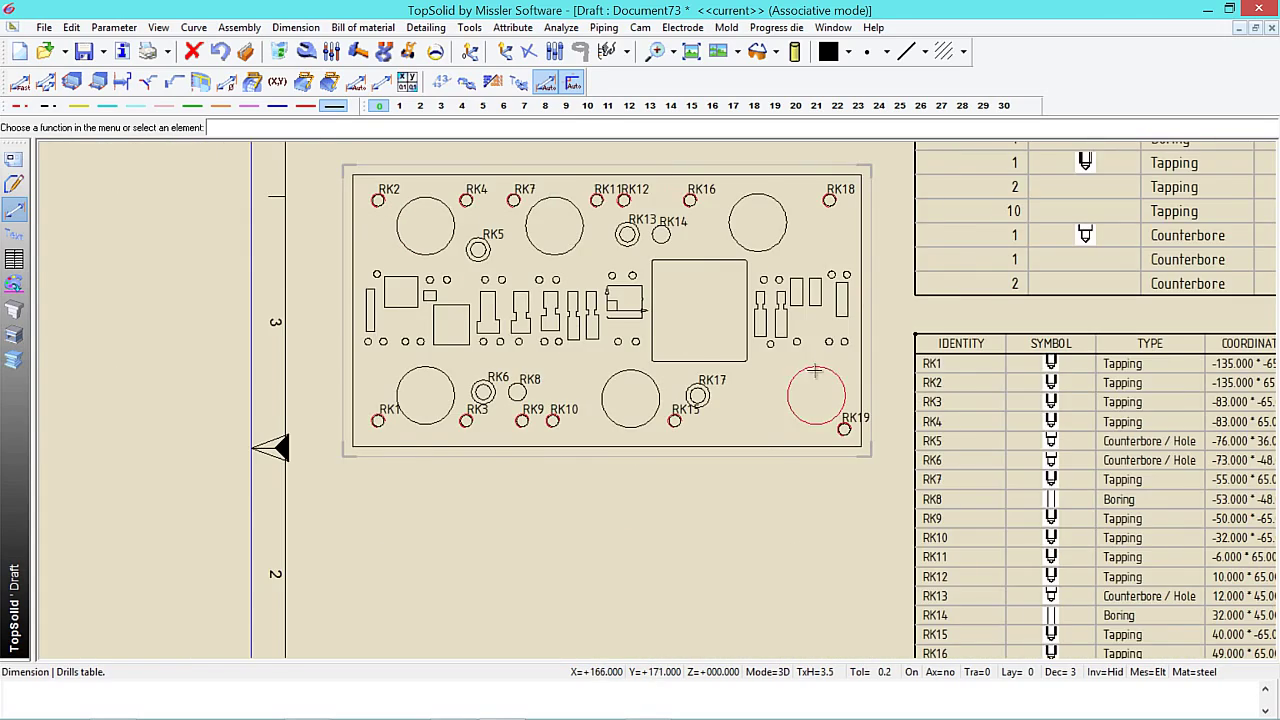
Step: Pan to the coordinate table preview and fix it beneath the drill summary table
middle_click_drag(1242, 333, 920, 262)
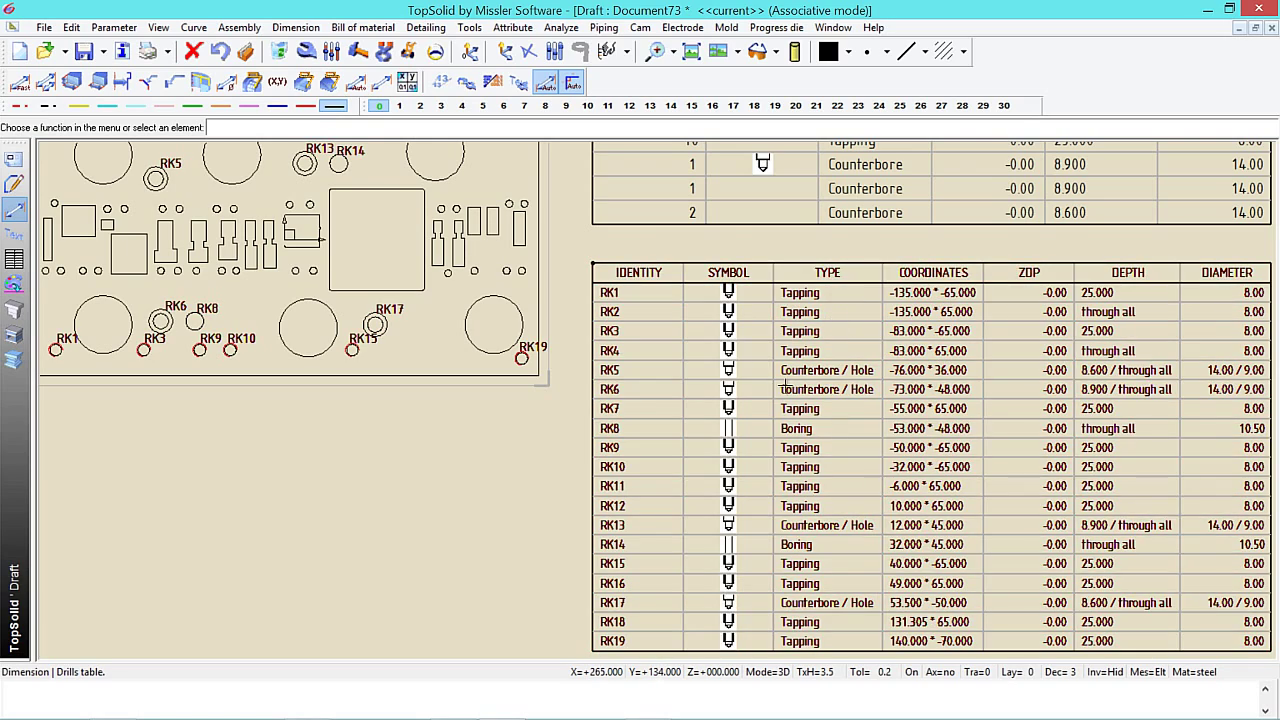
middle_click_drag(784, 385, 679, 286)
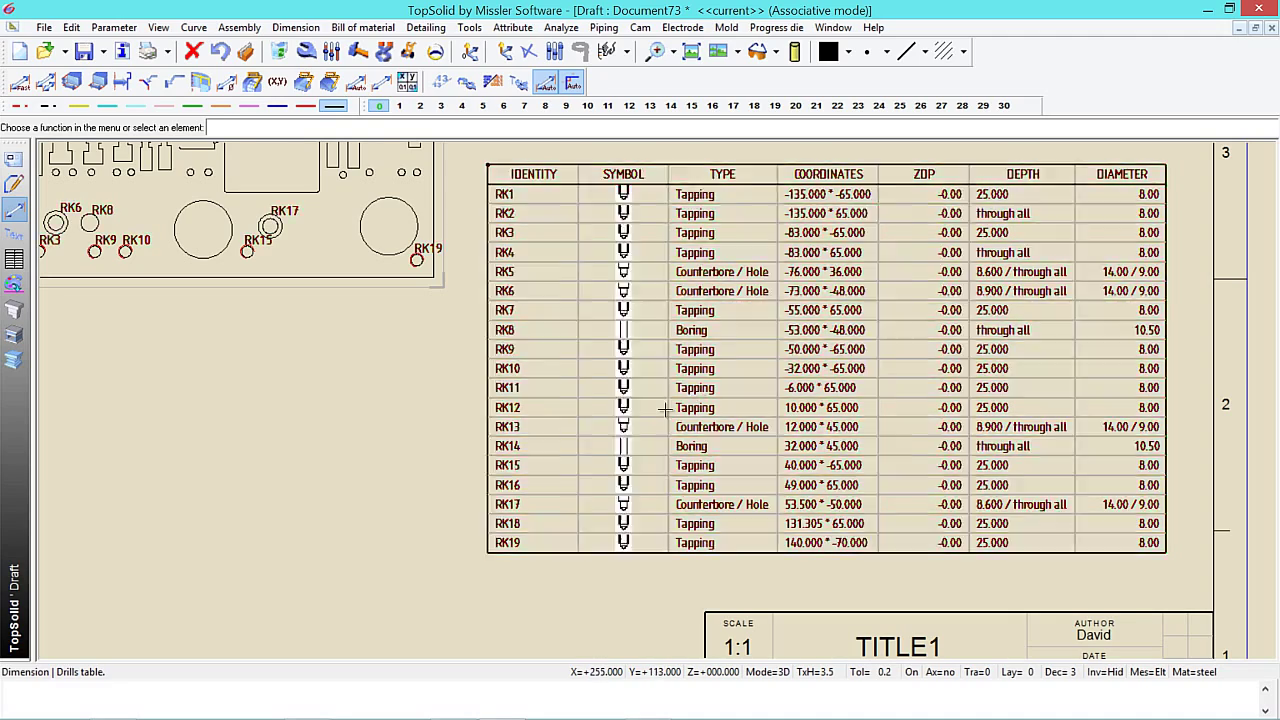
scroll(663, 408, "up", 1)
scroll(586, 366, "up", 1)
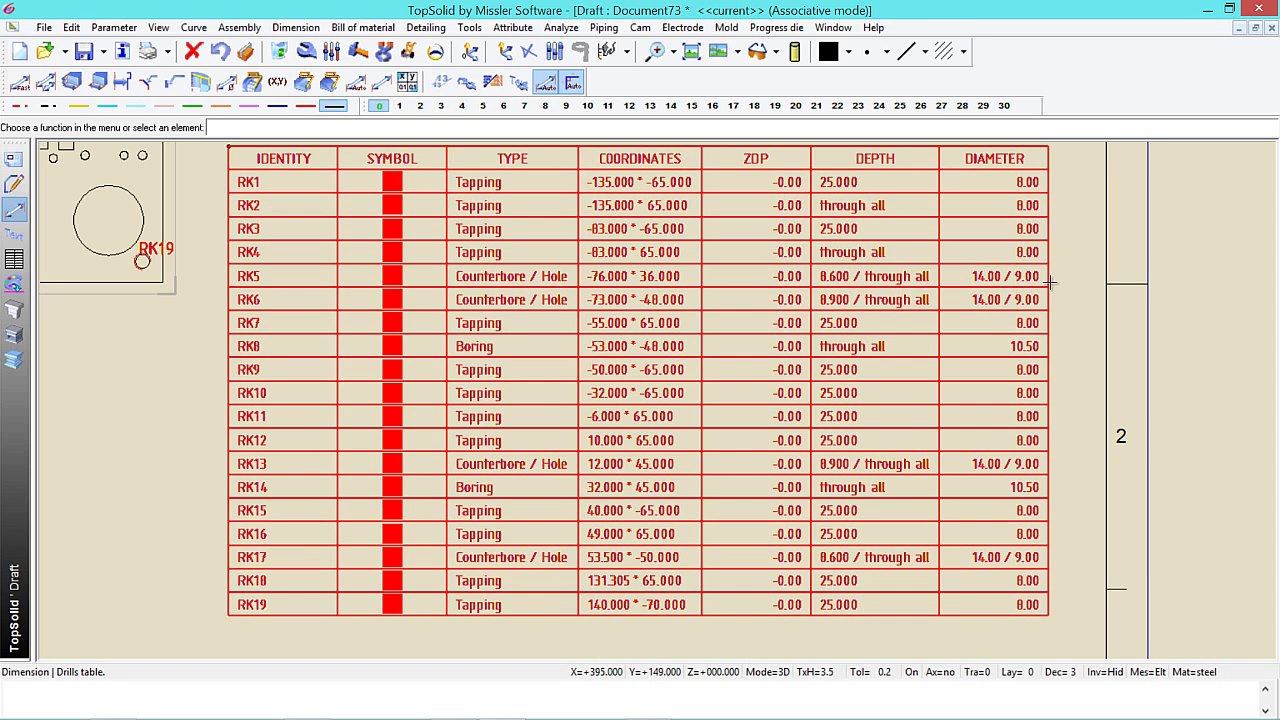
left_click(342, 184)
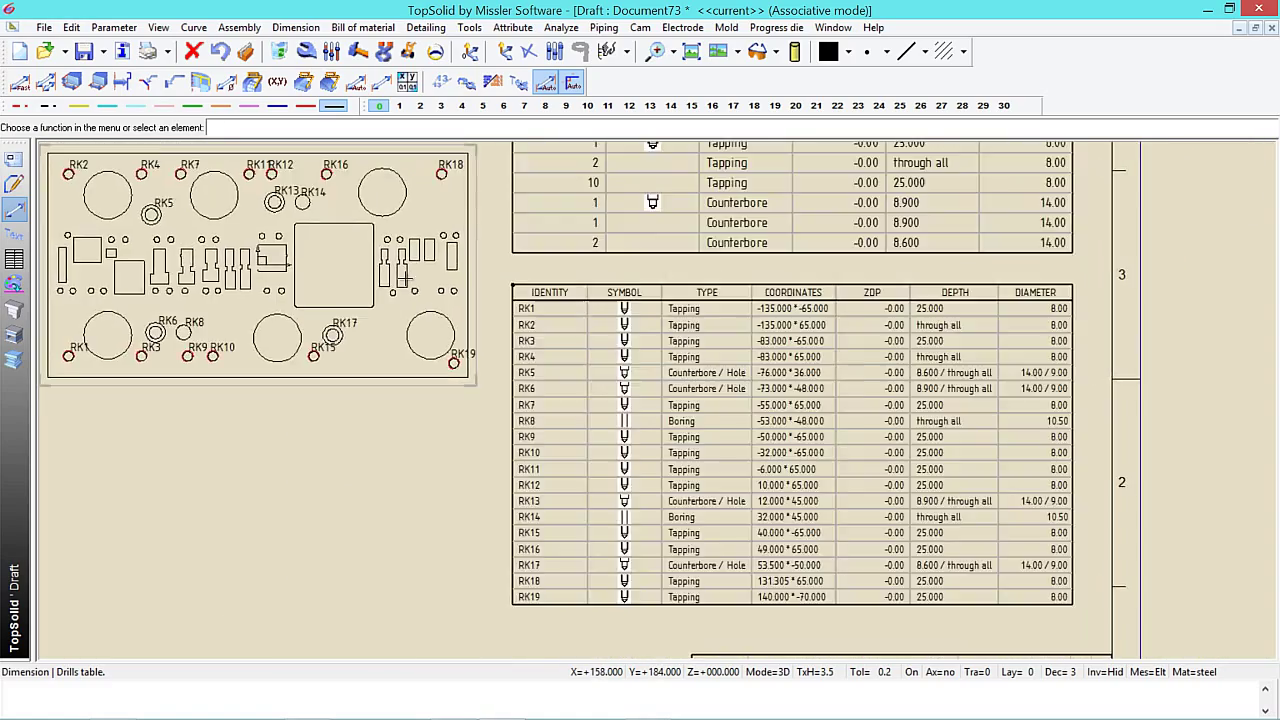
Step: Modify the hole table, changing its Default key from RK to H so holes read H1–H19
left_click(306, 51)
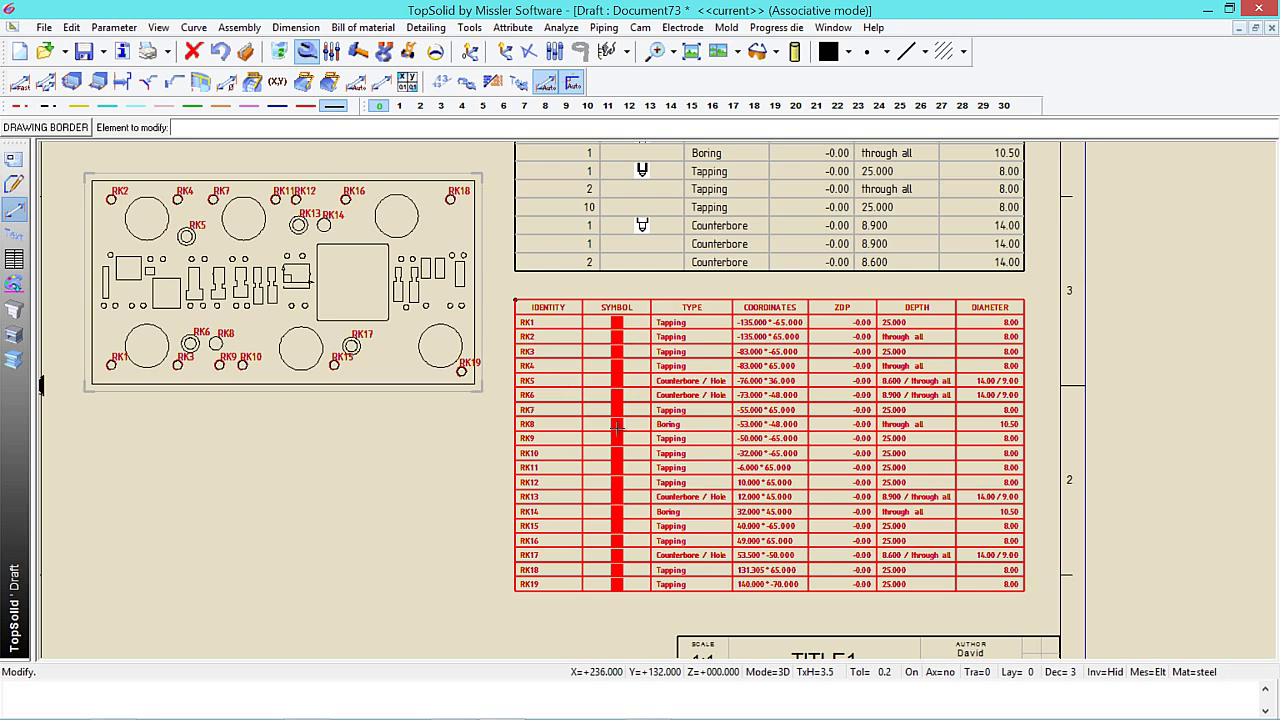
left_click(595, 403)
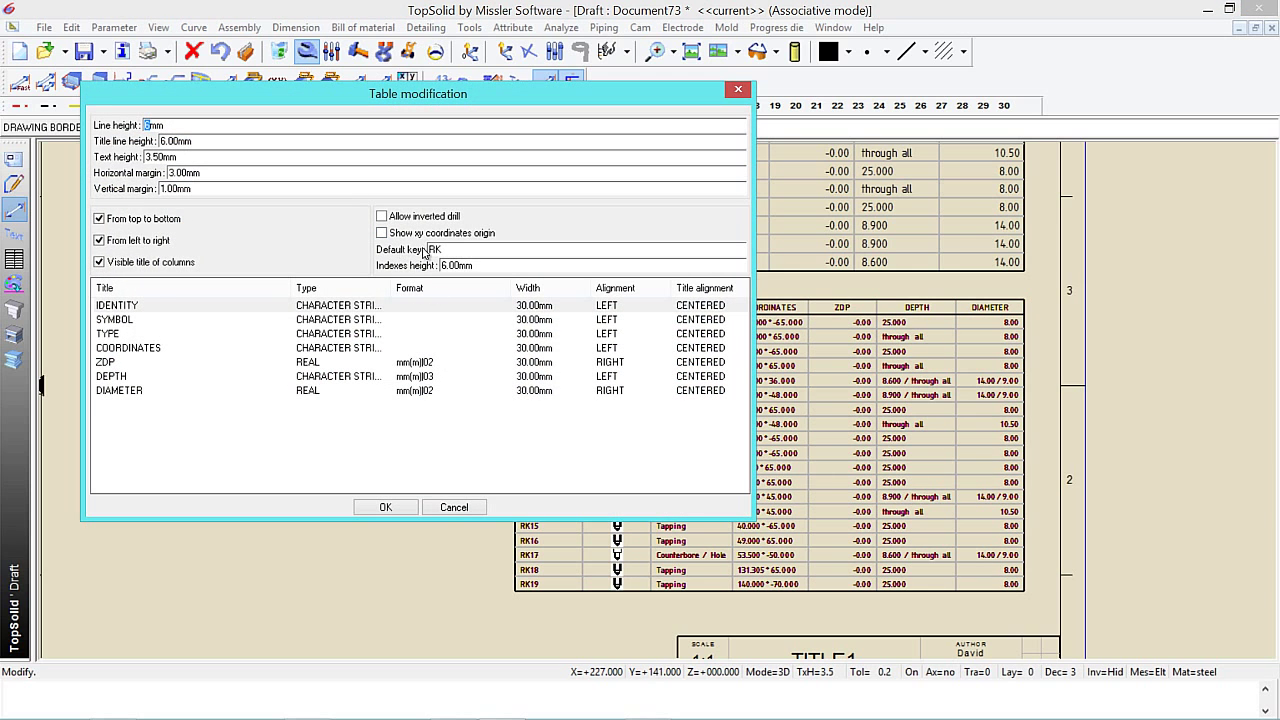
left_click_drag(437, 249, 379, 256)
type("H")
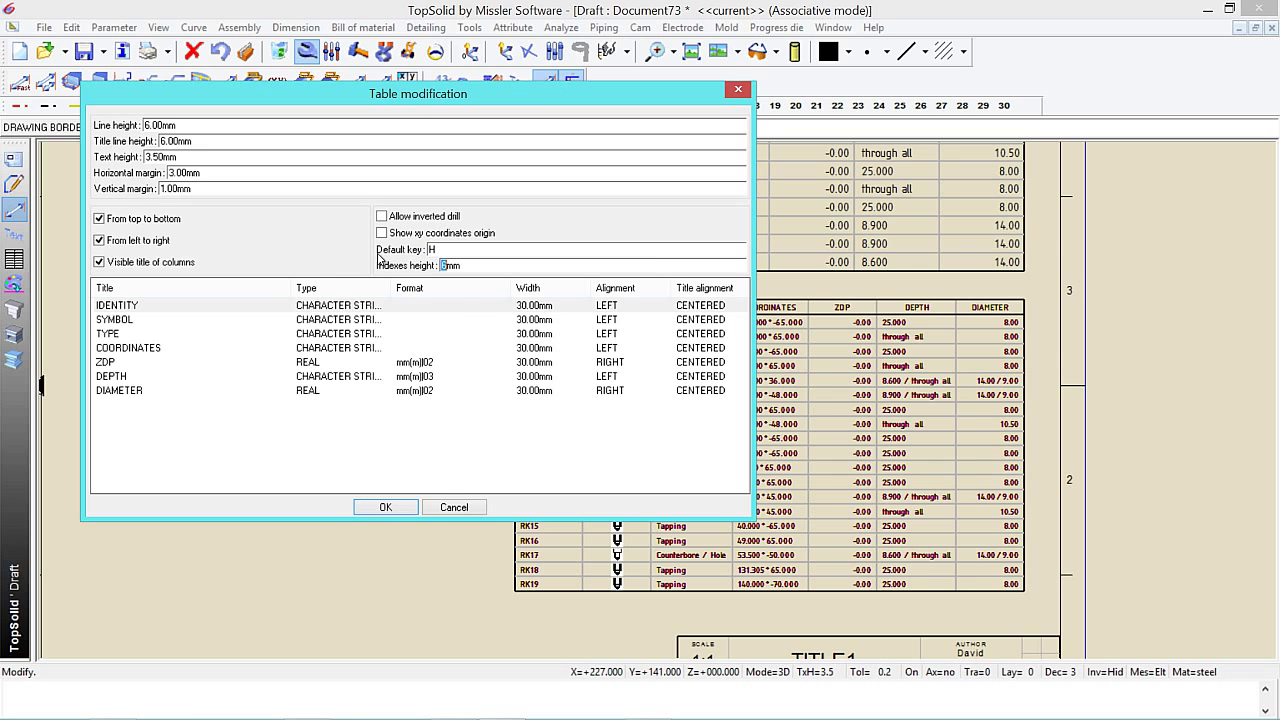
left_click(385, 507)
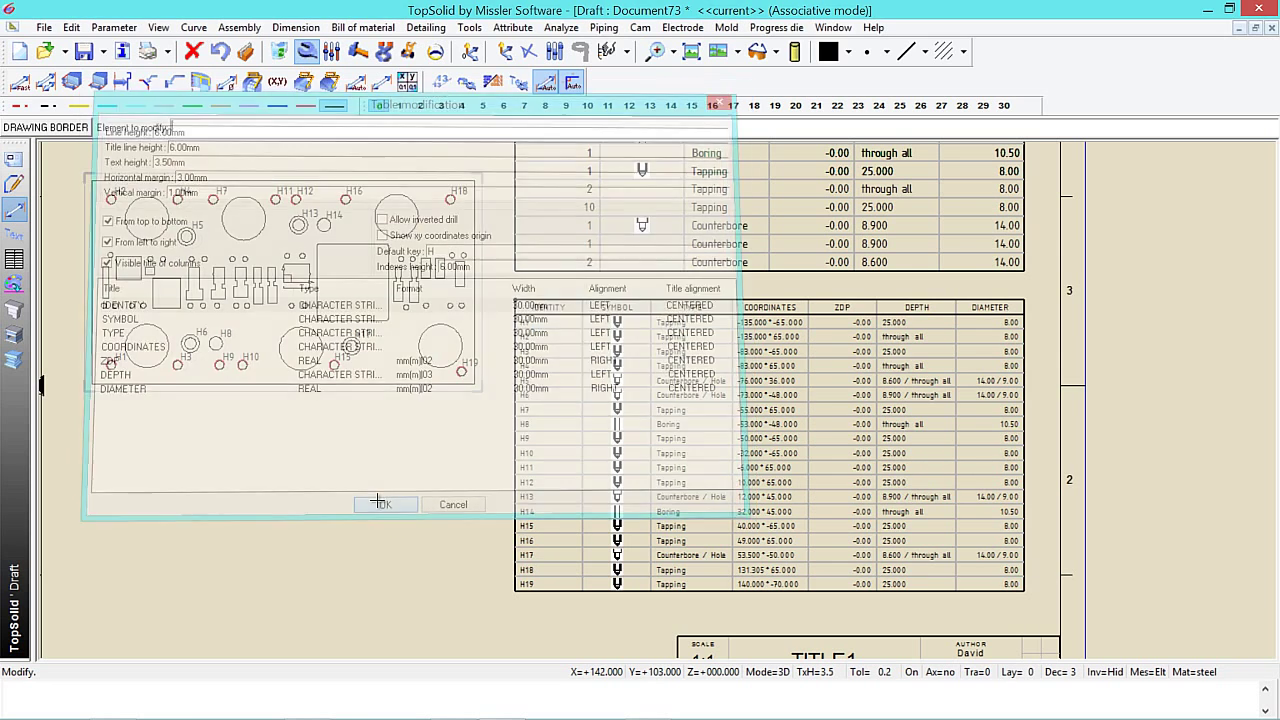
Step: Try relocating the hole table with the Move command
scroll(530, 330, "up", 3)
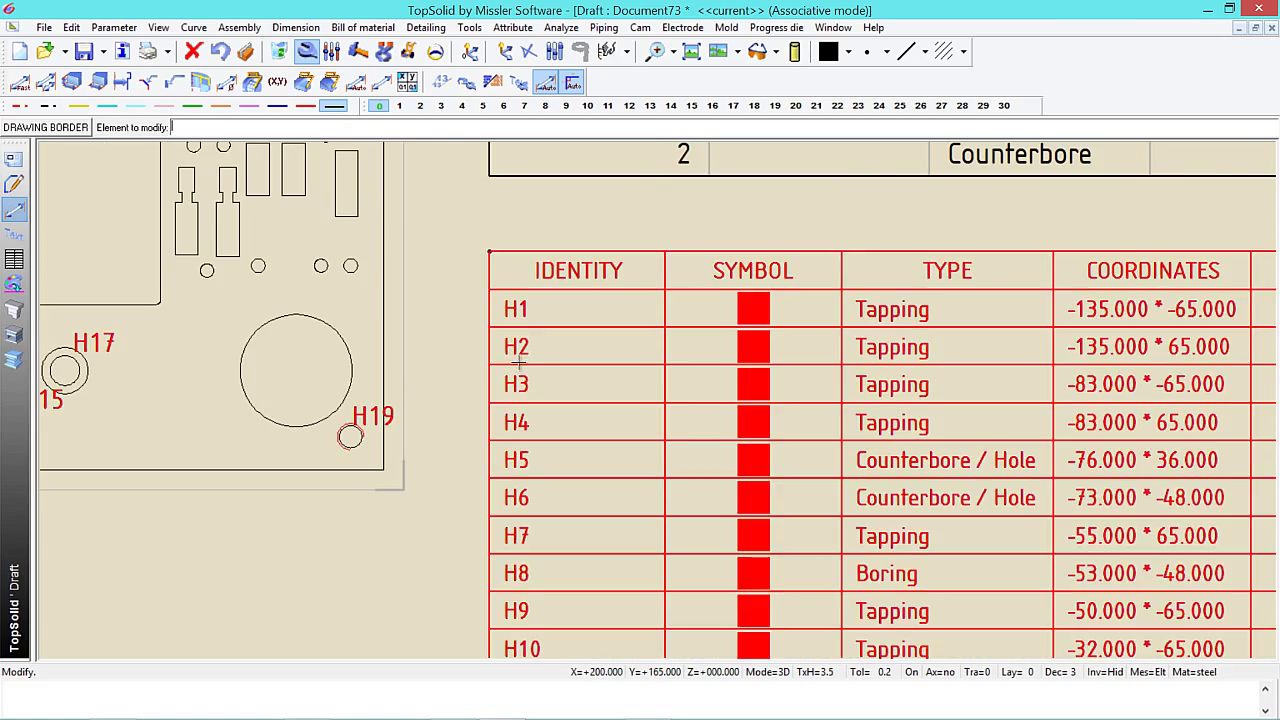
scroll(517, 366, "down", 5)
scroll(517, 366, "down", 2)
scroll(170, 270, "up", 2)
scroll(170, 270, "up", 2)
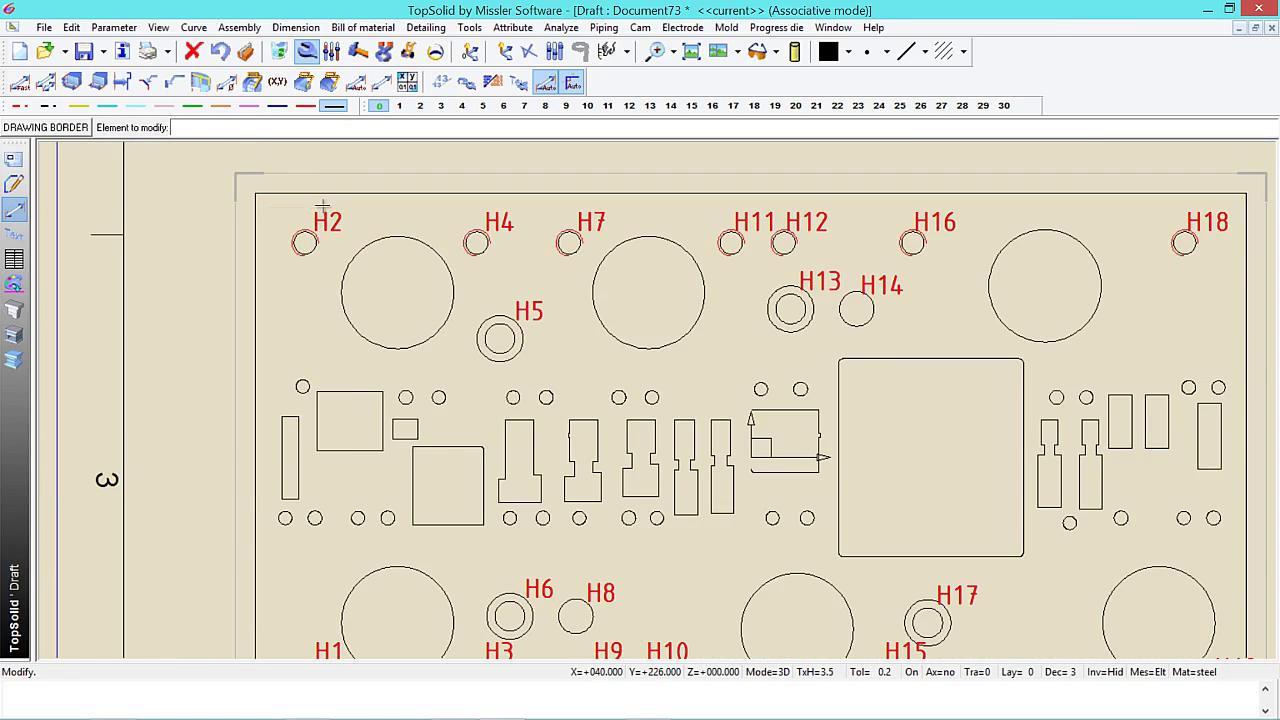
left_click(411, 52)
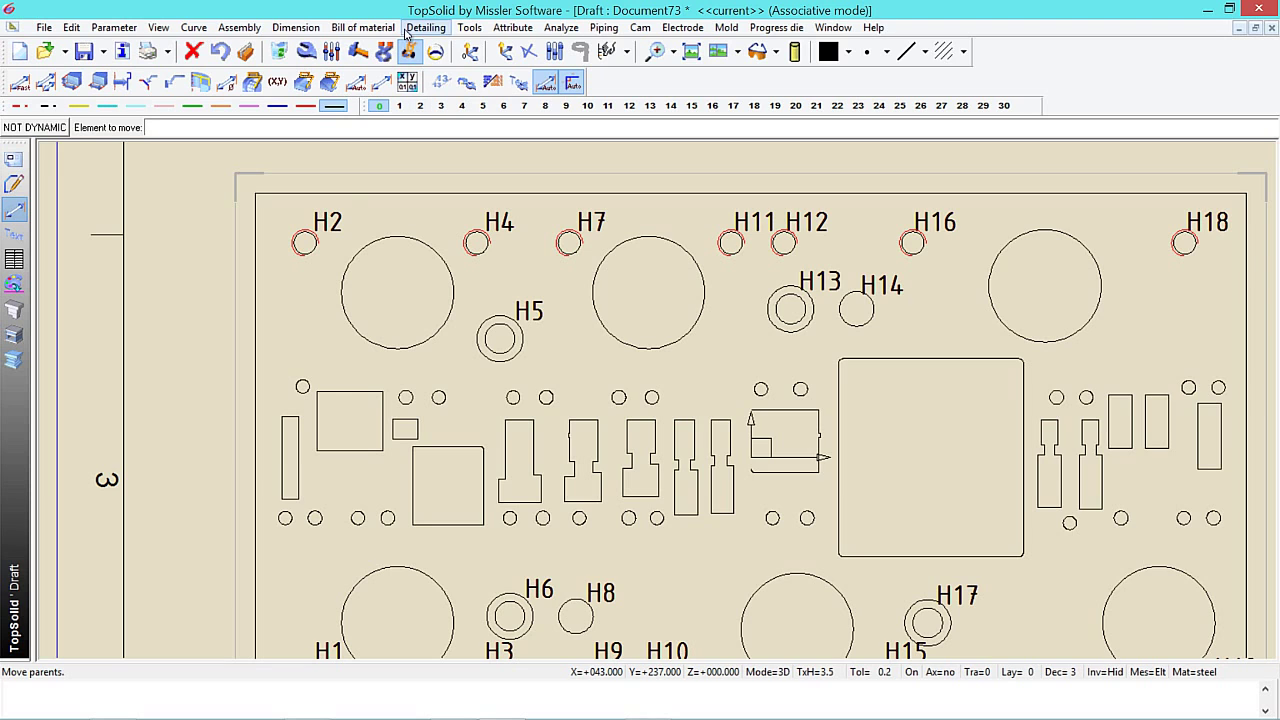
left_click(294, 200)
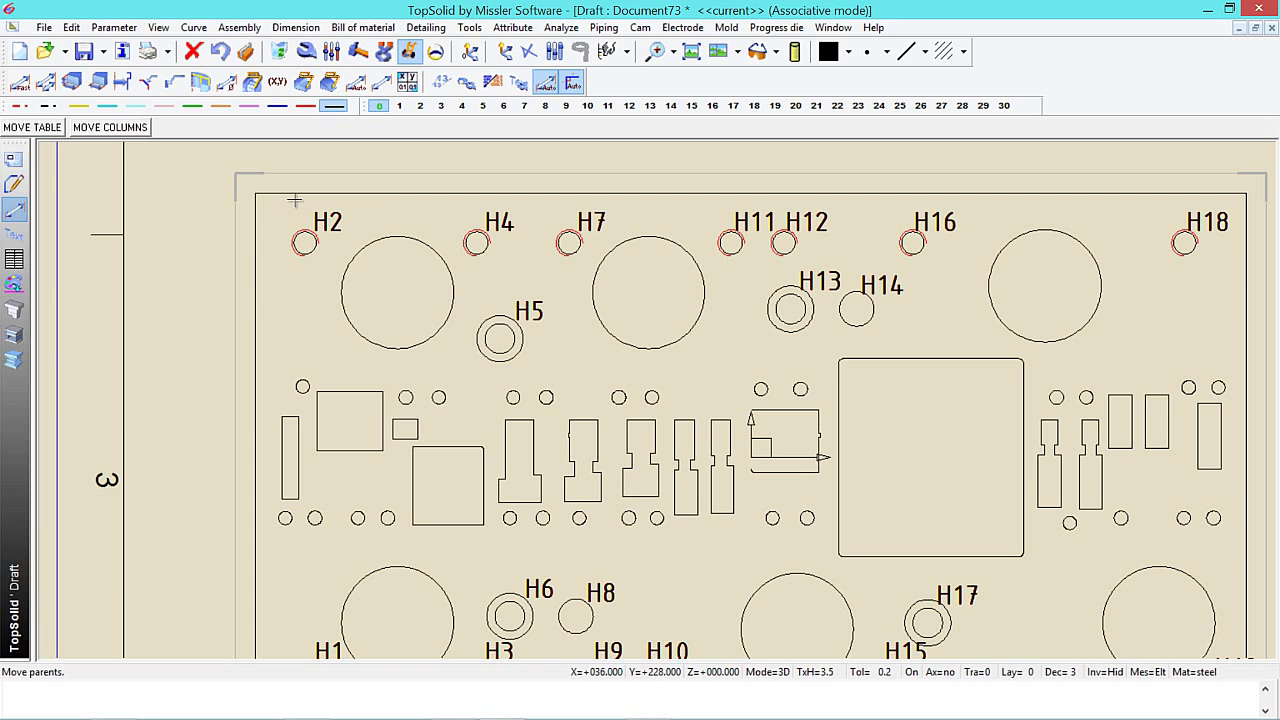
left_click(110, 129)
left_click(296, 208)
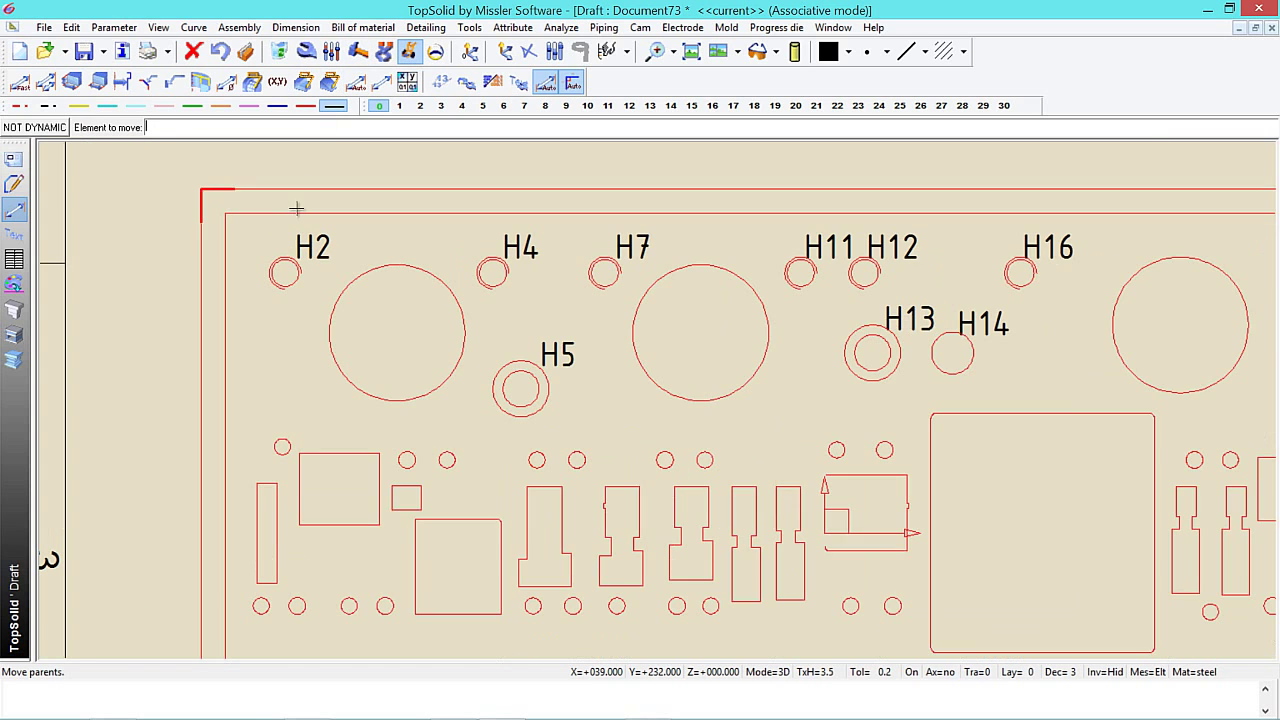
left_click(297, 257)
scroll(296, 205, "up", 2)
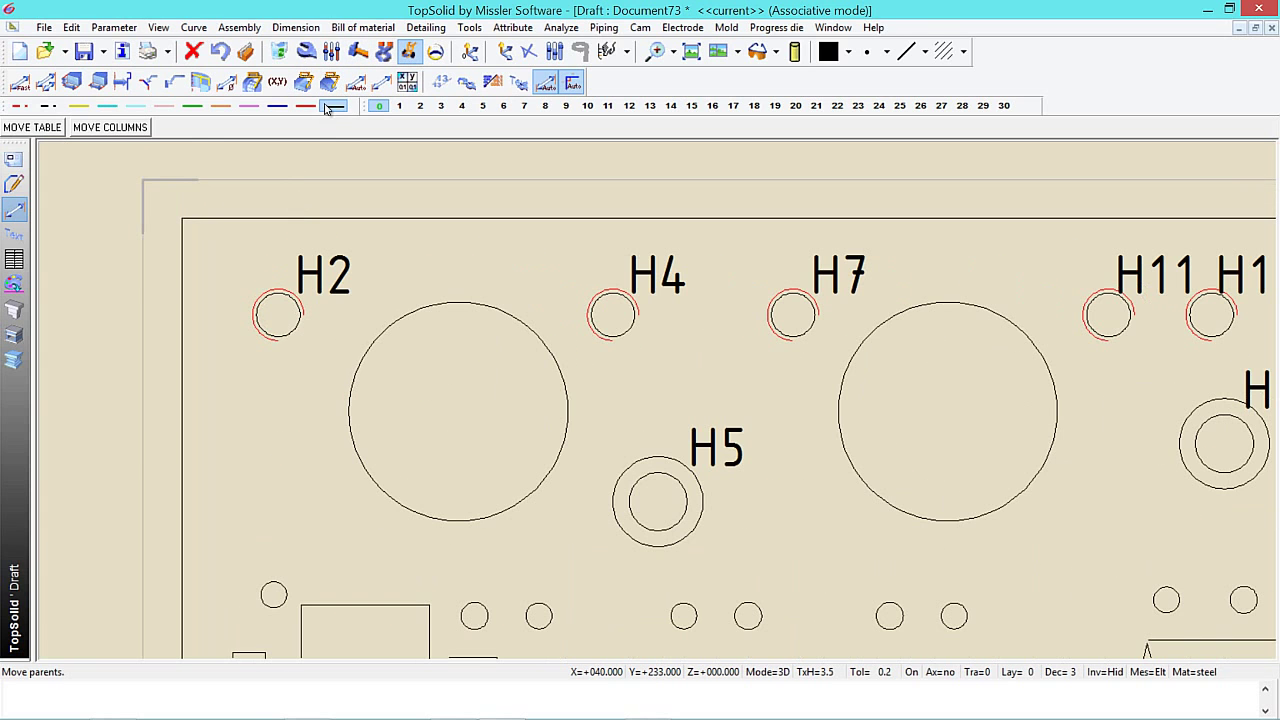
Step: Move the H2 hole label to below and left of its hole
left_click(307, 51)
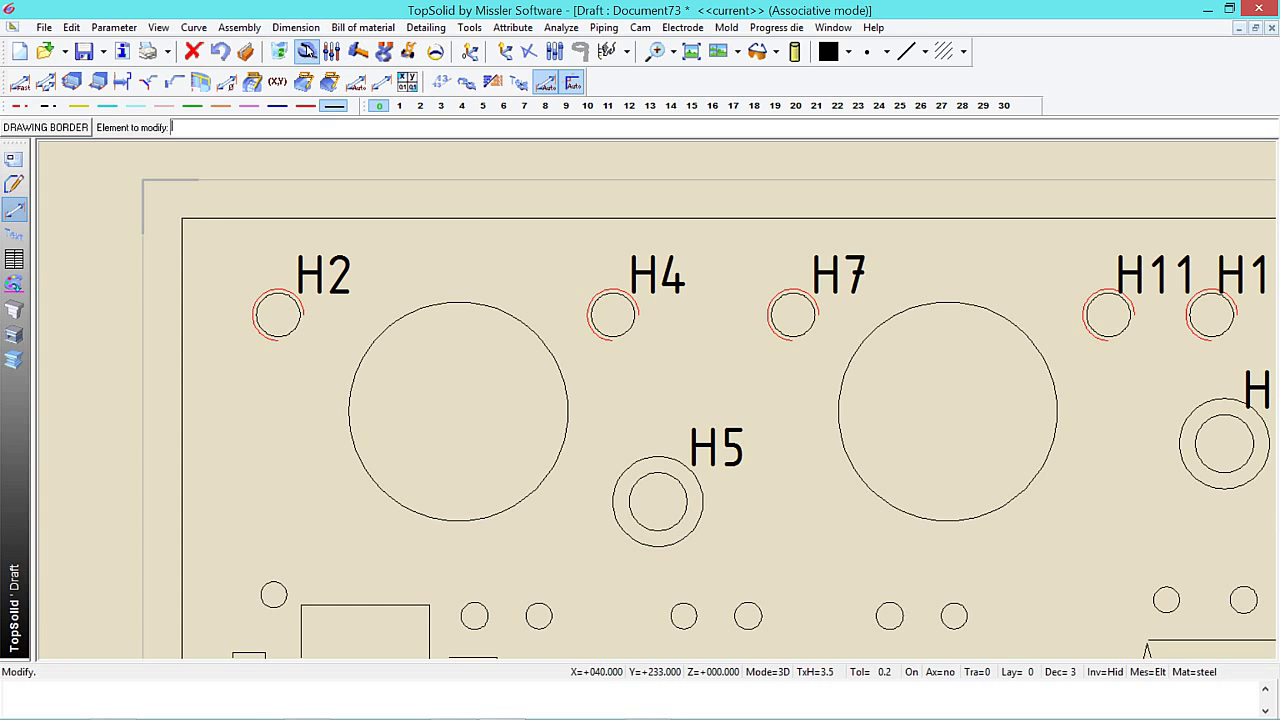
left_click(323, 252)
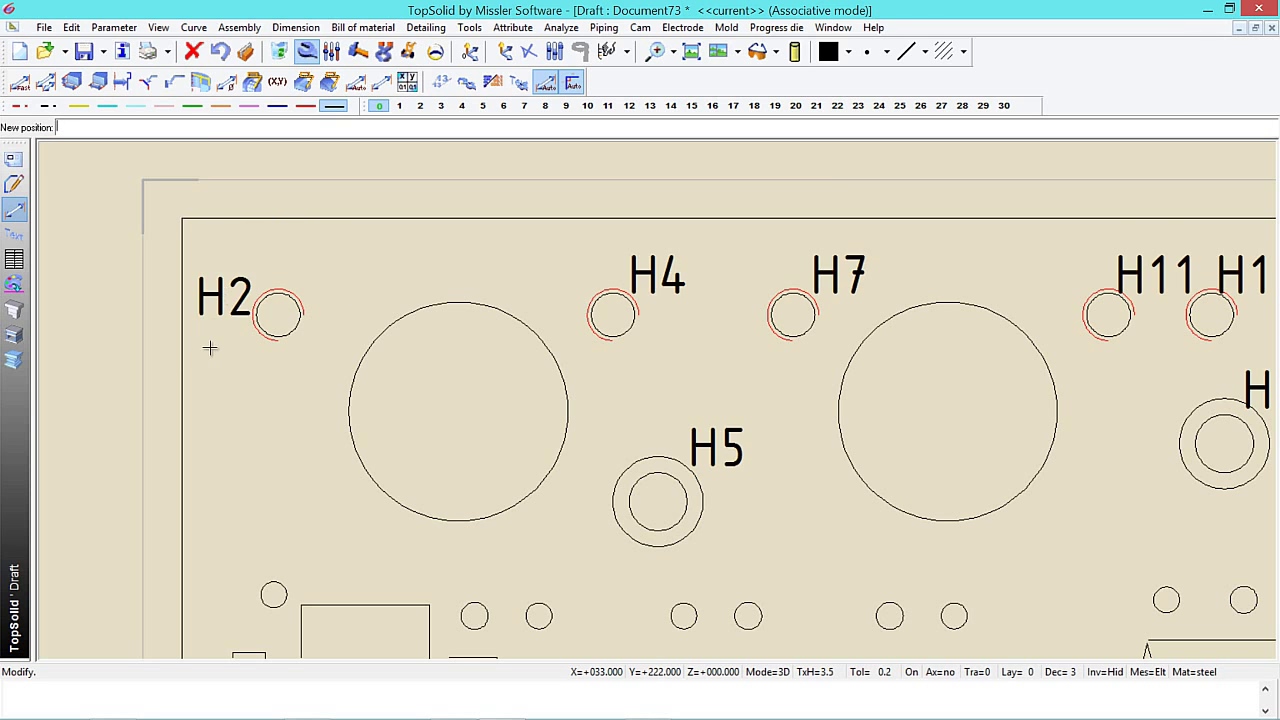
left_click(245, 357)
scroll(254, 254, "down", 2)
scroll(253, 254, "down", 1)
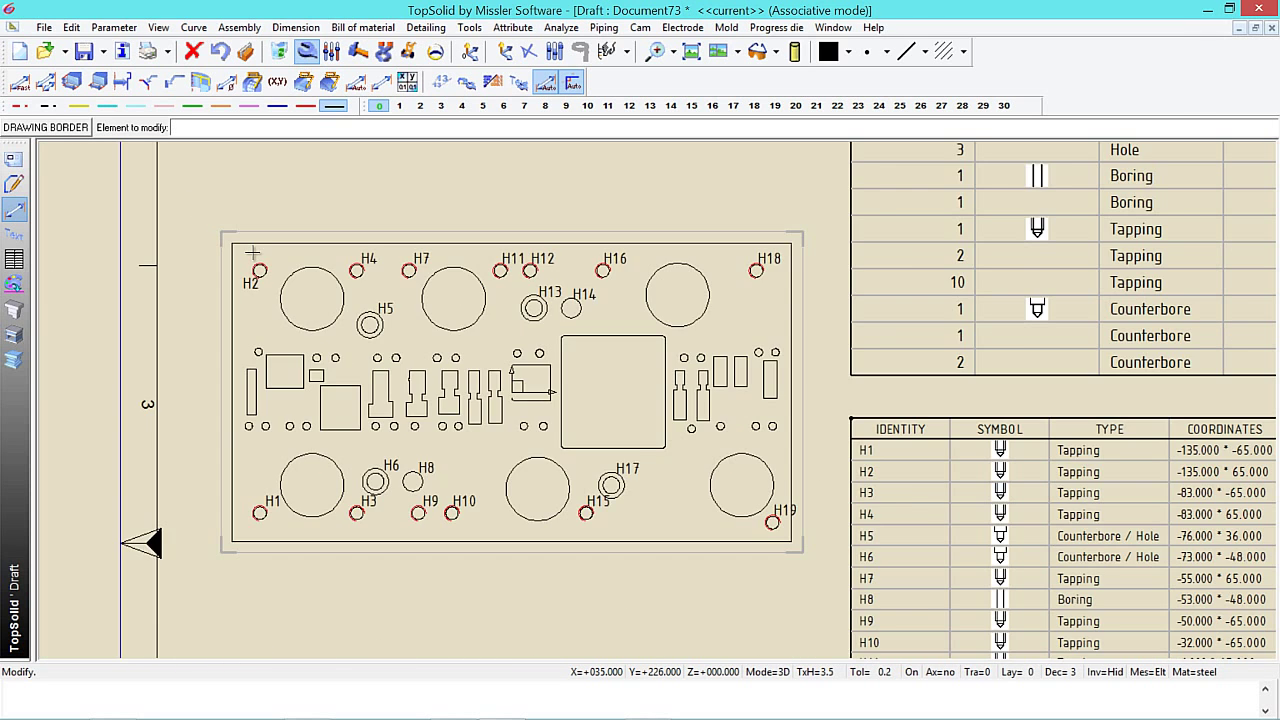
scroll(254, 254, "down", 2)
scroll(449, 329, "down", 2)
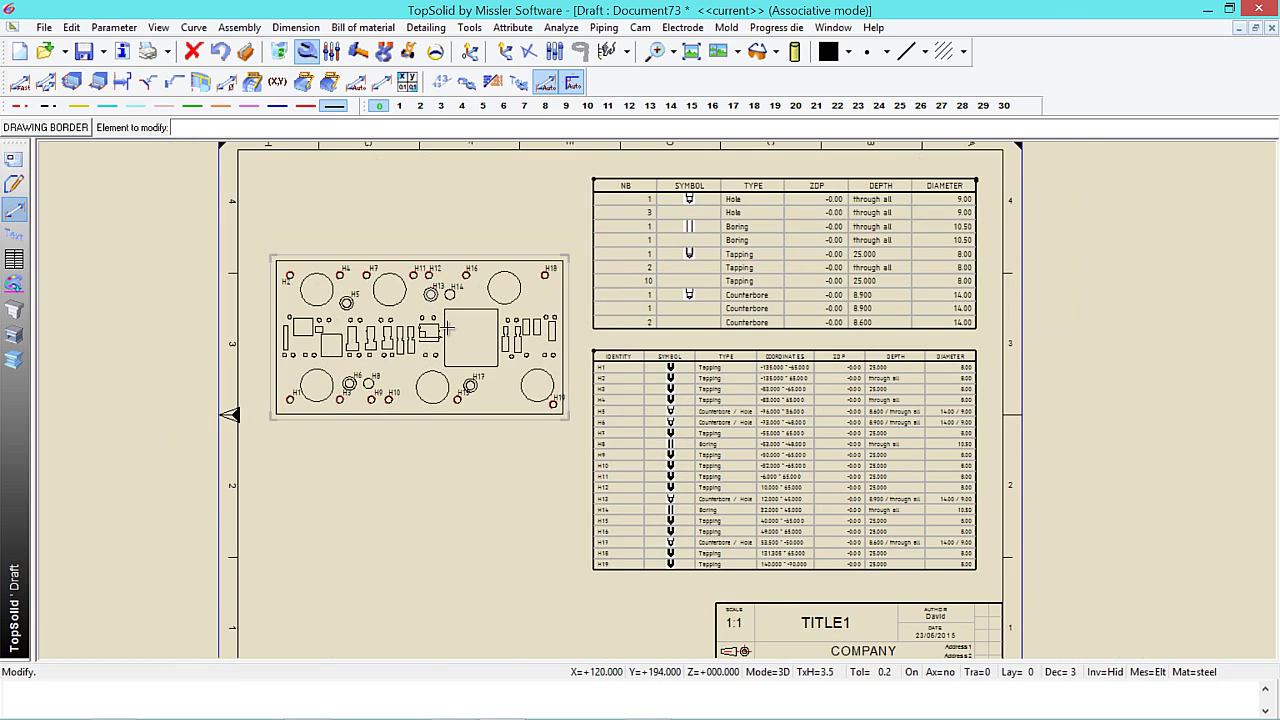
scroll(448, 327, "up", 1)
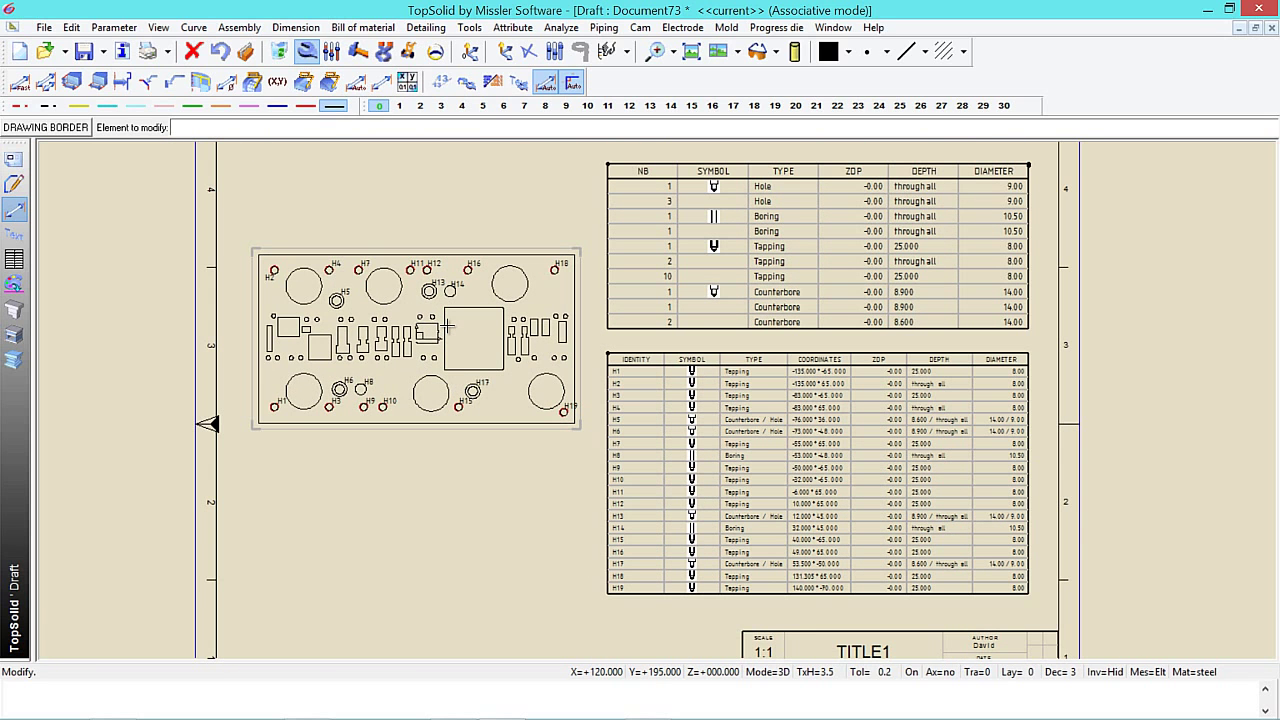